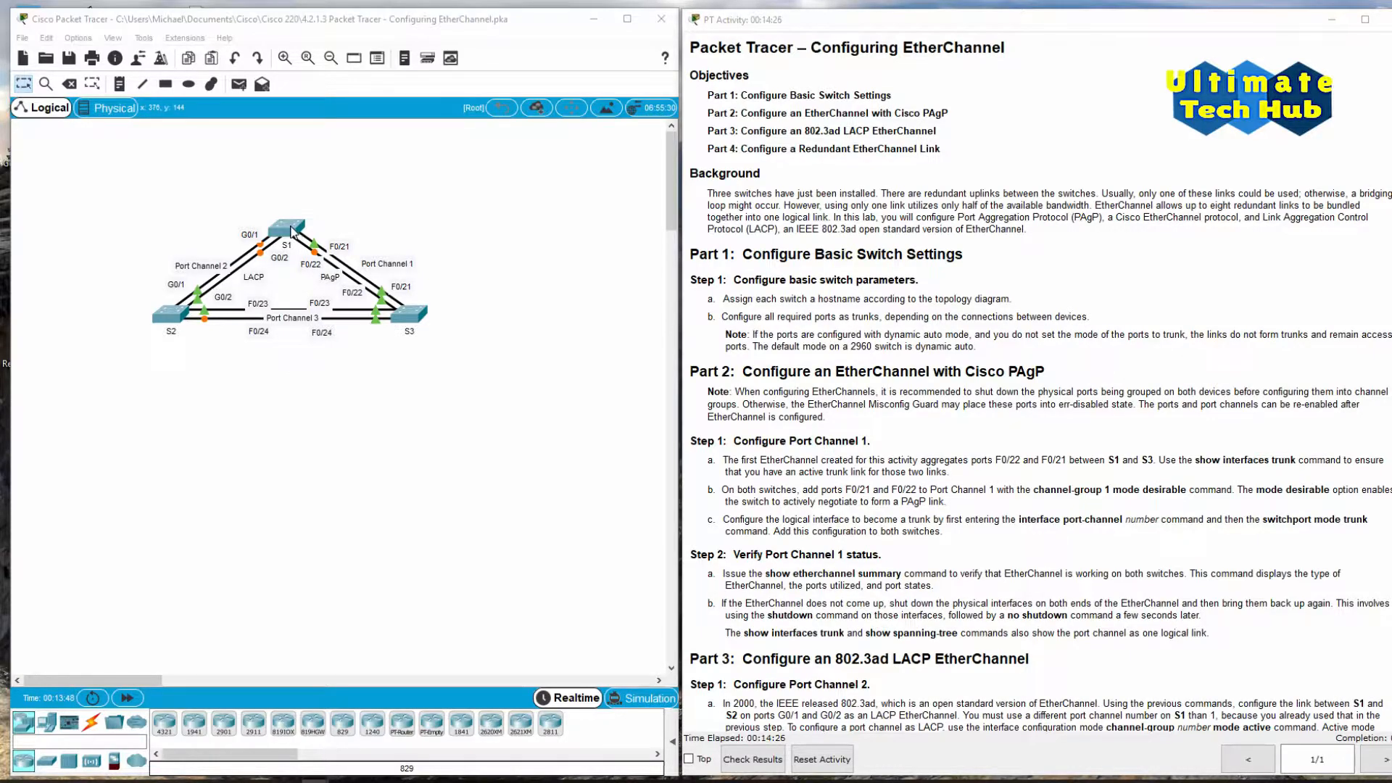
- Open the command line of switch S1 and enter global configuration mode from privileged mode
{"action": "left_click", "coordinate": [299, 241]}
{"action": "left_click_drag", "start_coordinate": [649, 172], "coordinate": [353, 205]}
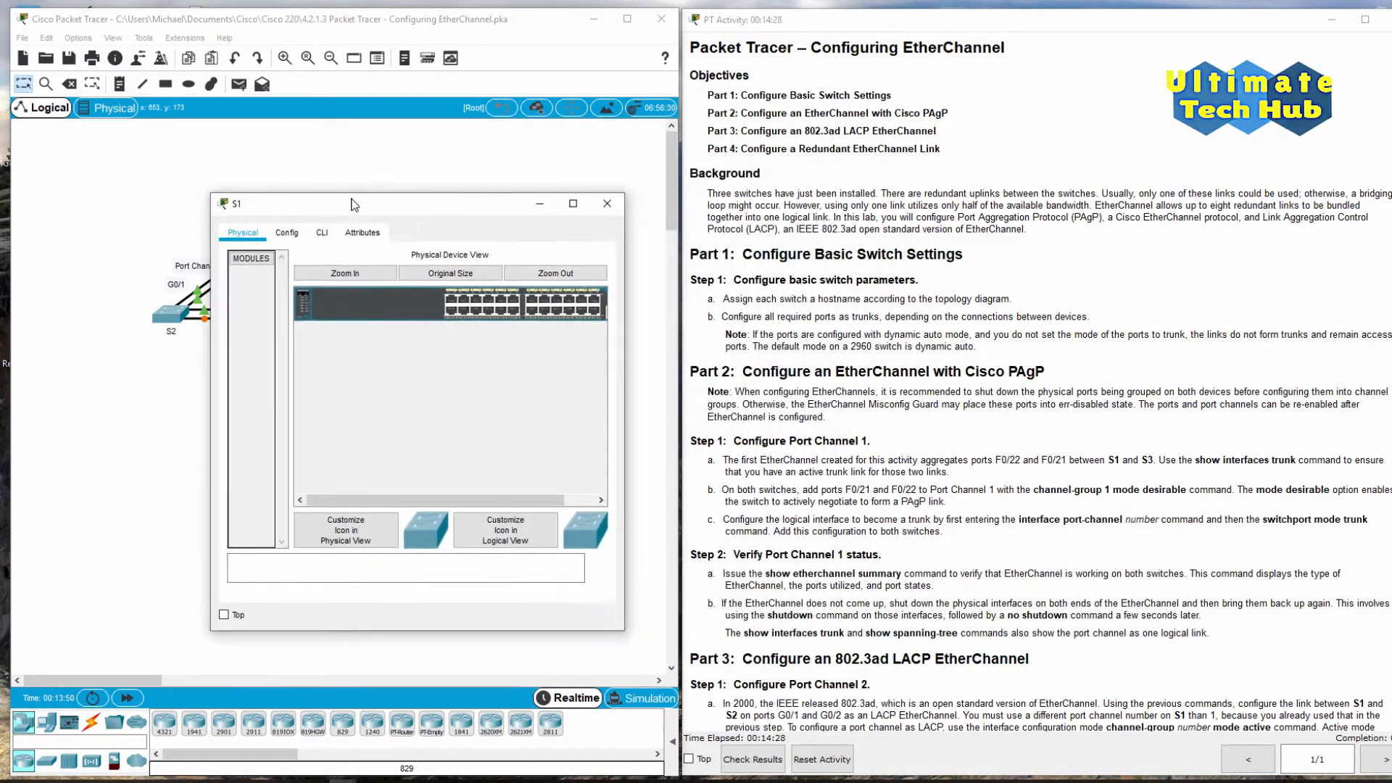
{"action": "left_click", "coordinate": [322, 232]}
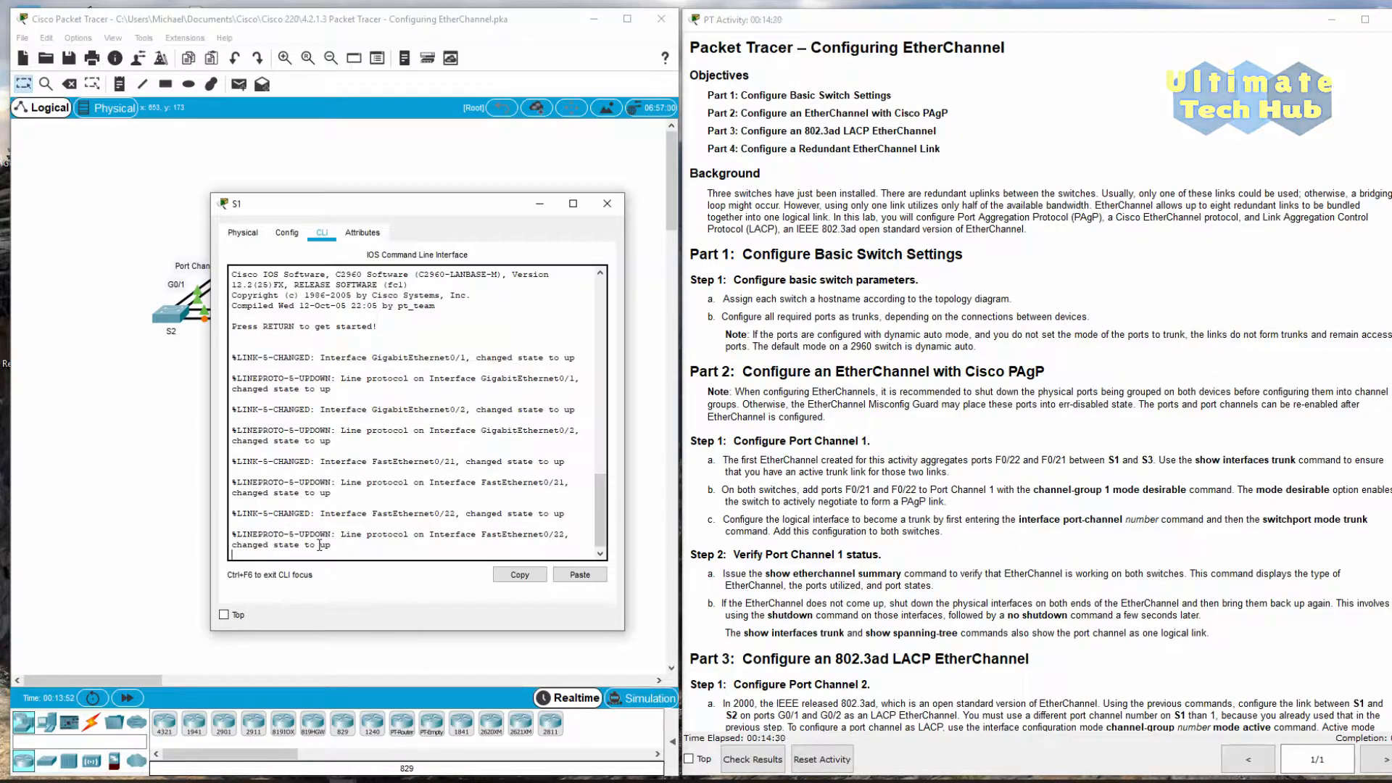
{"action": "key", "text": "Return"}
{"action": "type", "text": "en"}
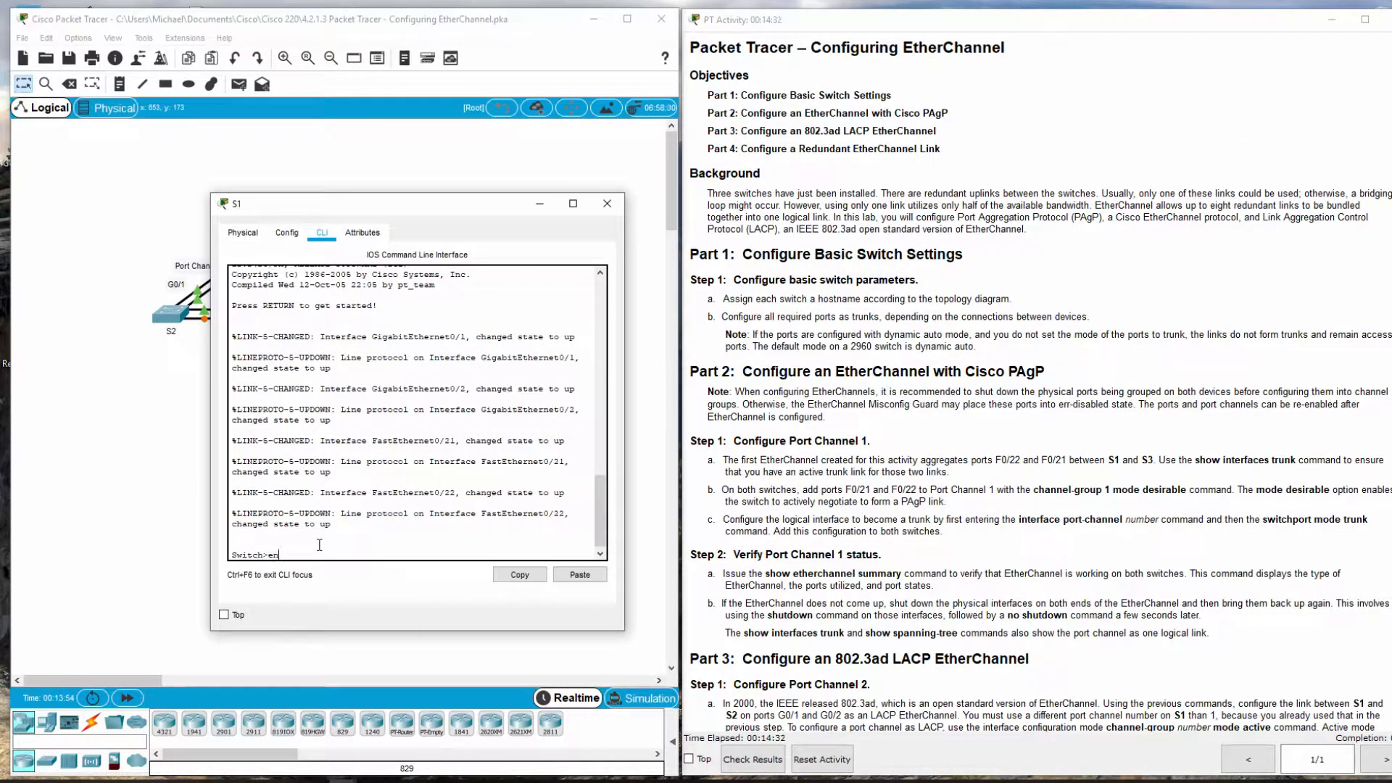
{"action": "key", "text": "Return"}
{"action": "type", "text": "conf"}
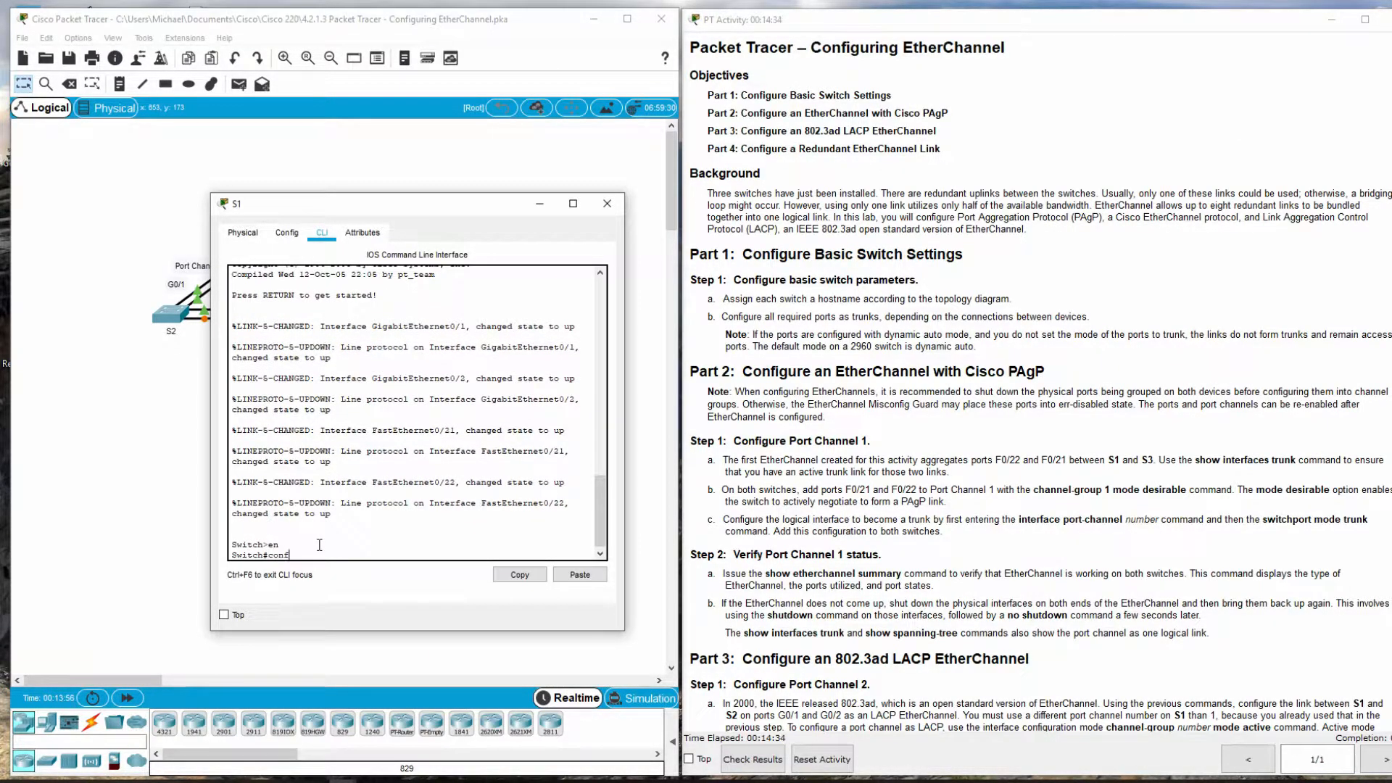
{"action": "type", "text": "ig t"}
{"action": "key", "text": "Return"}
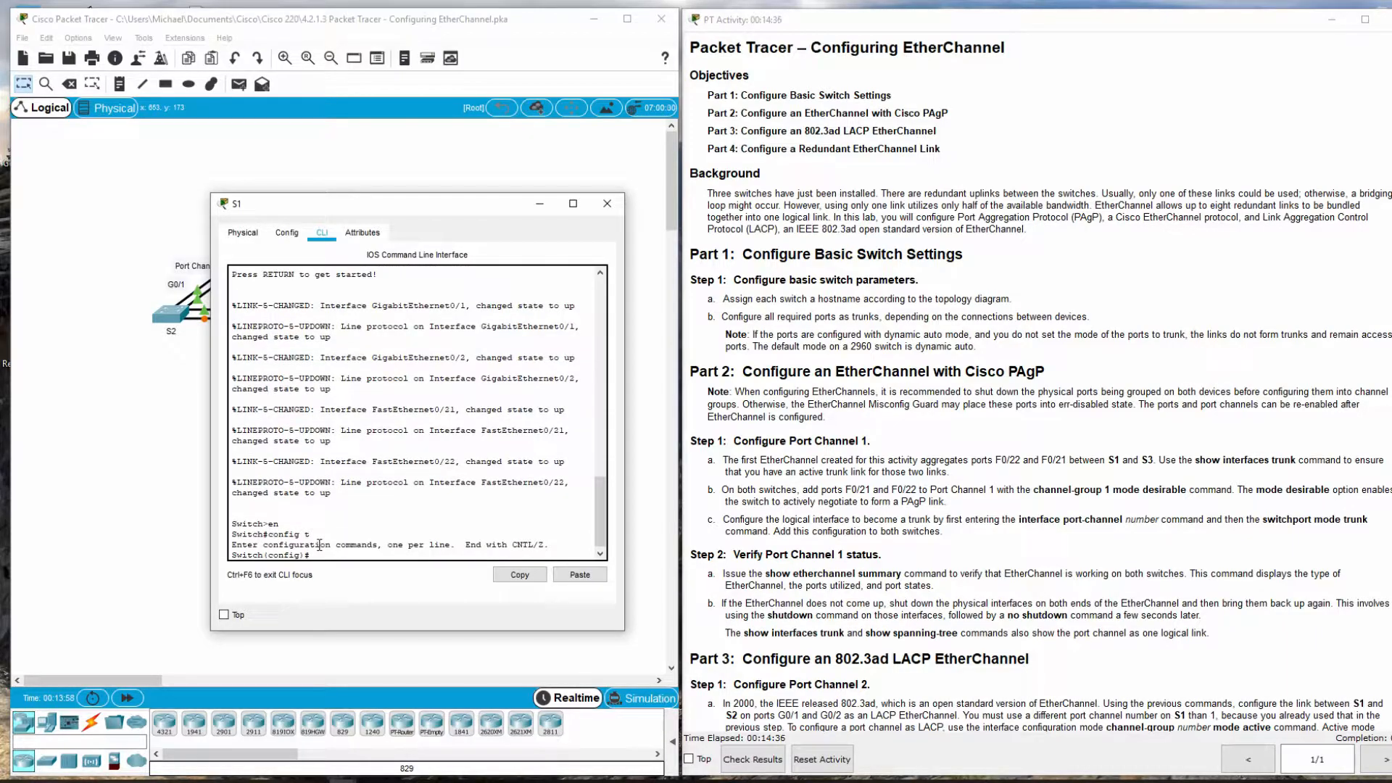
- Set the hostname of the first switch to S1
{"action": "type", "text": "h"}
{"action": "type", "text": "os"}
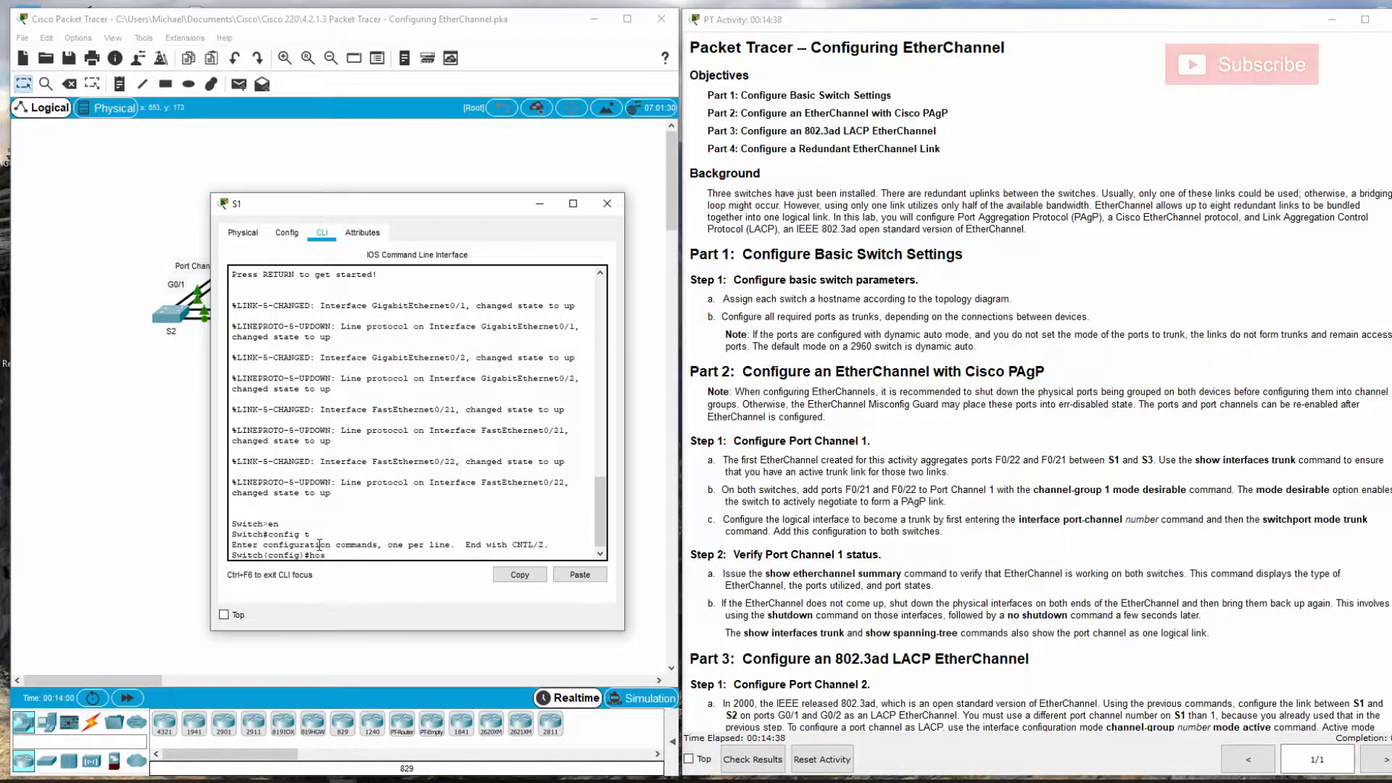
{"action": "type", "text": "tname"}
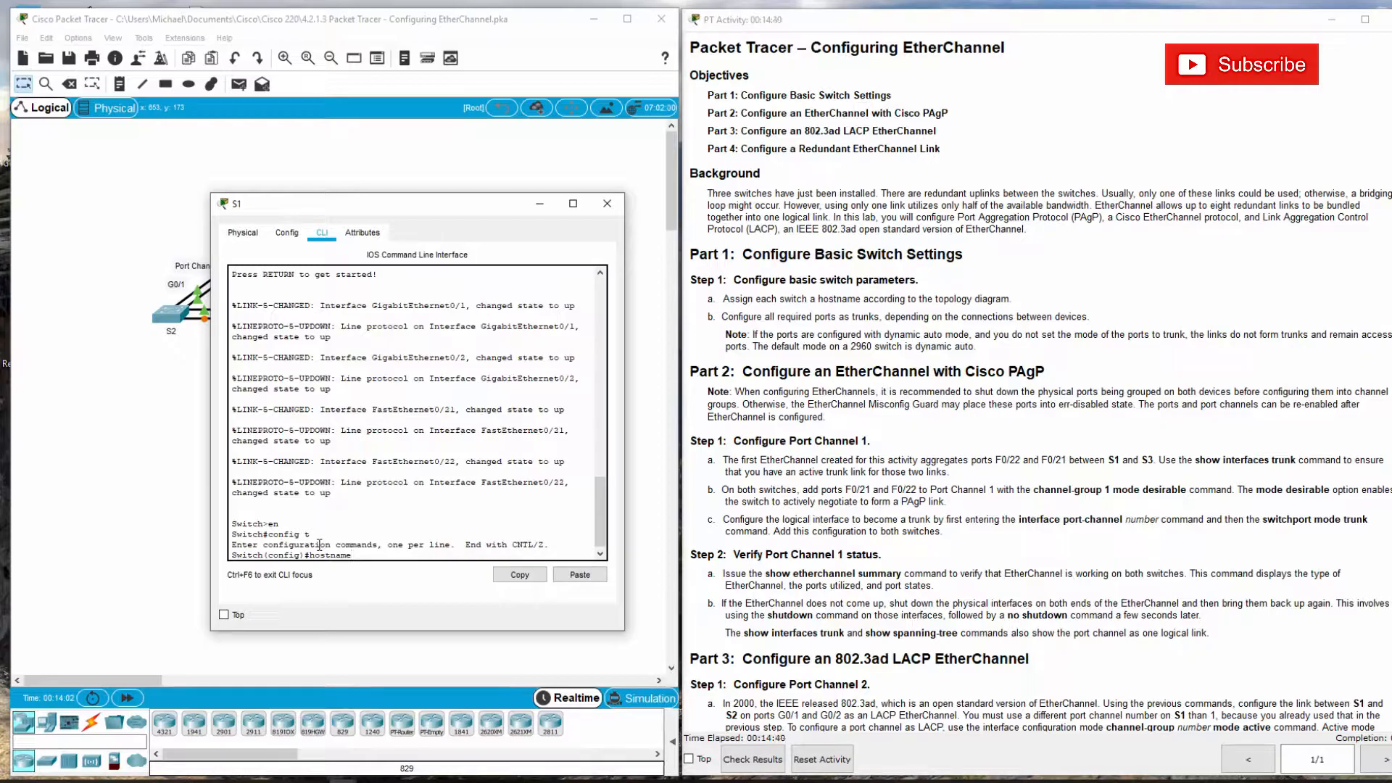
{"action": "type", "text": " S1"}
{"action": "key", "text": "Return"}
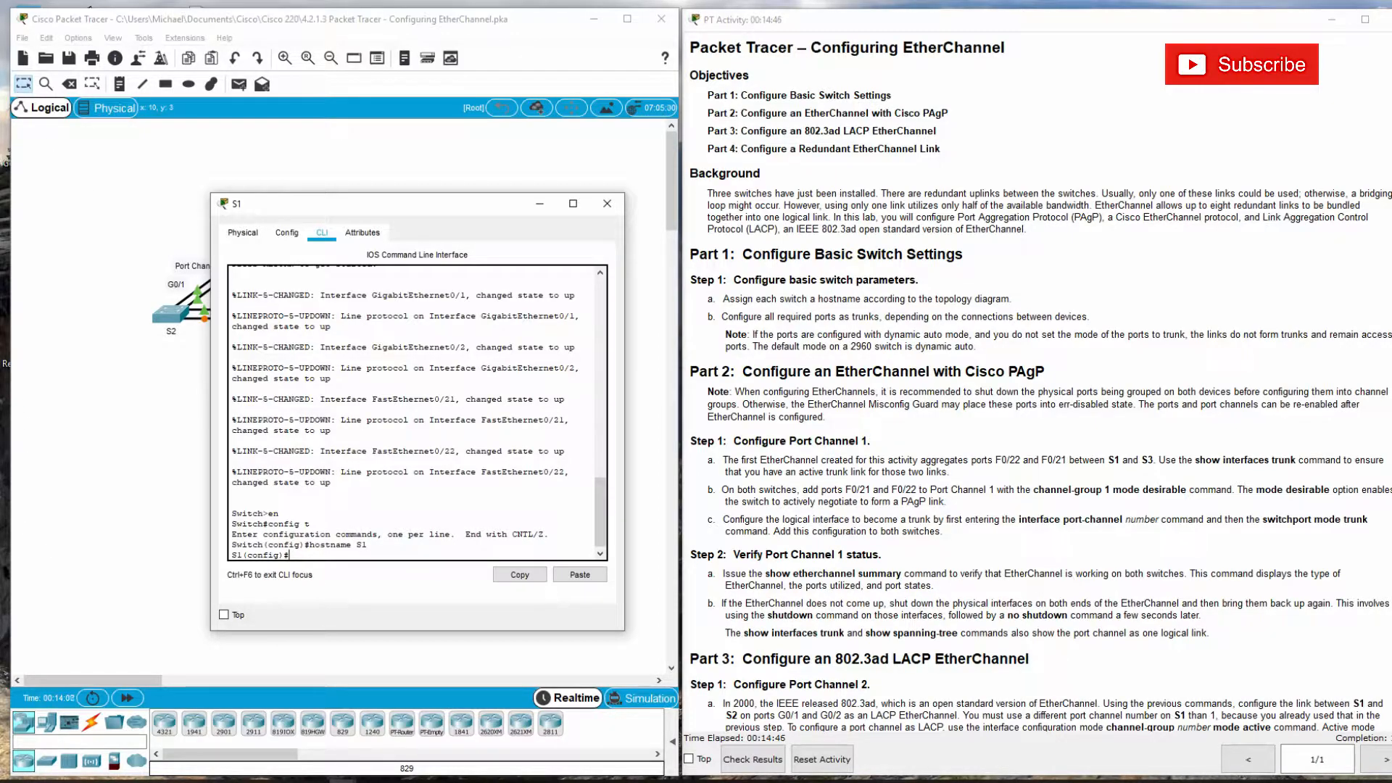
- Configure S1's interface range fa0/21-22, g0/1-2 as trunk ports, and close the switch's window
{"action": "left_click", "coordinate": [329, 780]}
{"action": "left_click", "coordinate": [324, 556]}
{"action": "type", "text": "int range fa0/21-22, g"}
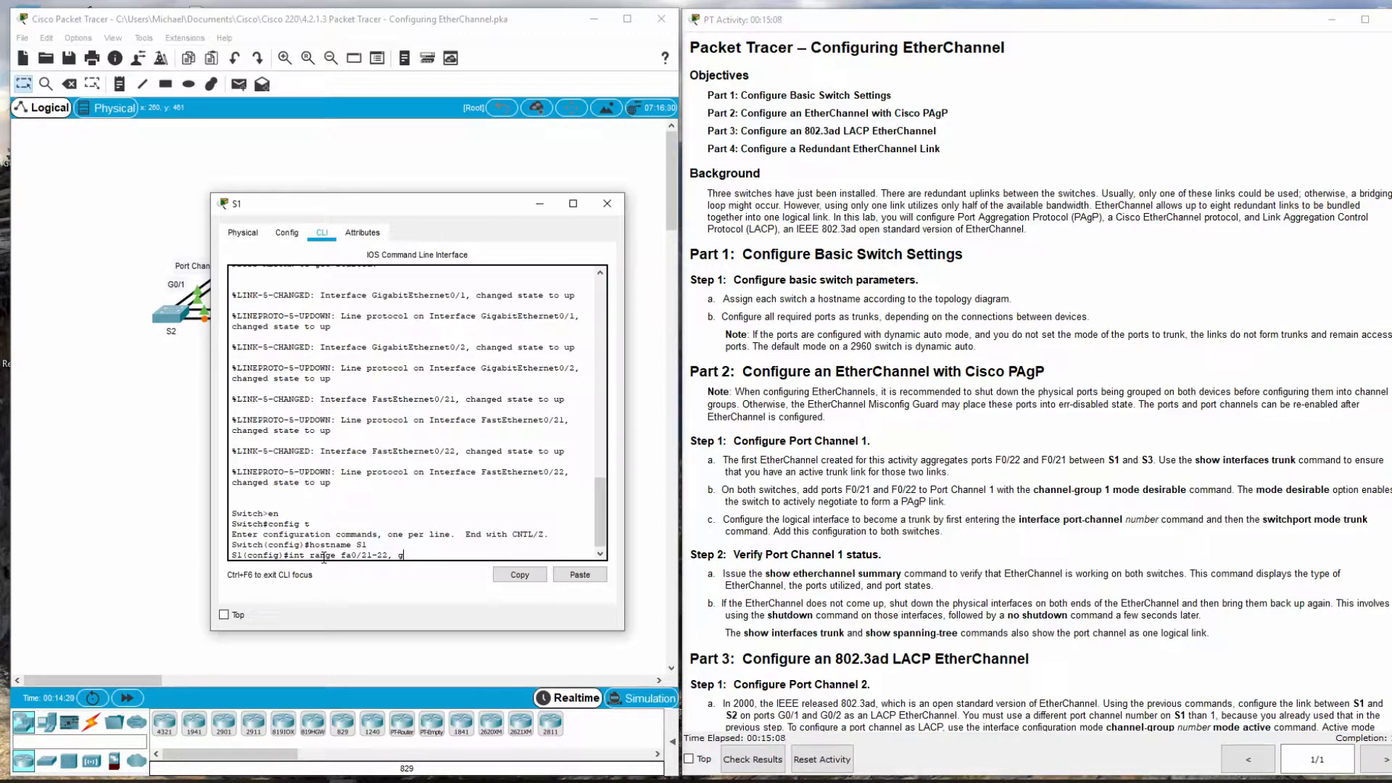
{"action": "left_click_drag", "start_coordinate": [337, 202], "coordinate": [445, 306]}
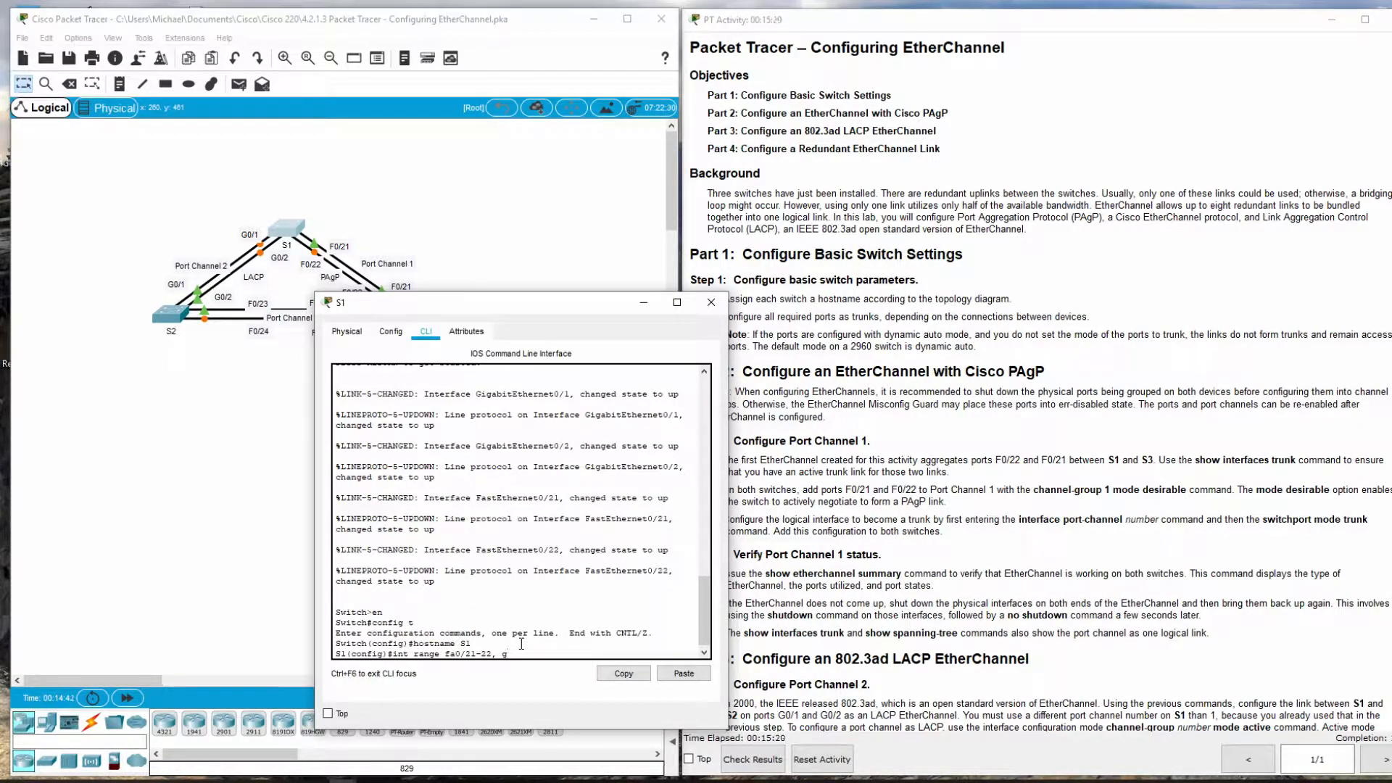
{"action": "type", "text": "0"}
{"action": "key", "text": "BackSpace"}
{"action": "type", "text": "/1-2"}
{"action": "key", "text": "Return"}
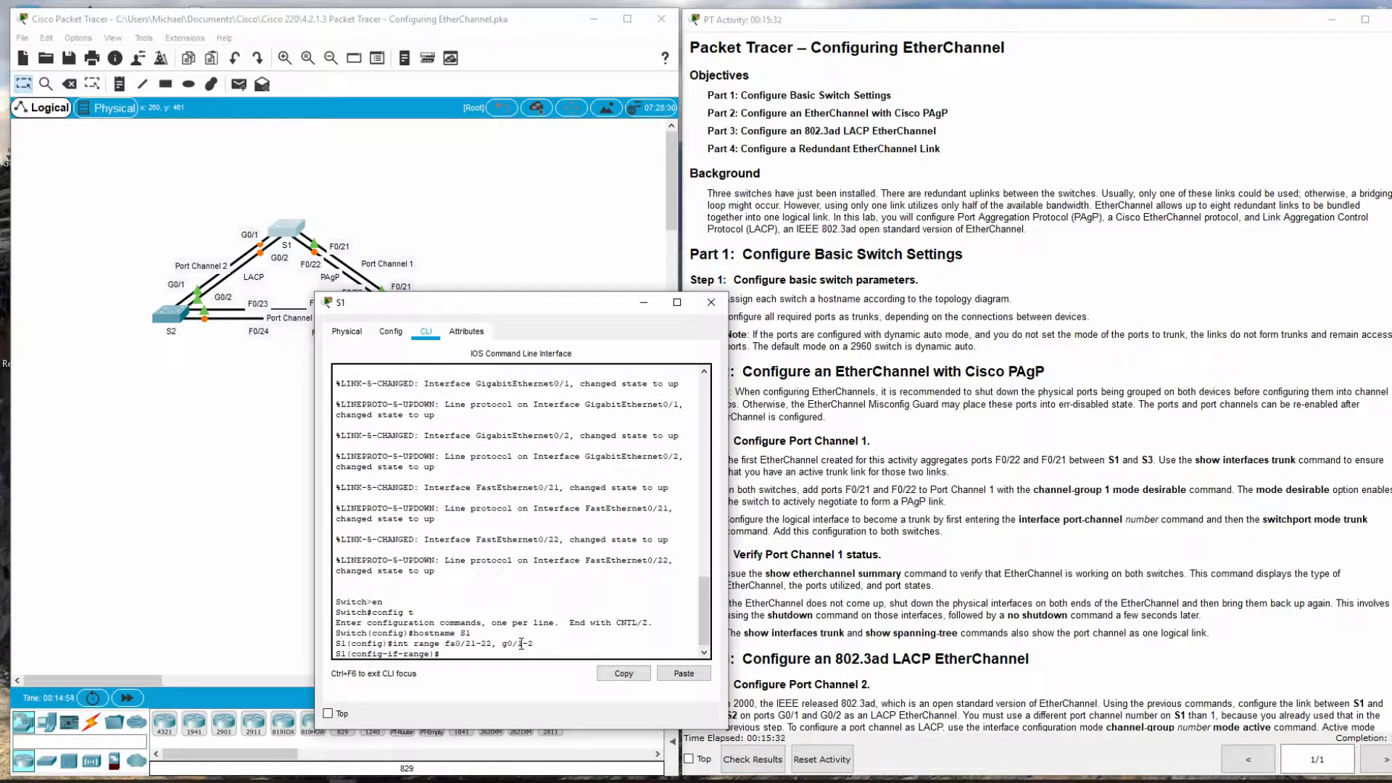
{"action": "type", "text": "switchport mode trunk"}
{"action": "key", "text": "Return"}
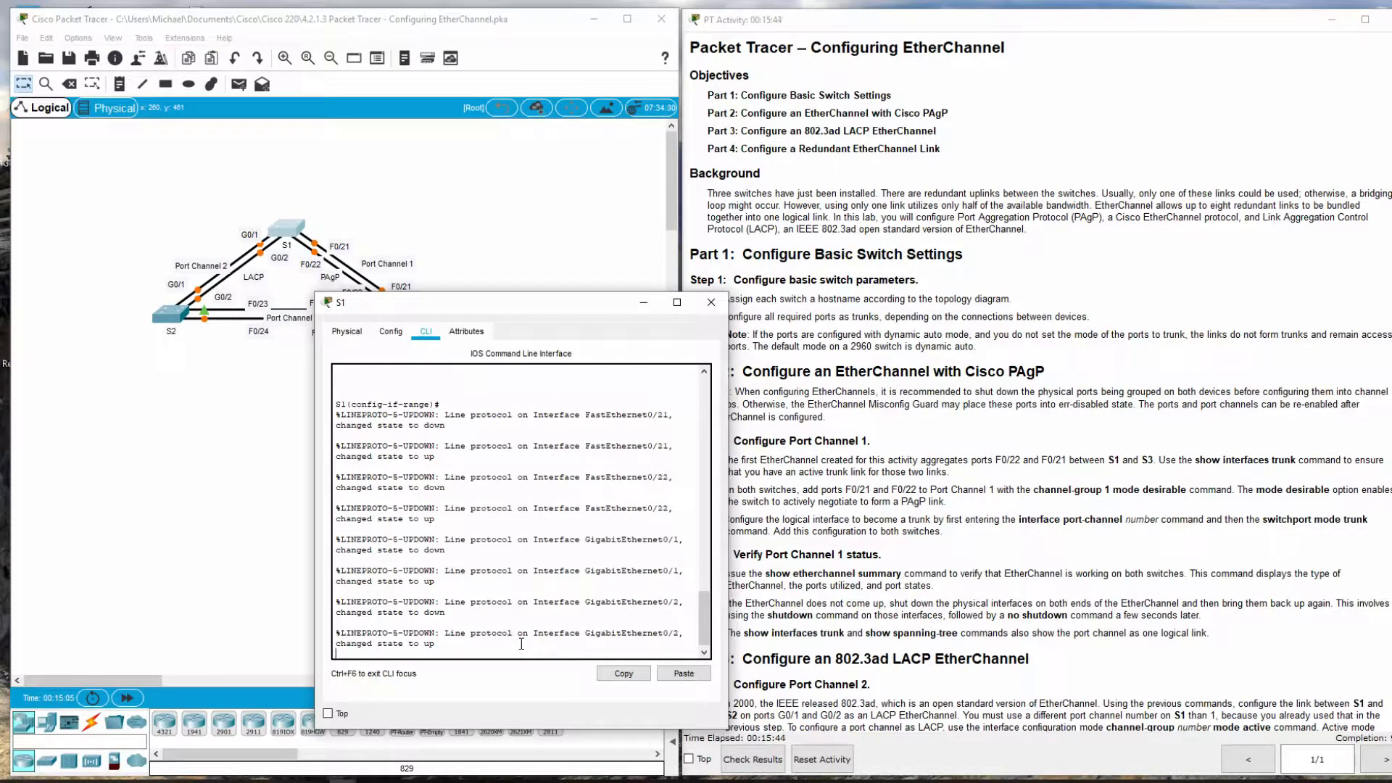
{"action": "key", "text": "Return"}
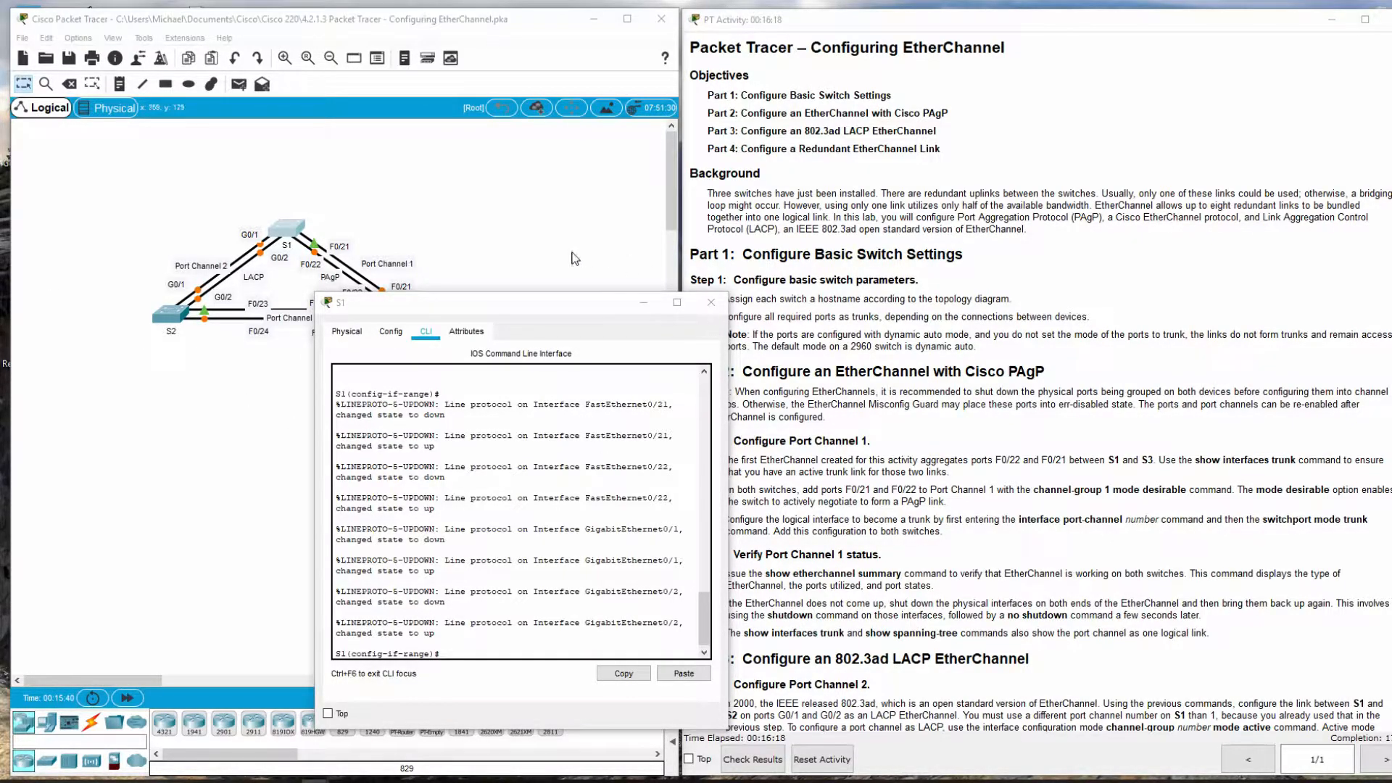
{"action": "left_click", "coordinate": [719, 306]}
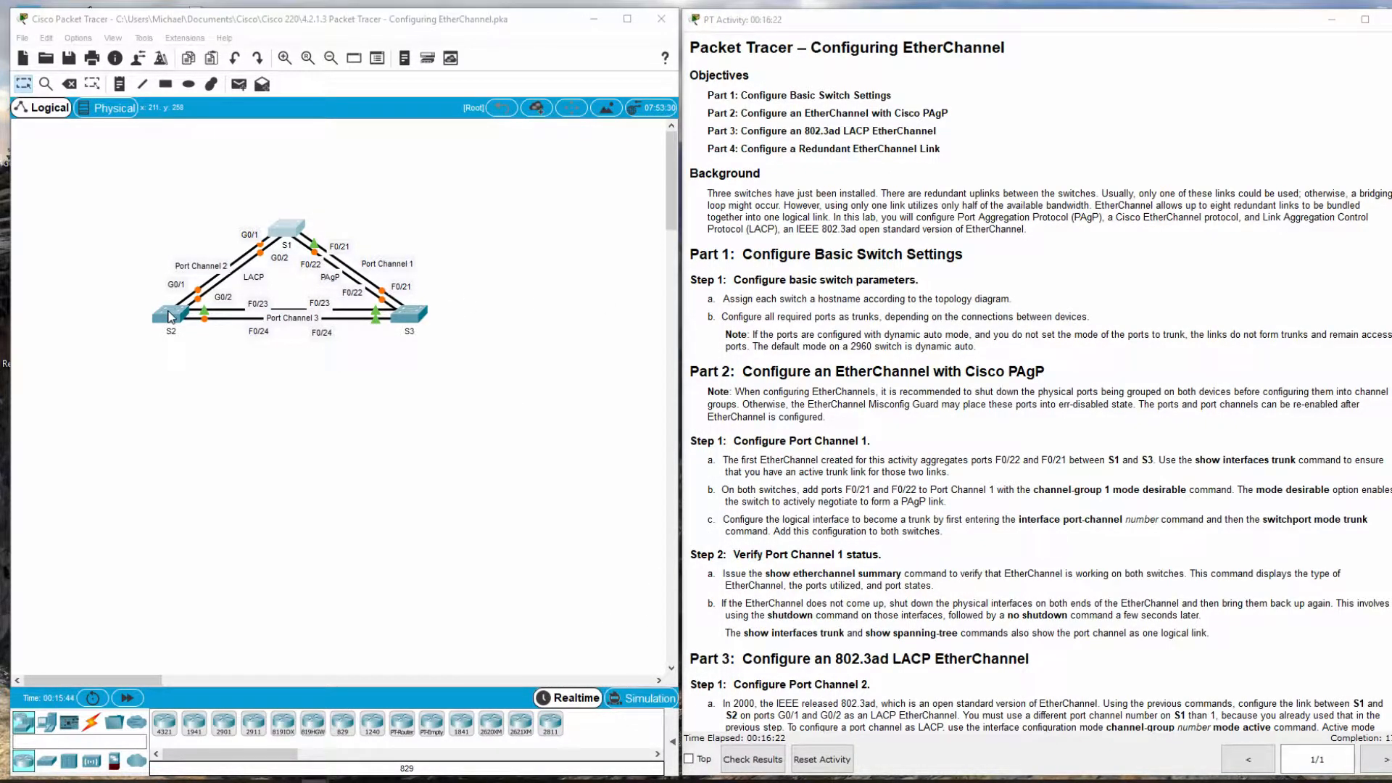
- Open the command line of switch S2 and enter global configuration mode from privileged mode
{"action": "left_click", "coordinate": [163, 324]}
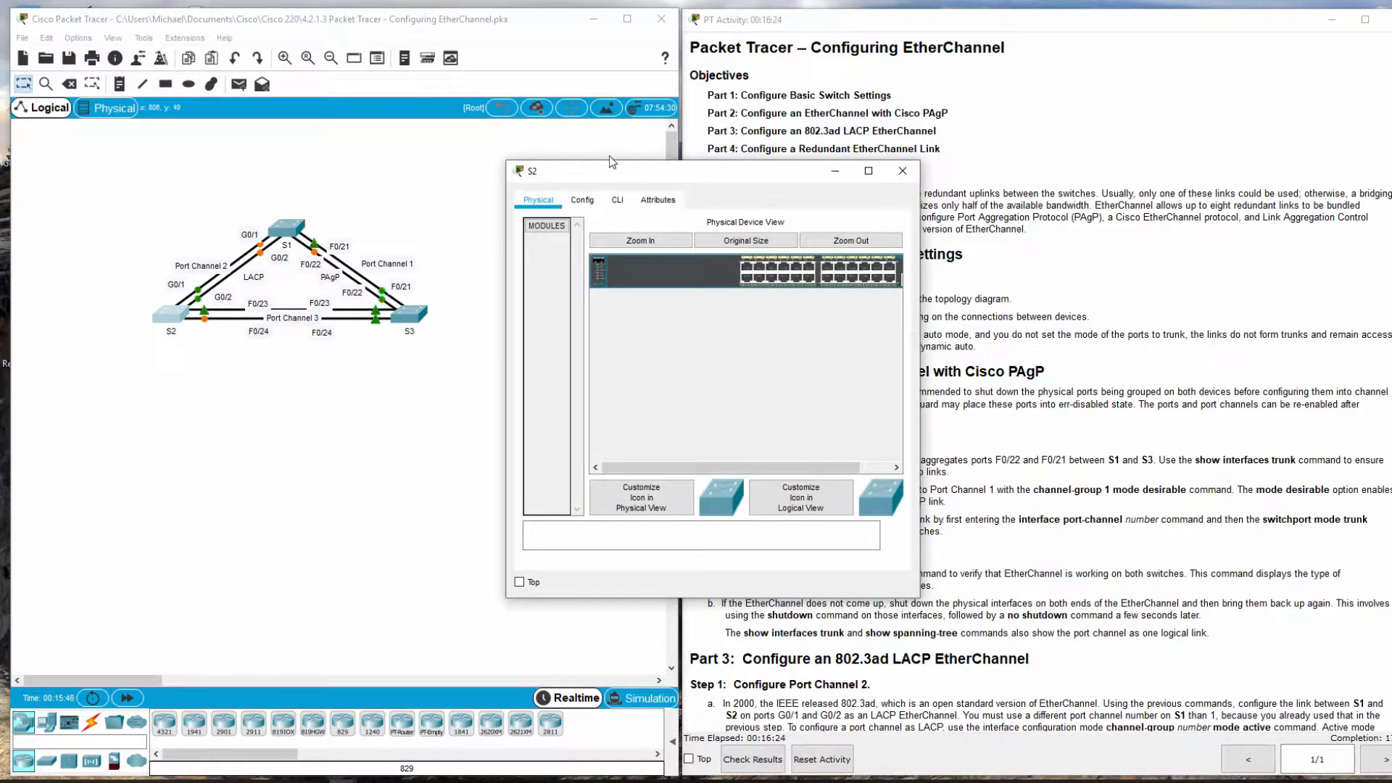
{"action": "left_click_drag", "start_coordinate": [624, 165], "coordinate": [259, 182]}
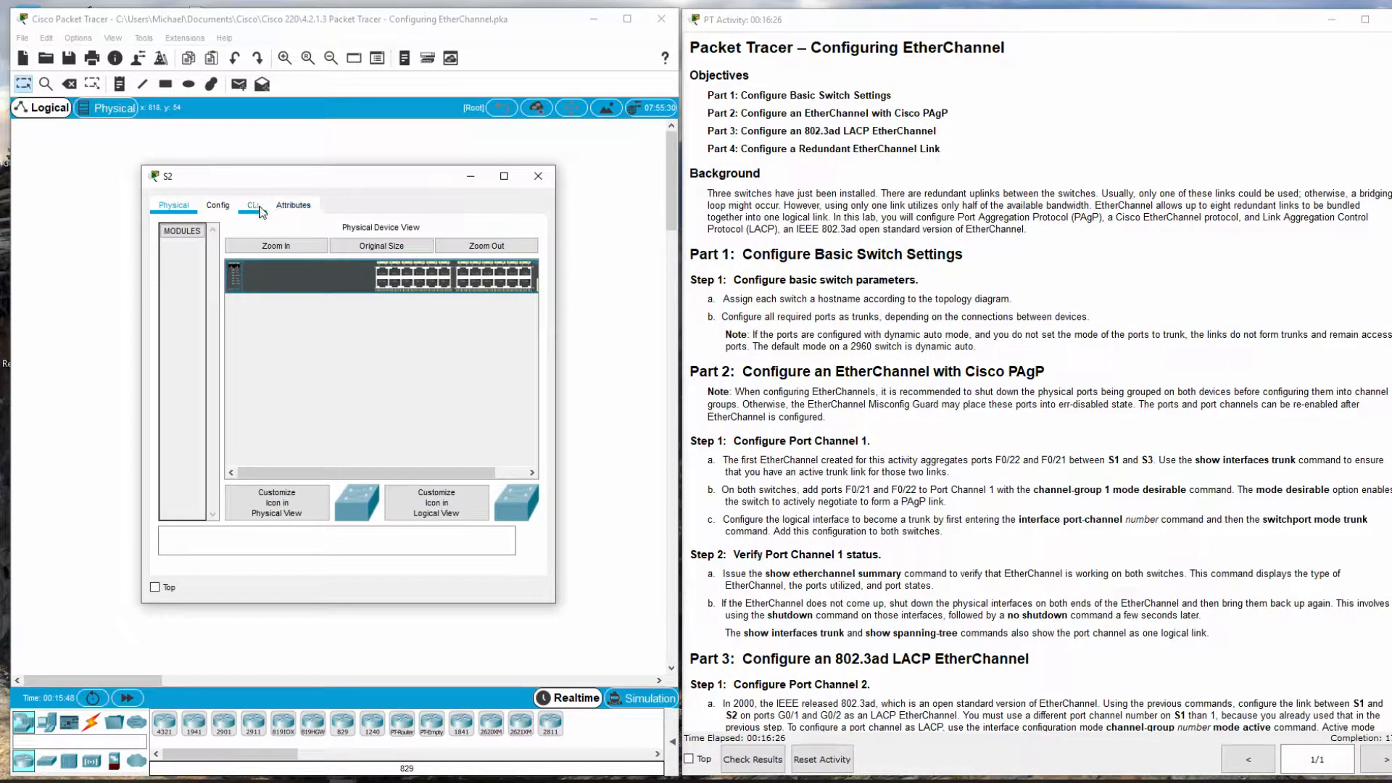
{"action": "left_click", "coordinate": [253, 206]}
{"action": "key", "text": "Return"}
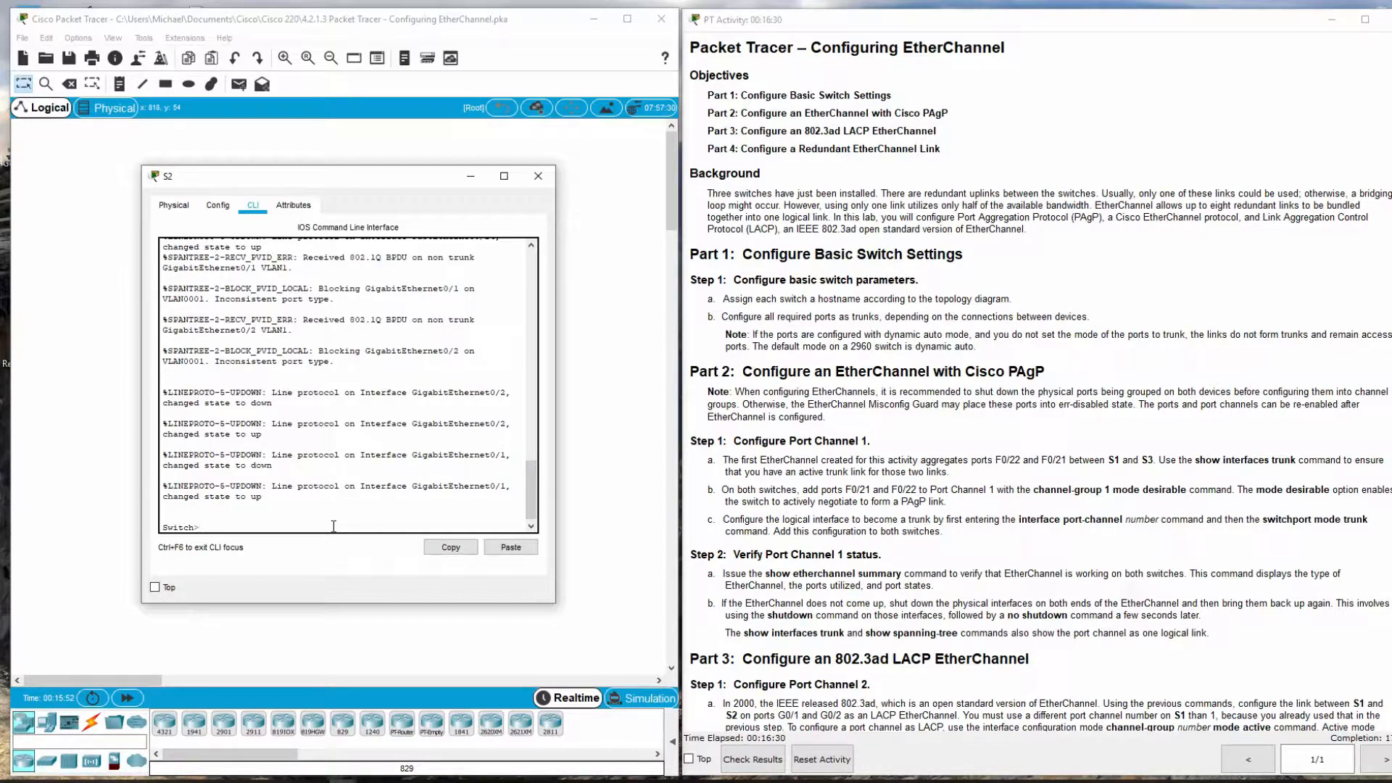
{"action": "type", "text": "en config"}
{"action": "type", "text": " t"}
{"action": "key", "text": "BackSpace"}
{"action": "key", "text": "BackSpace"}
{"action": "key", "text": "BackSpace"}
{"action": "key", "text": "BackSpace"}
{"action": "key", "text": "BackSpace"}
{"action": "key", "text": "BackSpace"}
{"action": "key", "text": "BackSpace"}
{"action": "key", "text": "Return"}
{"action": "type", "text": "c"}
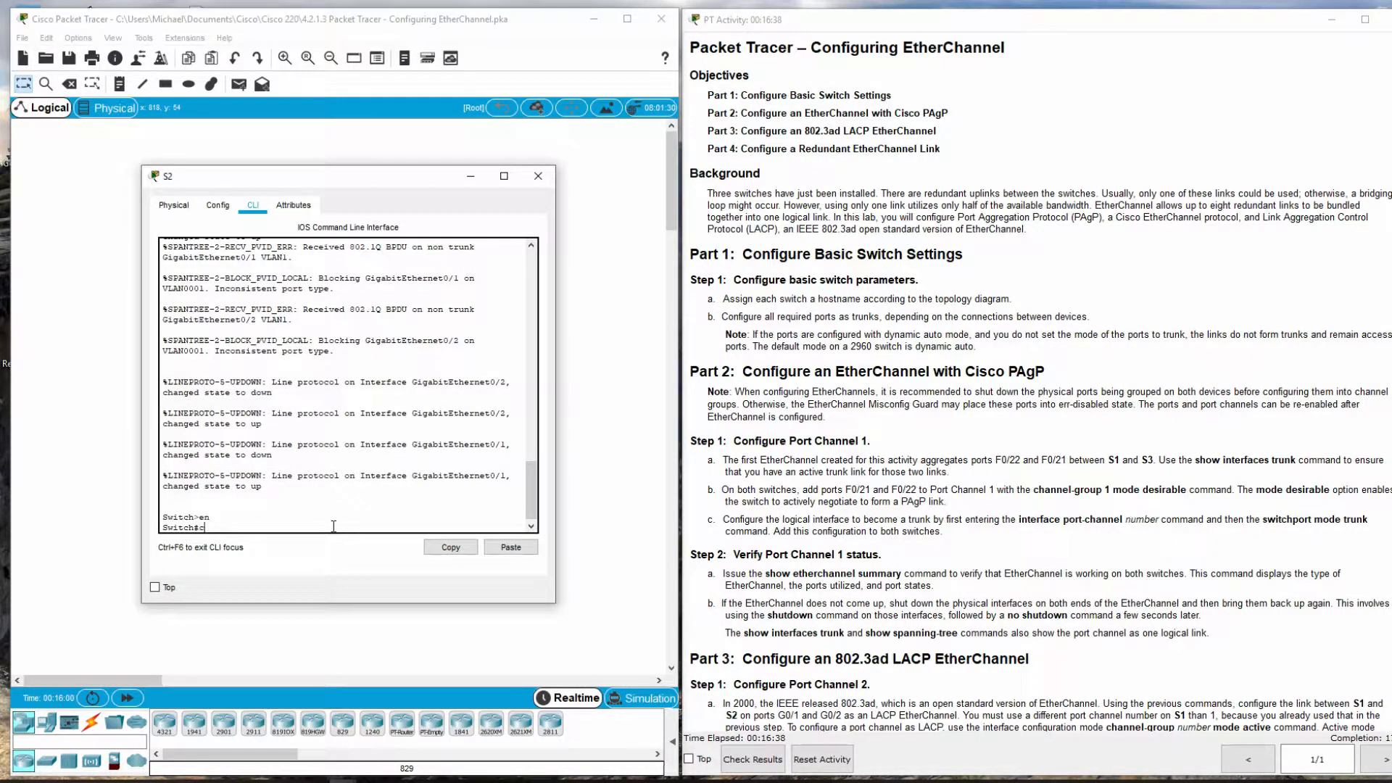
{"action": "type", "text": "onfig t"}
{"action": "key", "text": "Return"}
- Set the hostname of the second switch to S2
{"action": "type", "text": "hosta"}
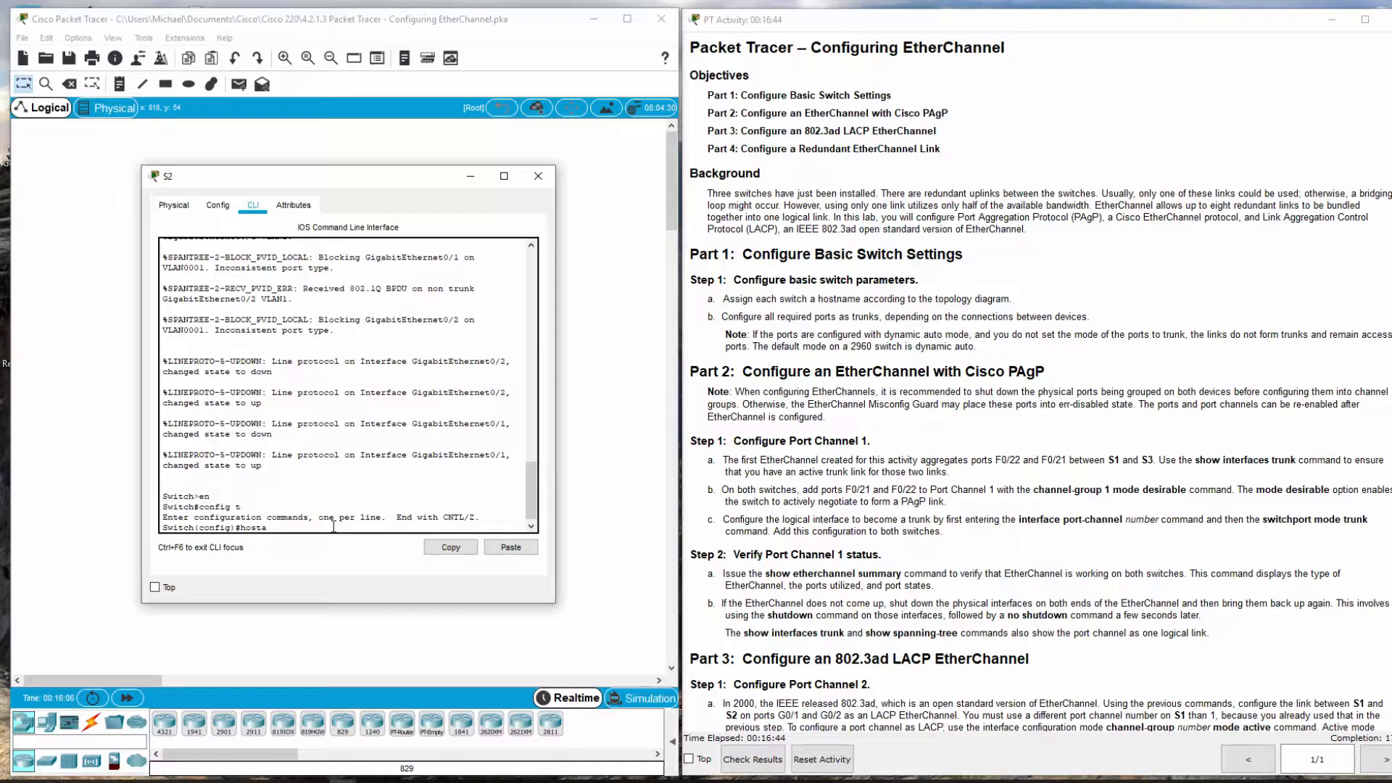
{"action": "key", "text": "BackSpace"}
{"action": "type", "text": "name S2"}
{"action": "key", "text": "Return"}
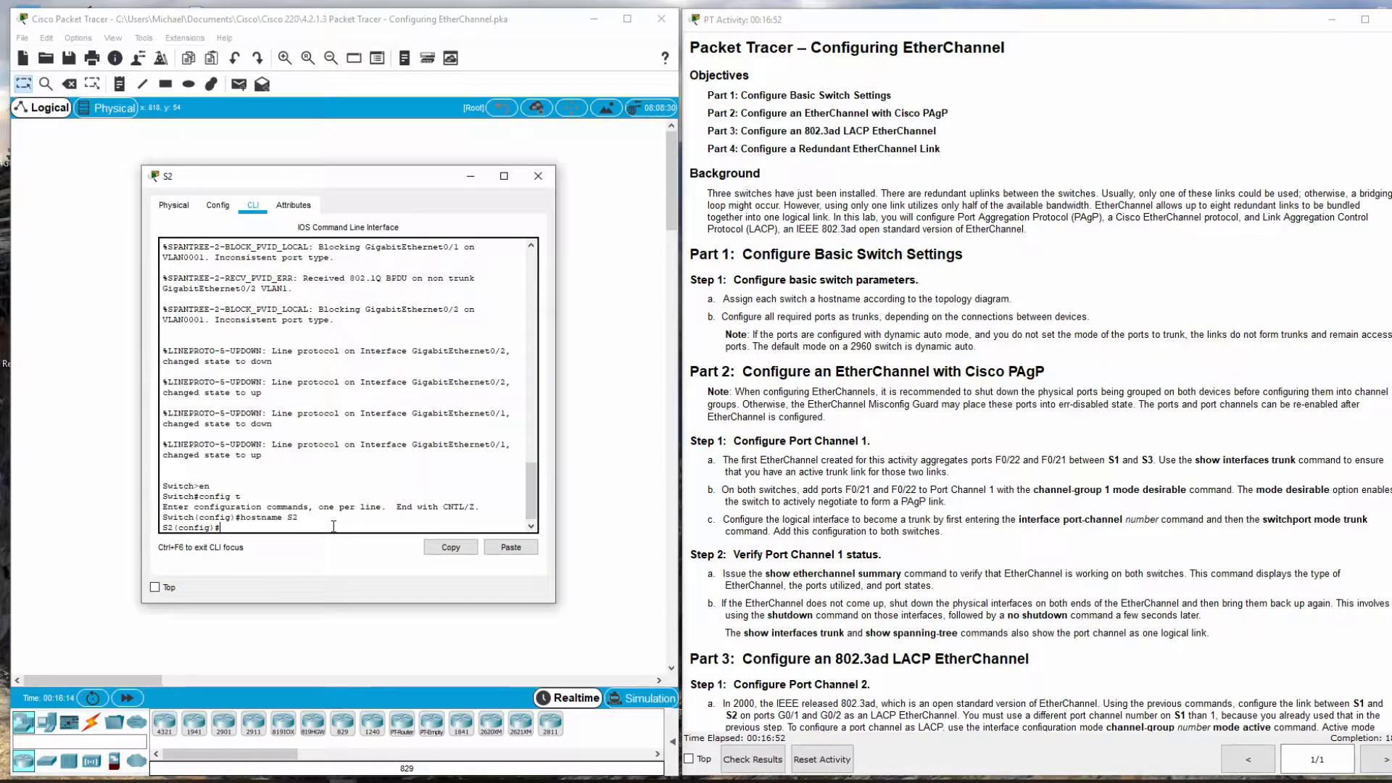
- Configure S2's interface range f0/23-24, g0/1-2 as trunk ports, and close the switch's window
{"action": "type", "text": "int range f0"}
{"action": "type", "text": "/23-24, g0/1-2"}
{"action": "key", "text": "Return"}
{"action": "type", "text": "sw"}
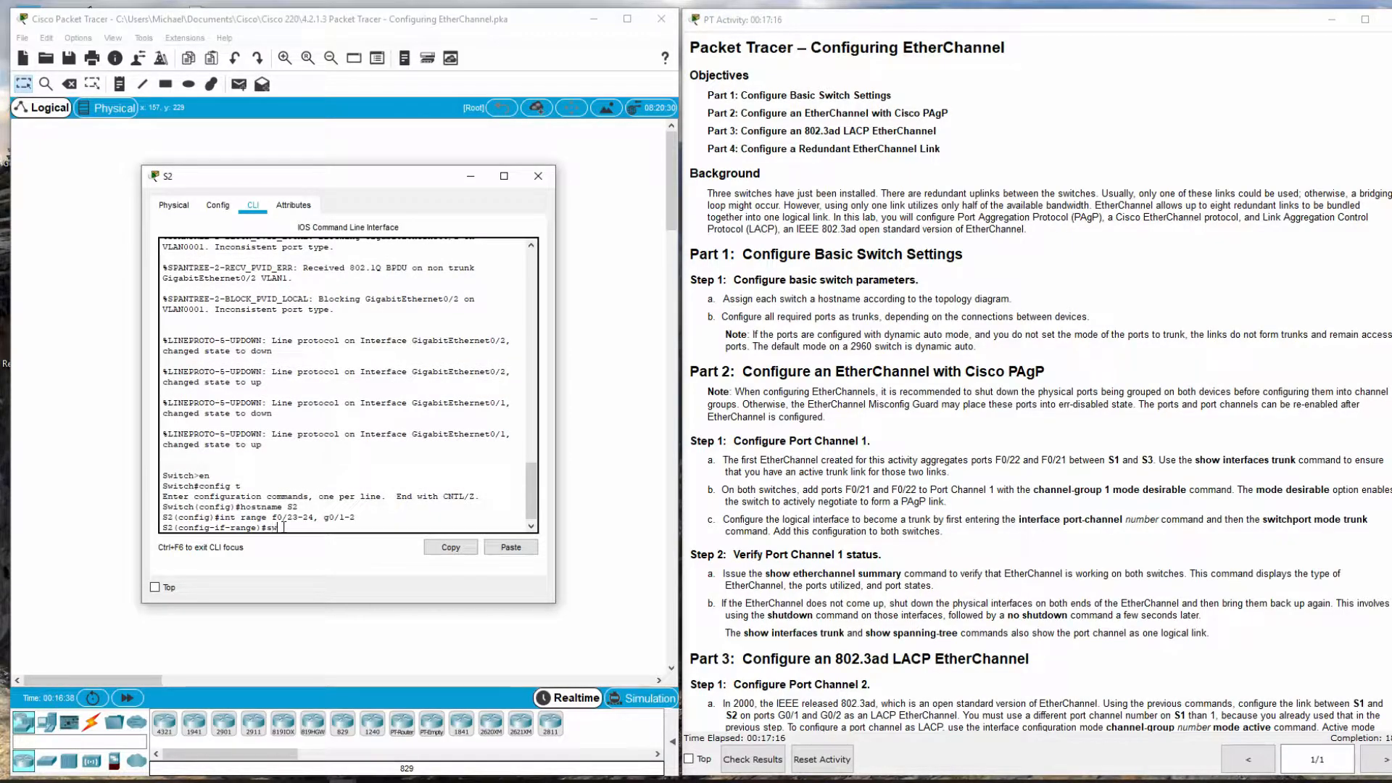
{"action": "type", "text": "itchport mode trunk"}
{"action": "key", "text": "Return"}
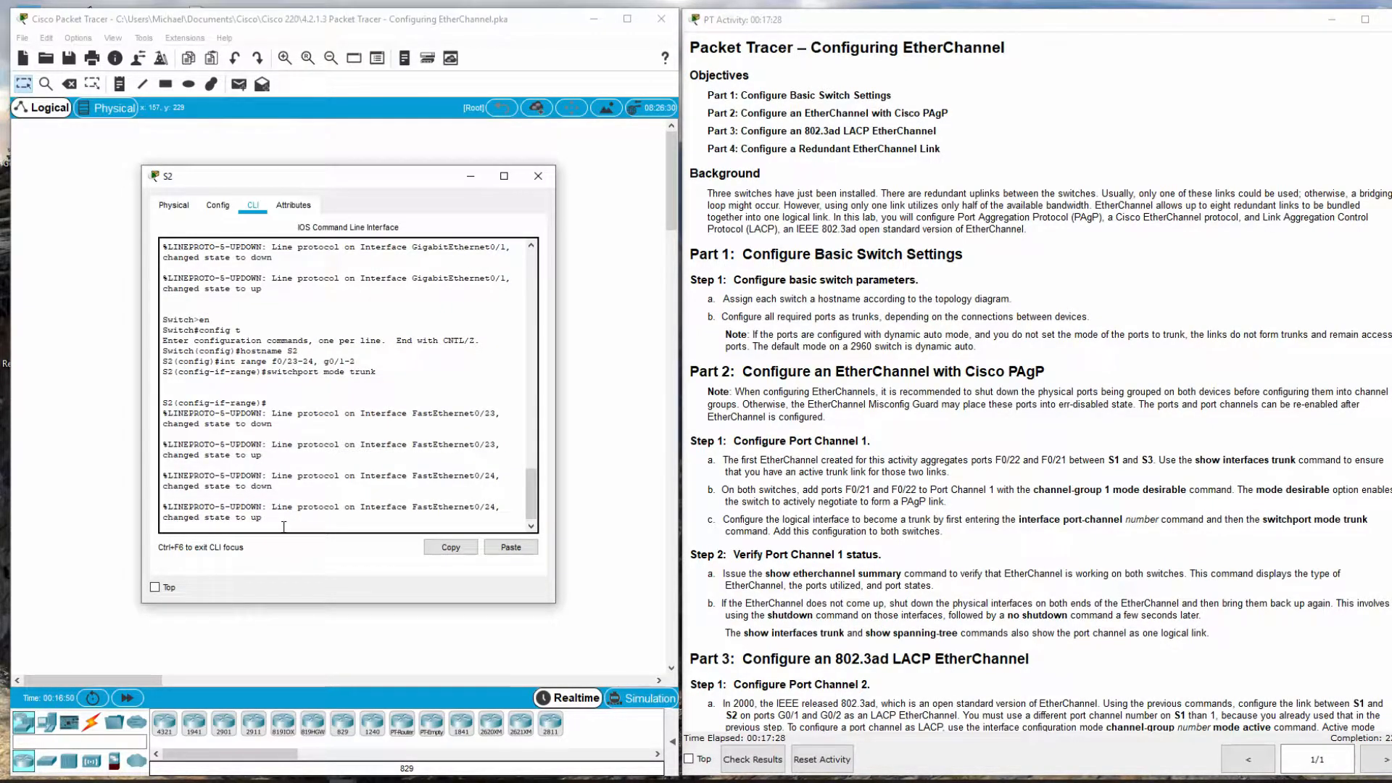
{"action": "key", "text": "Return"}
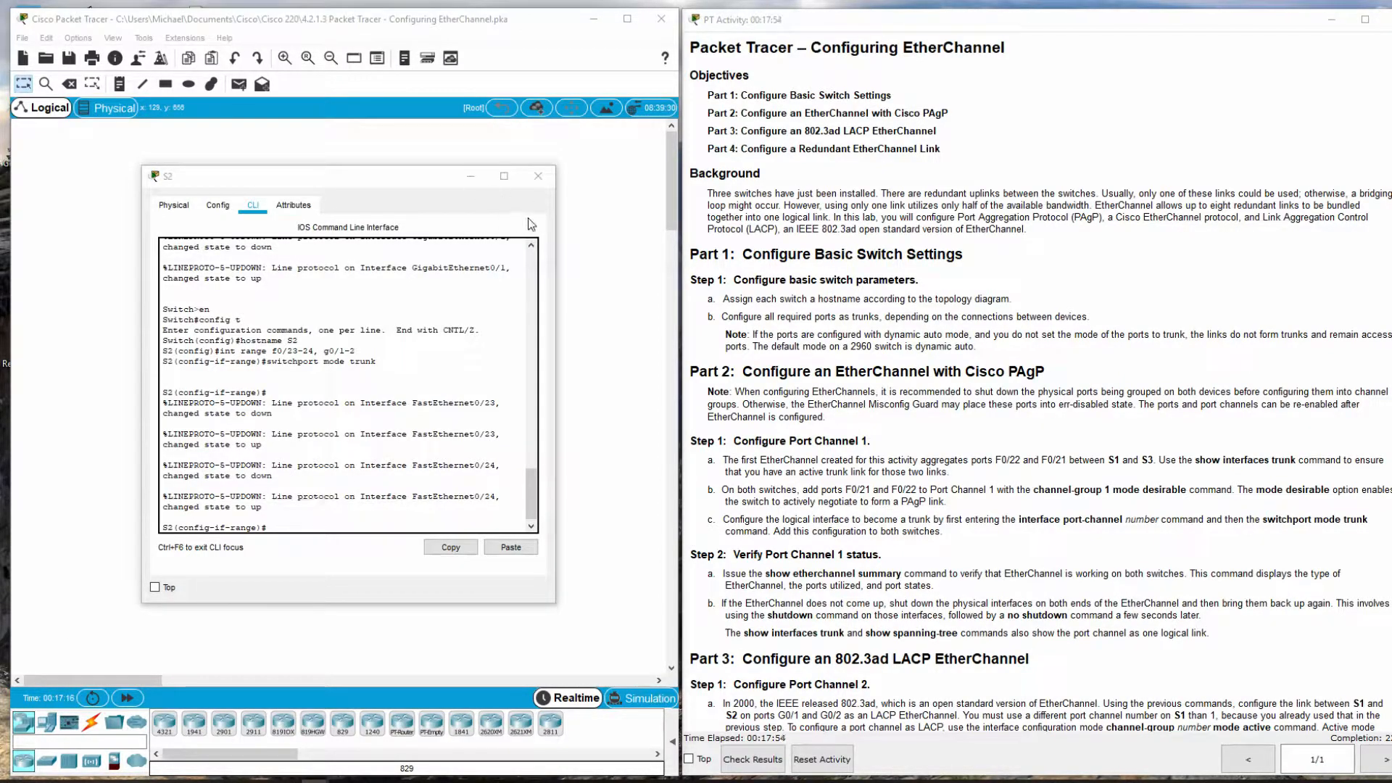
{"action": "left_click", "coordinate": [538, 176]}
- Enter global configuration mode on the command line of switch S3 and set its hostname to S3
{"action": "left_click", "coordinate": [418, 316]}
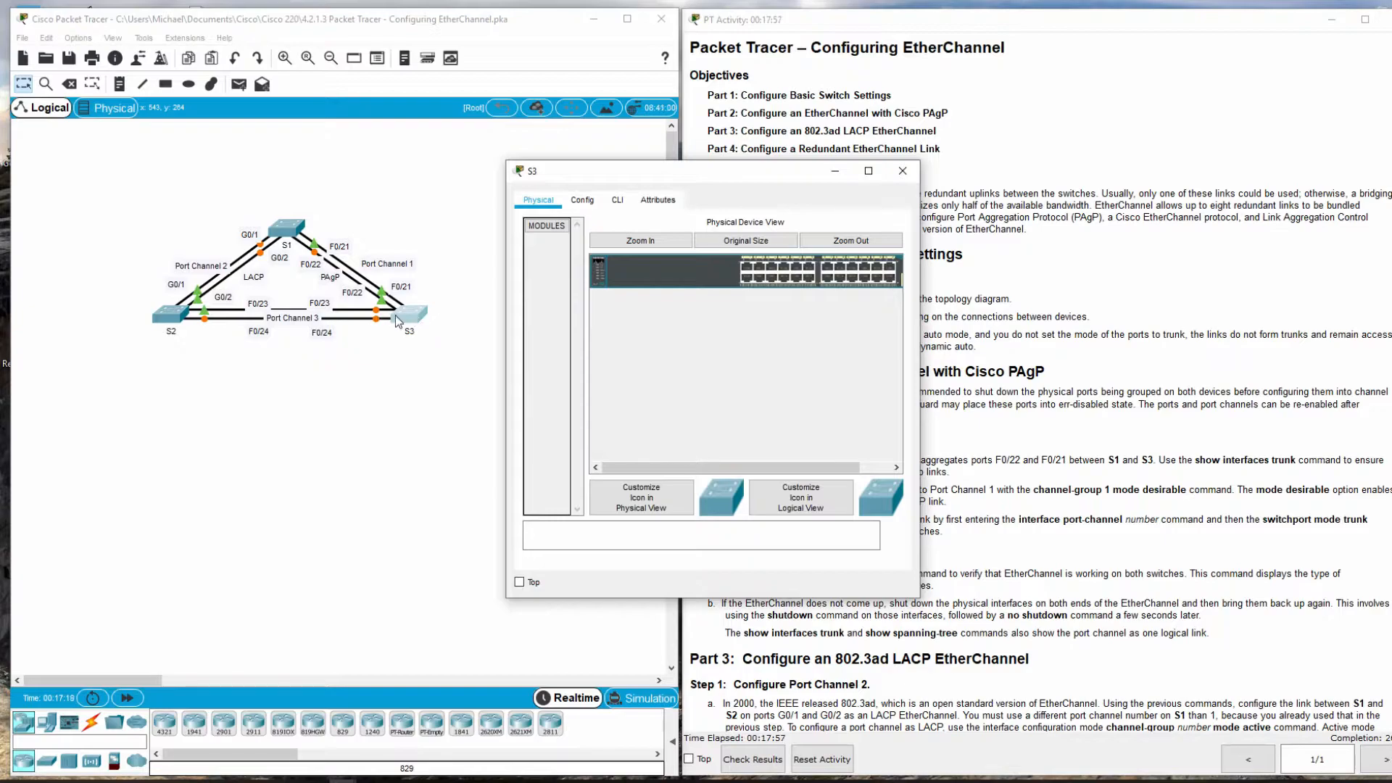
{"action": "left_click", "coordinate": [617, 199]}
{"action": "left_click_drag", "start_coordinate": [623, 175], "coordinate": [161, 178]}
{"action": "left_click", "coordinate": [187, 516]}
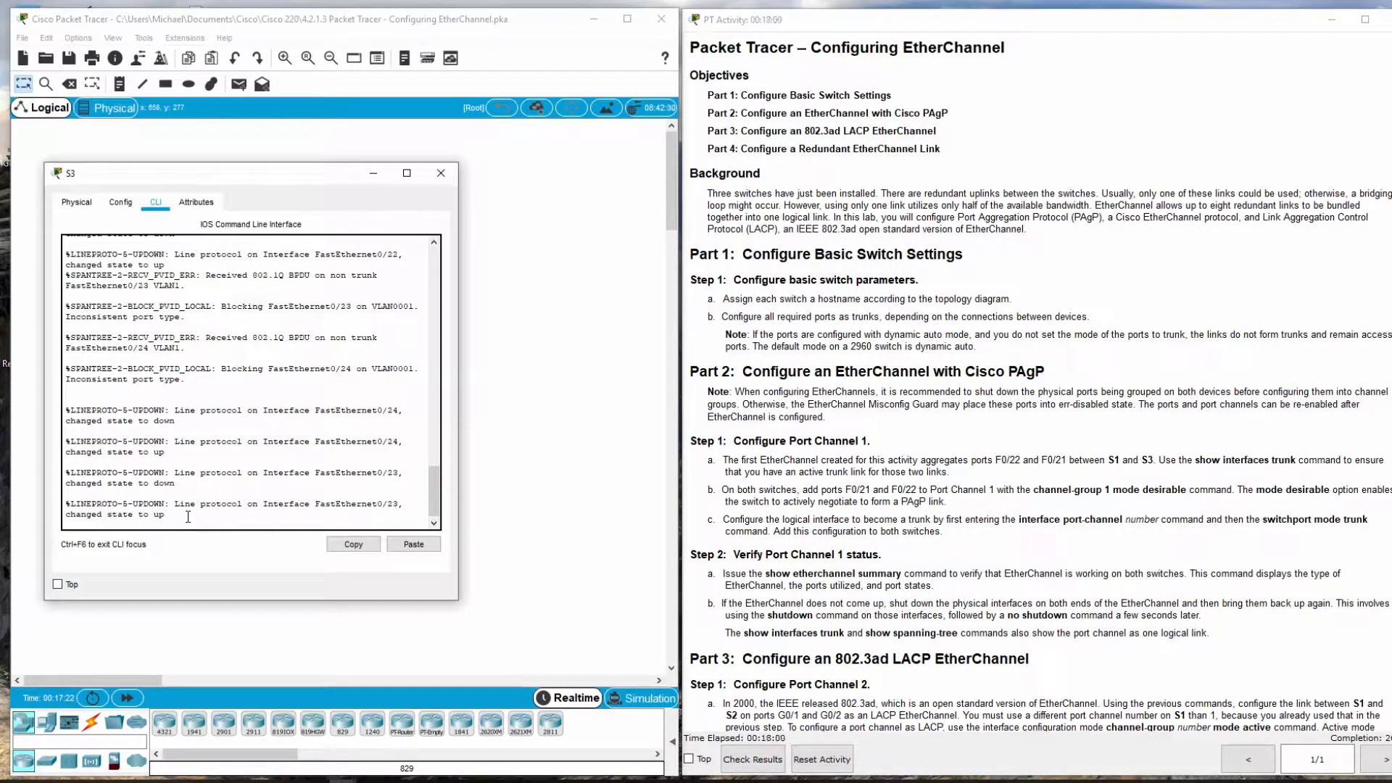
{"action": "key", "text": "Return"}
{"action": "type", "text": "en"}
{"action": "key", "text": "Return"}
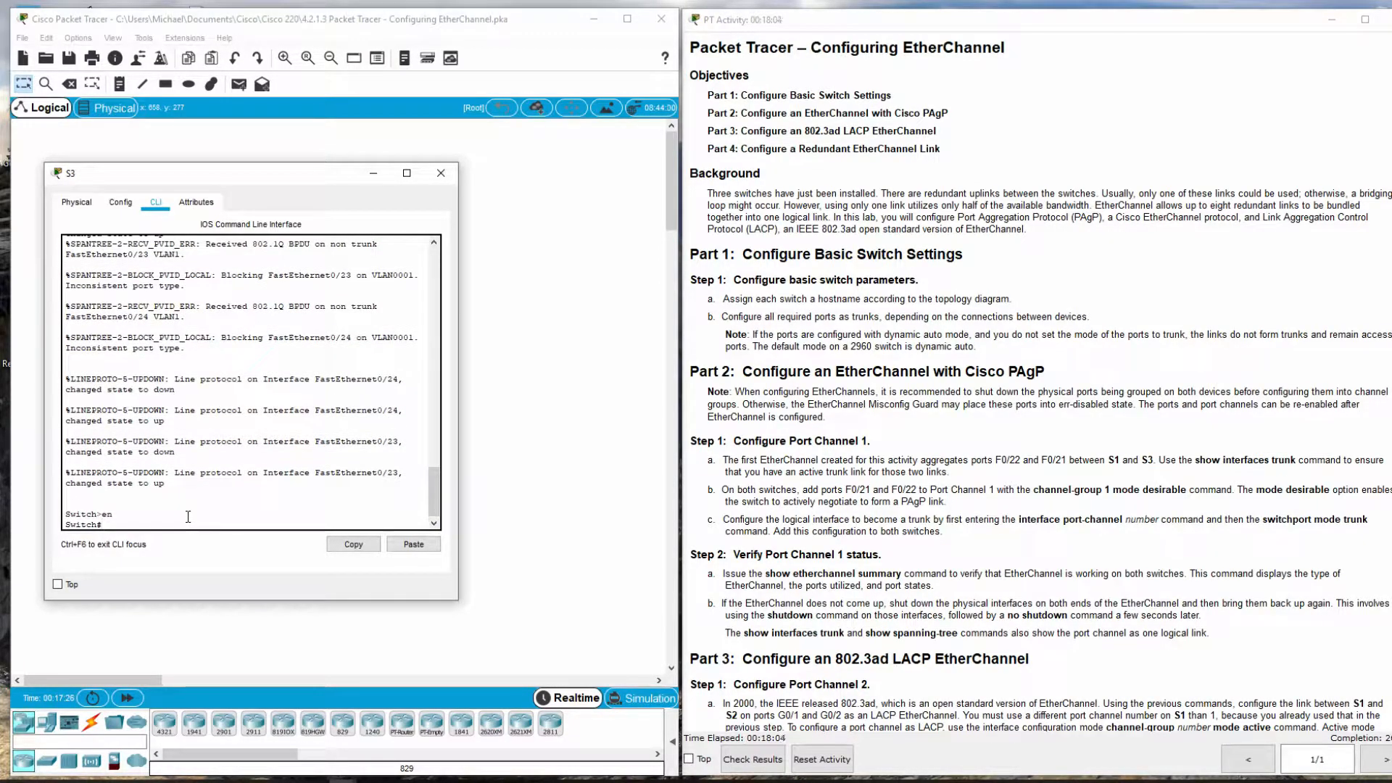
{"action": "type", "text": "config t"}
{"action": "key", "text": "Return"}
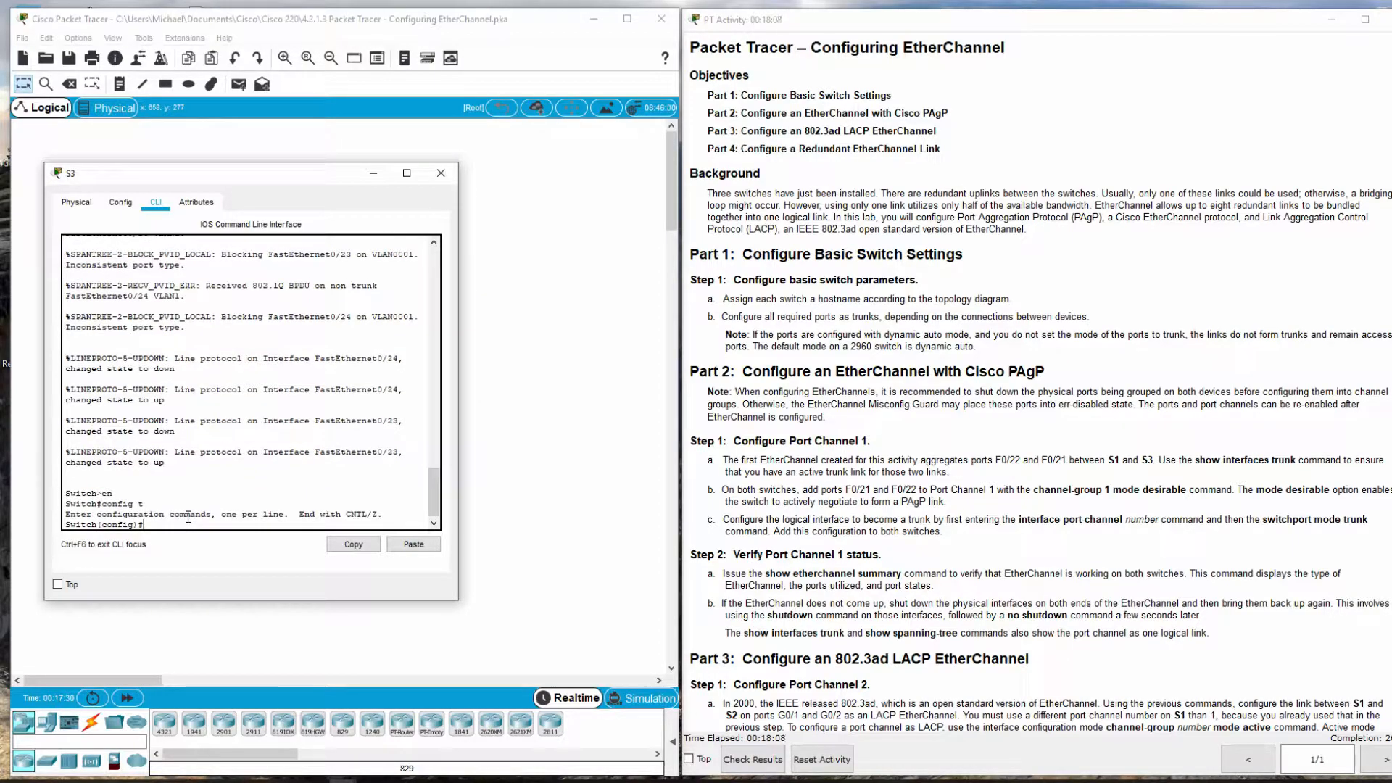
{"action": "type", "text": "hostname S3"}
{"action": "key", "text": "Return"}
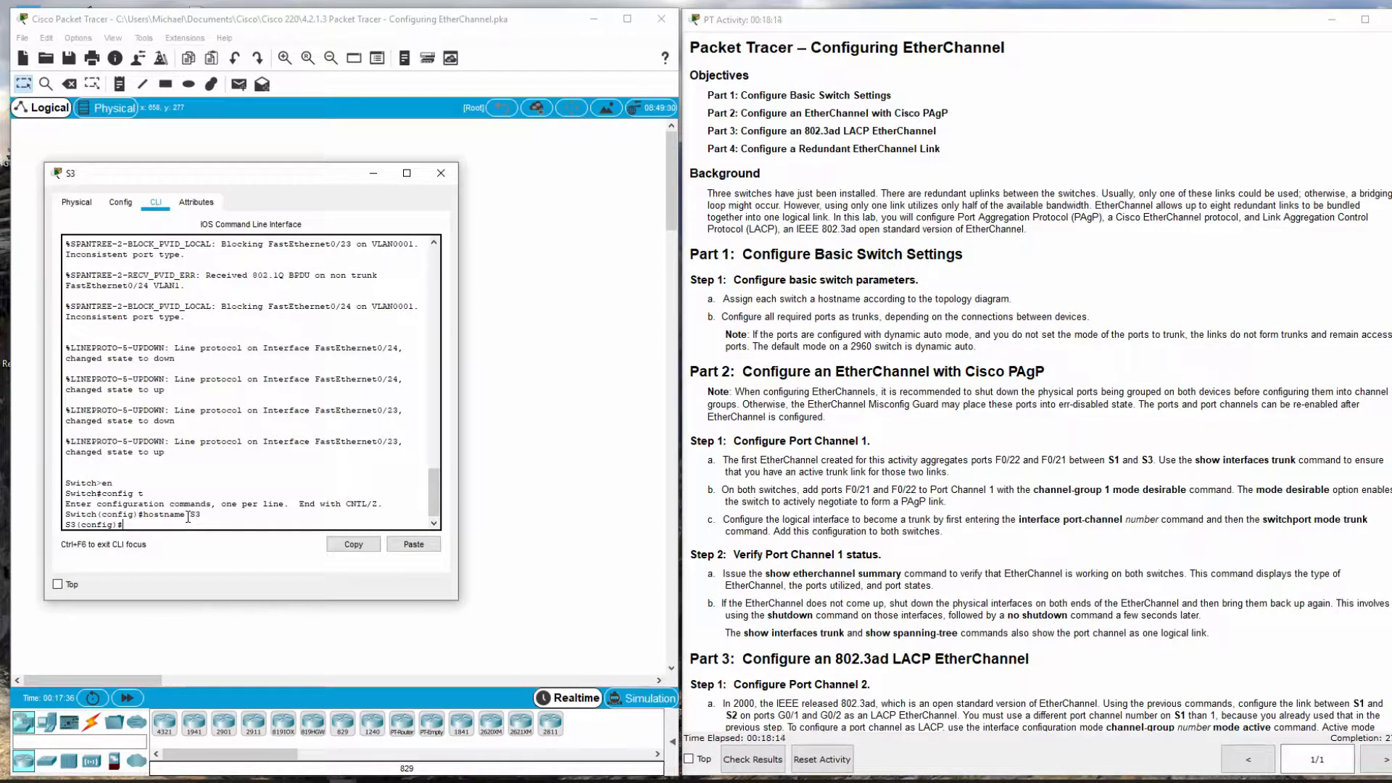
- Configure S3's interface range f0/21-24 as trunk ports
{"action": "type", "text": "int range f0/21-24"}
{"action": "left_click", "coordinate": [259, 781]}
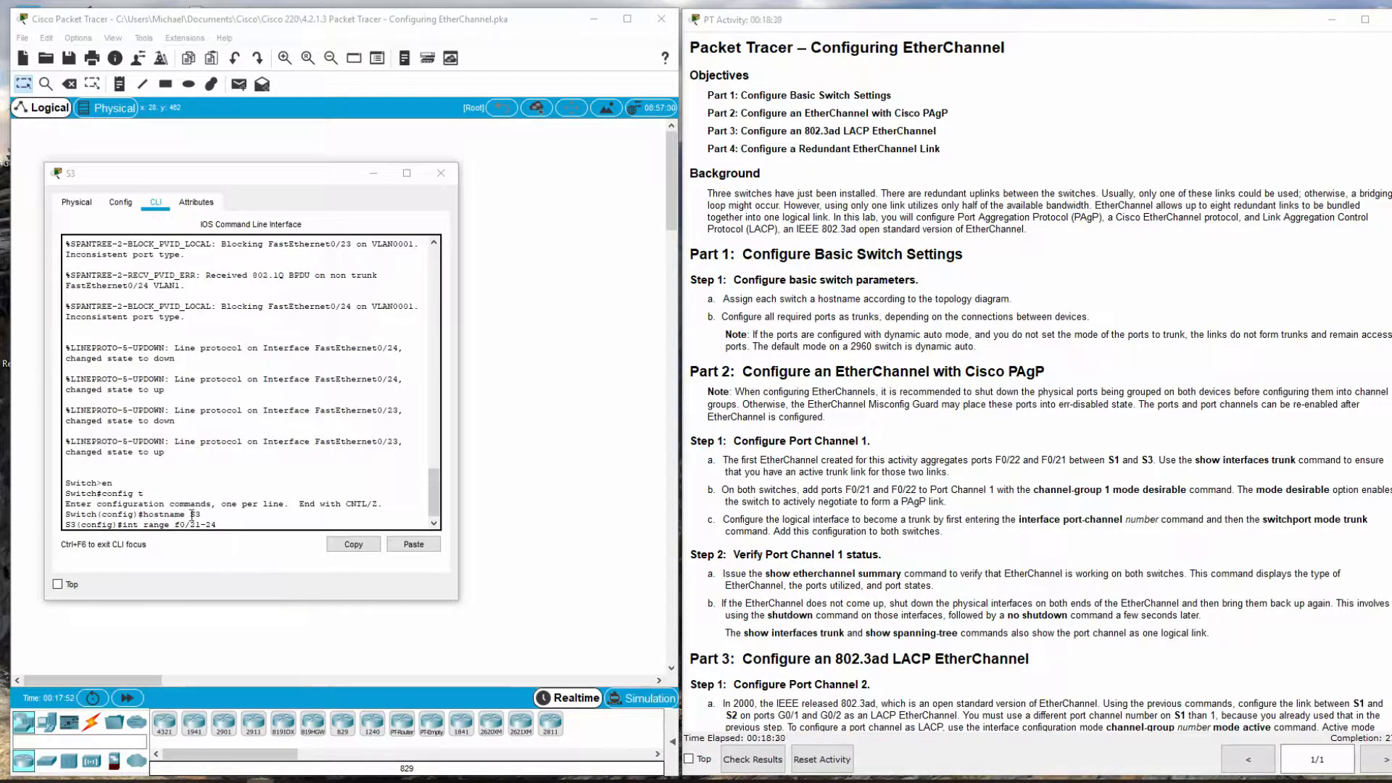
{"action": "left_click", "coordinate": [234, 524]}
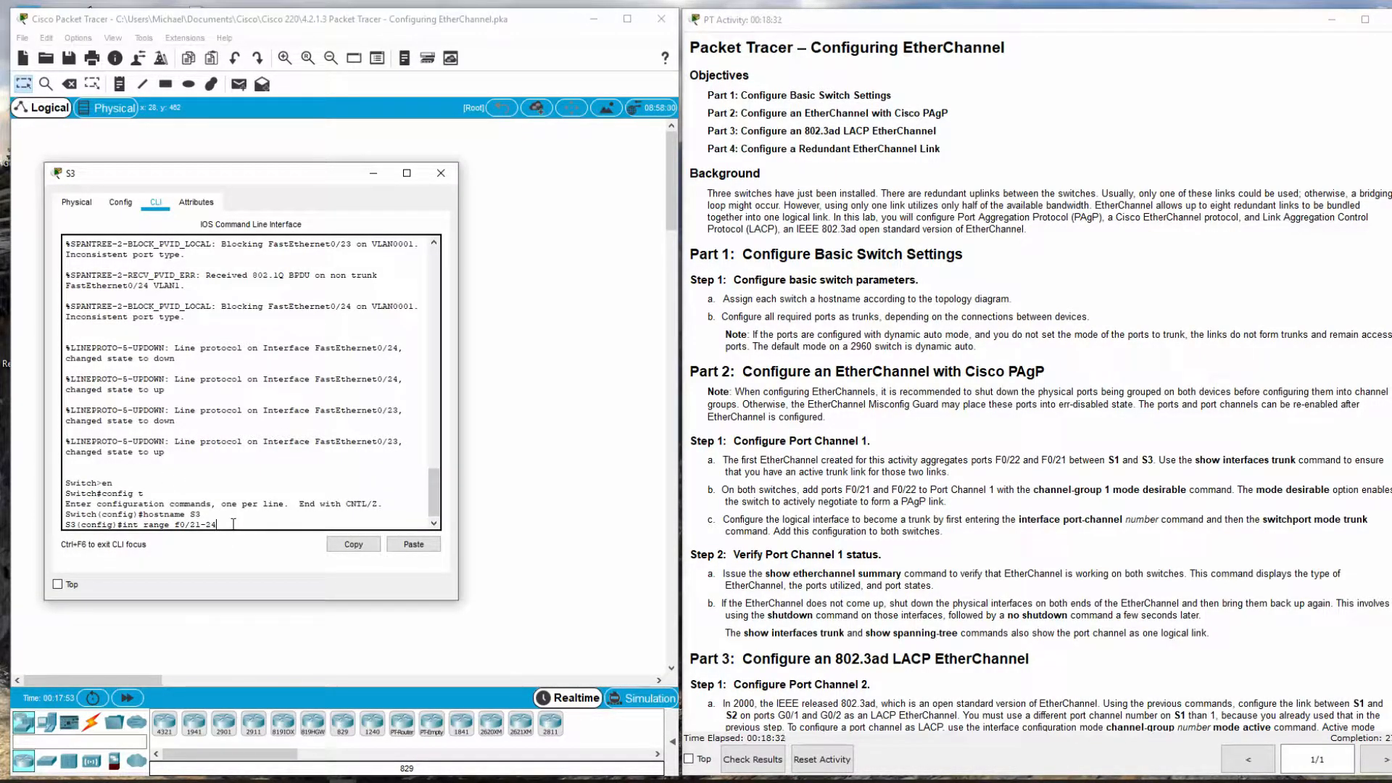
{"action": "key", "text": "Return"}
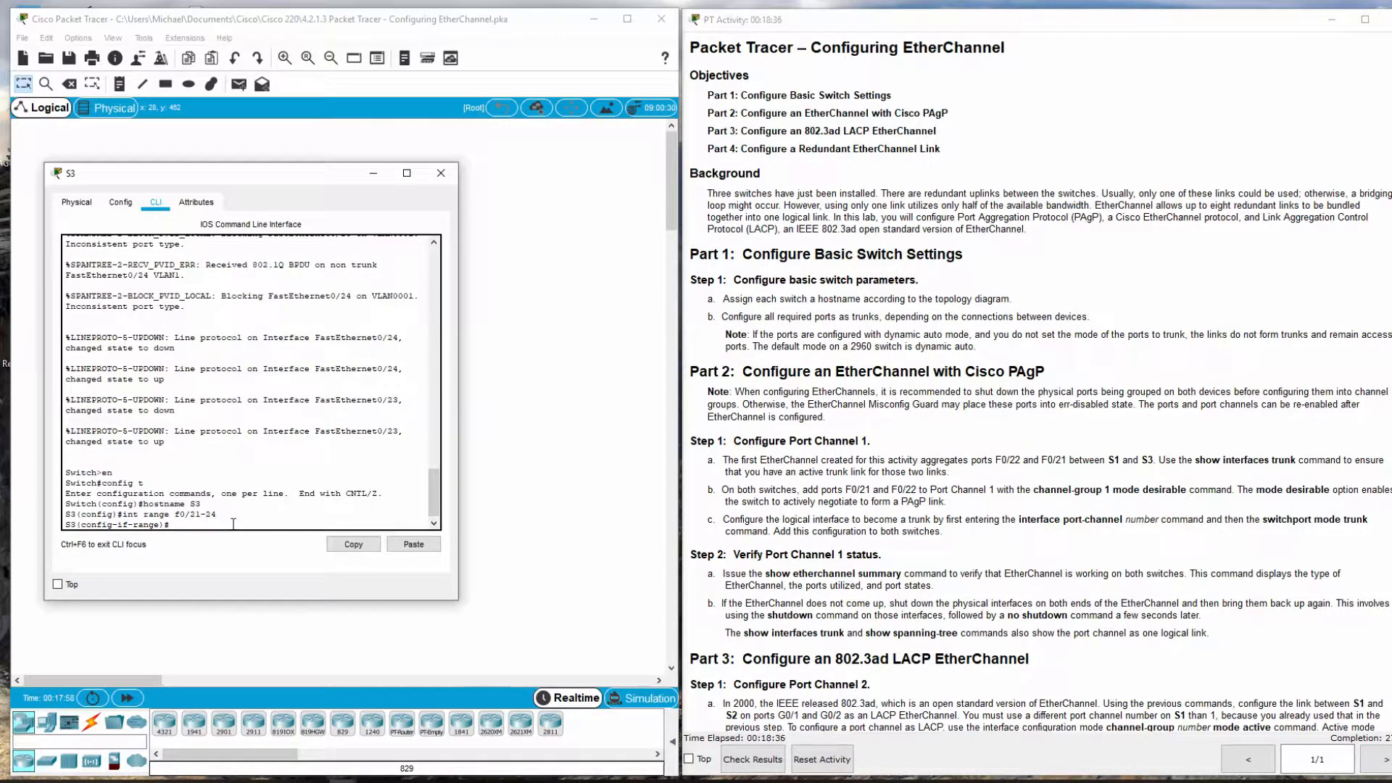
{"action": "type", "text": "switchport mode trunk"}
{"action": "key", "text": "Return"}
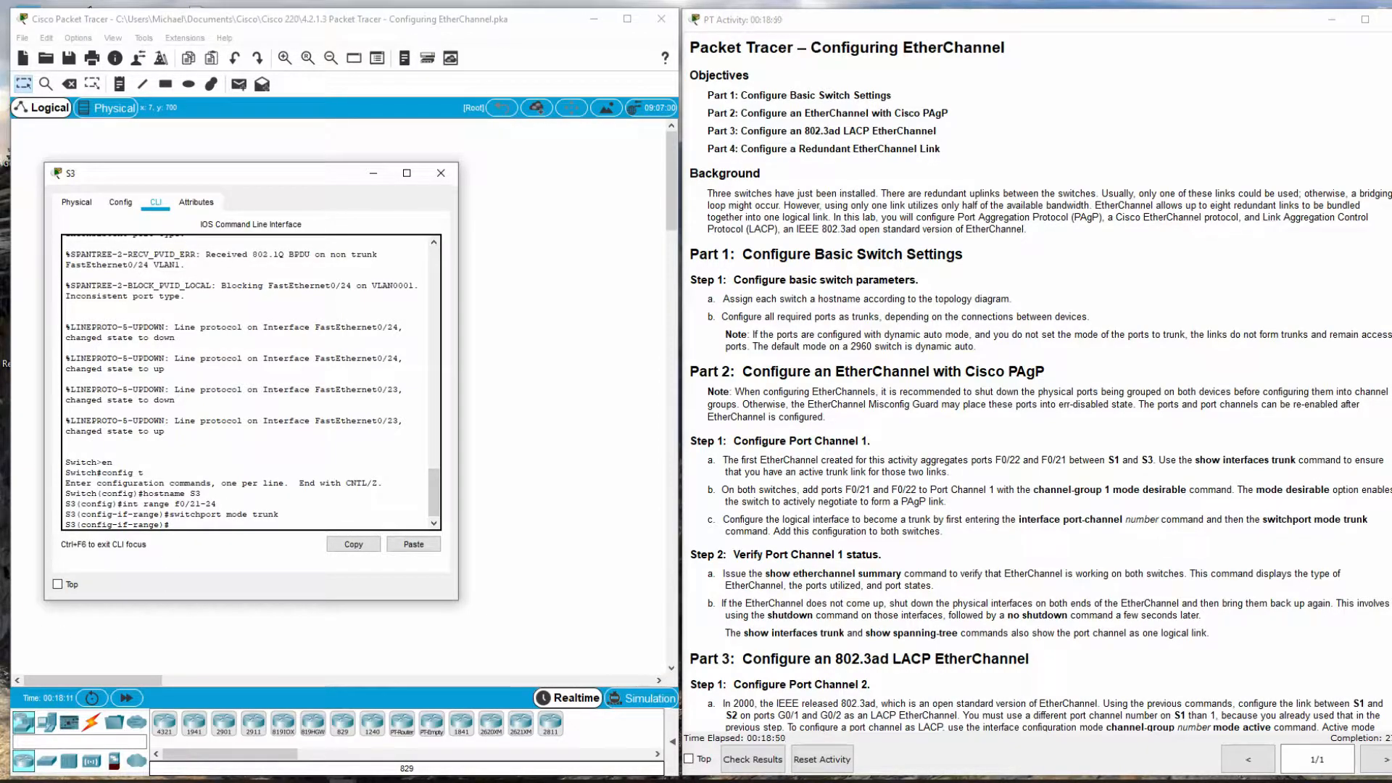
- Shut down S3's interface range f0/21-24 before grouping the ports into channels
{"action": "left_click", "coordinate": [343, 781]}
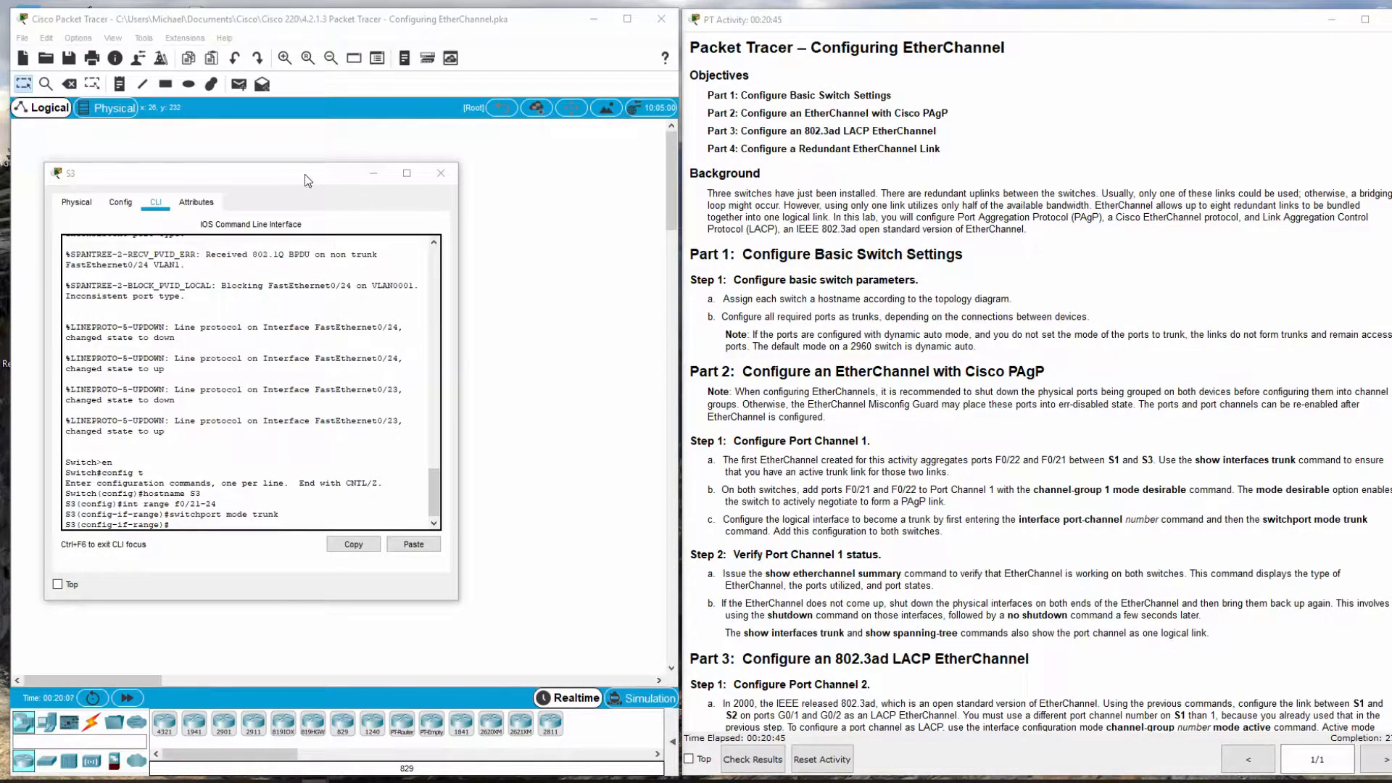
{"action": "left_click_drag", "start_coordinate": [305, 176], "coordinate": [420, 216]}
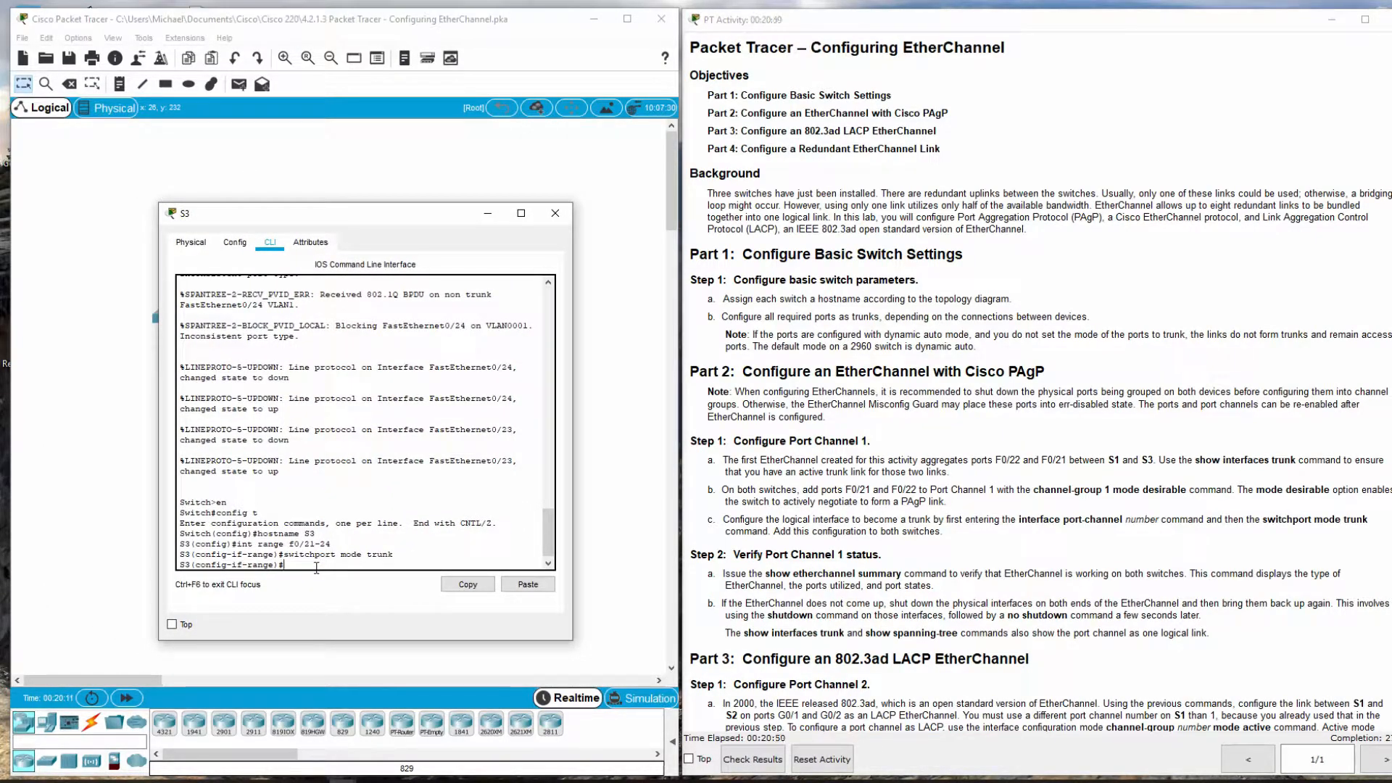
{"action": "type", "text": "shut"}
{"action": "key", "text": "Return"}
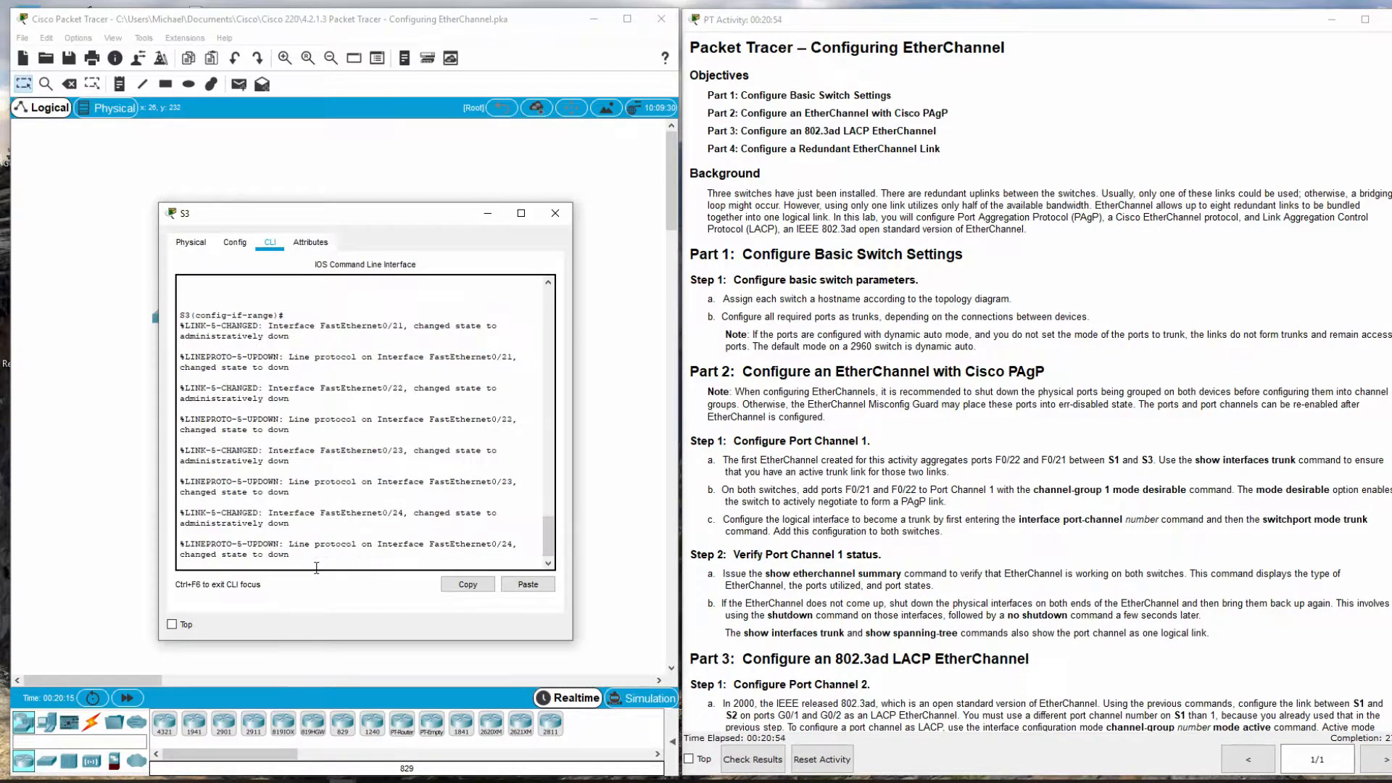
- Shut down S1's ports f0/21-22 and g0/1-2 from its command line before grouping them into channels
{"action": "left_click_drag", "start_coordinate": [432, 224], "coordinate": [421, 312]}
{"action": "left_click", "coordinate": [290, 231]}
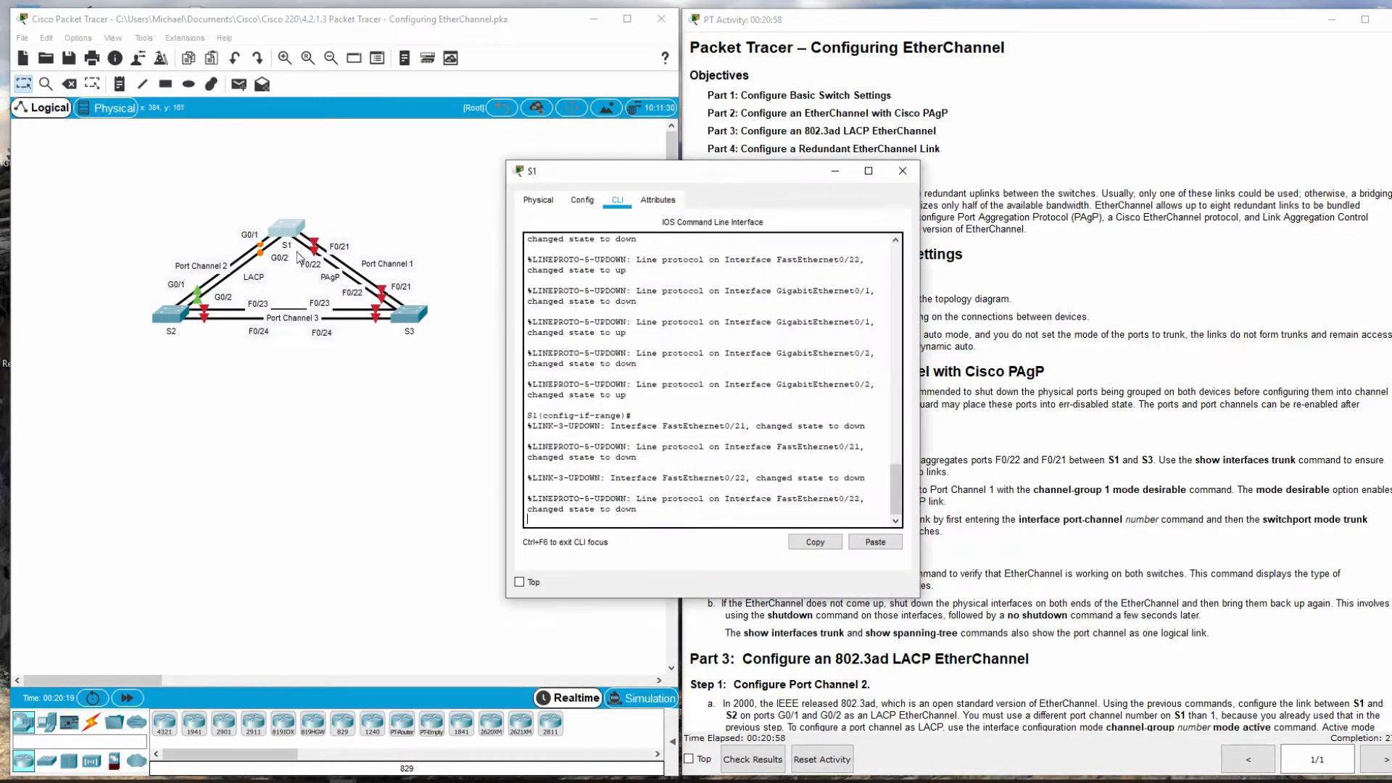
{"action": "left_click_drag", "start_coordinate": [599, 174], "coordinate": [409, 171]}
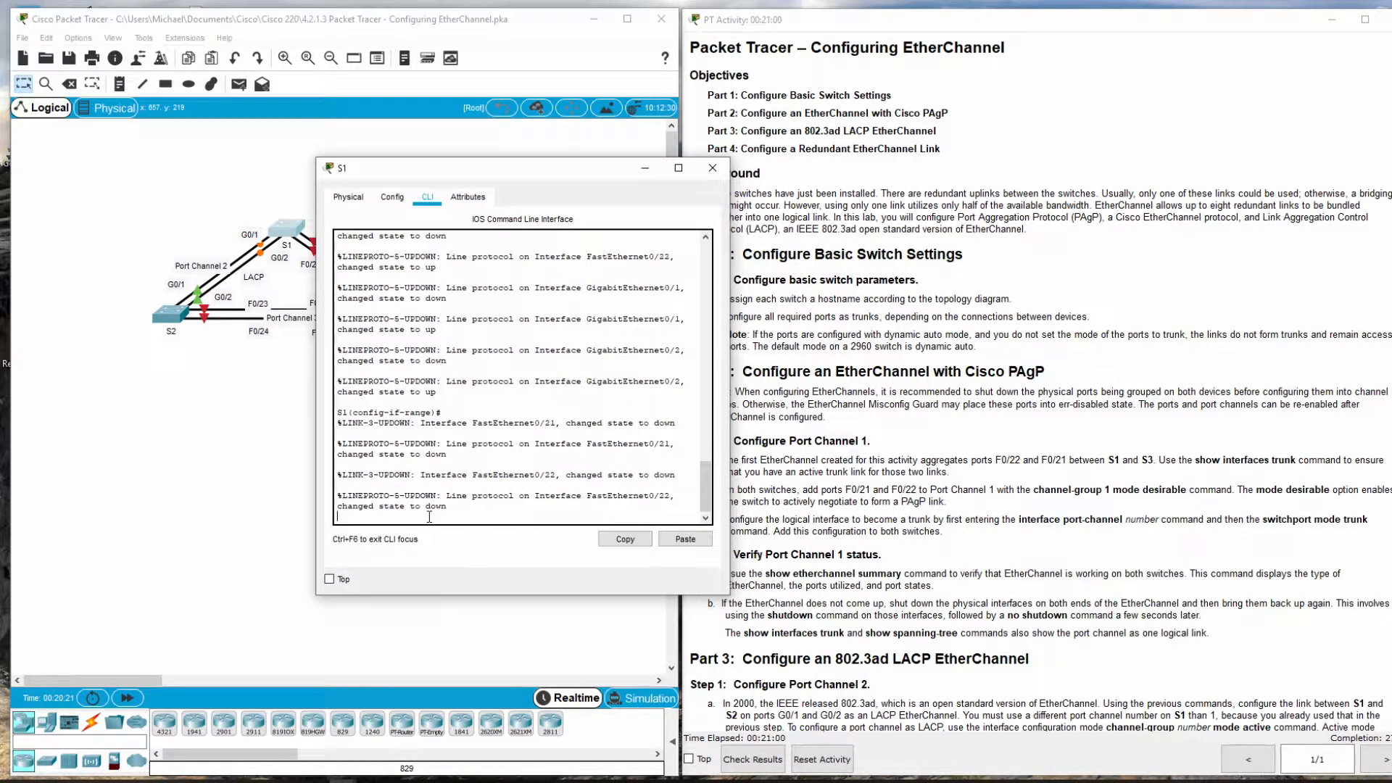
{"action": "key", "text": "Return"}
{"action": "type", "text": "shut"}
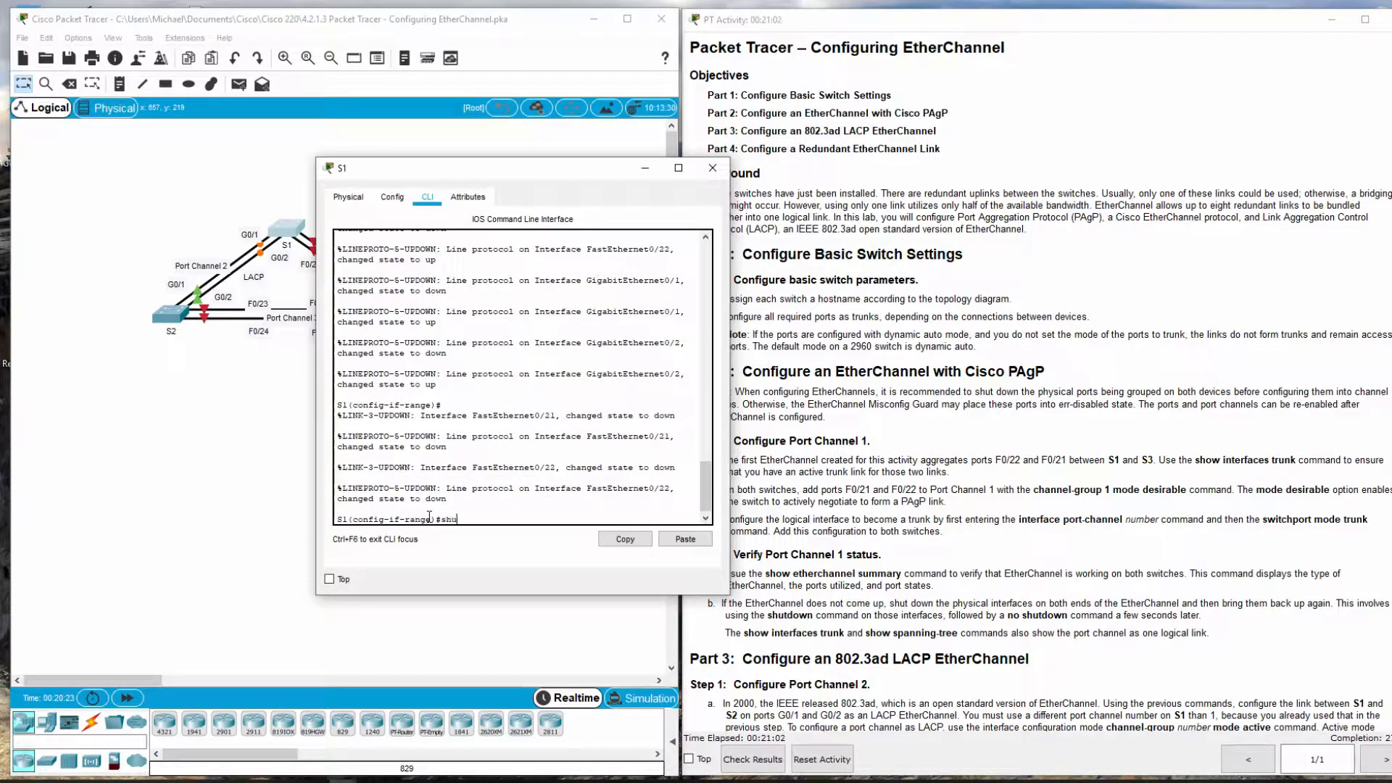
{"action": "key", "text": "Return"}
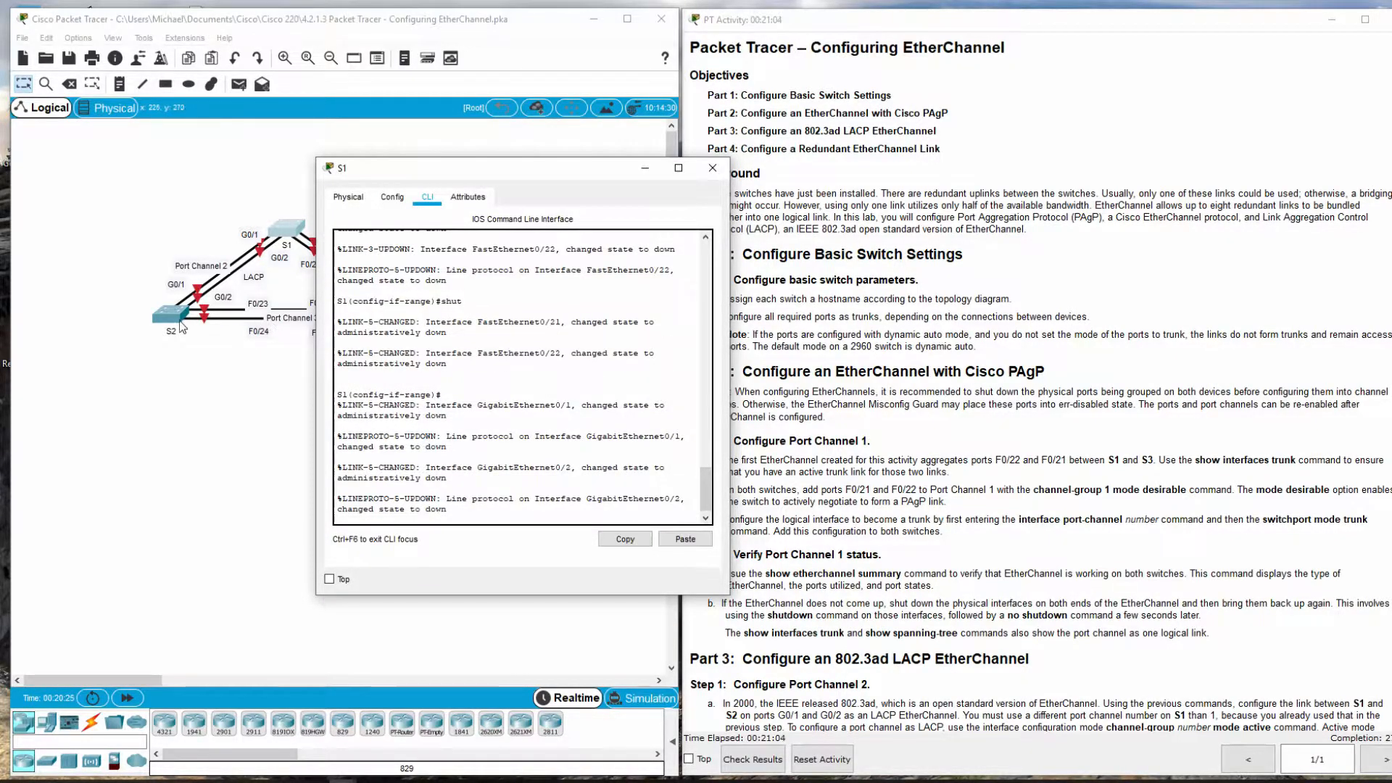
- Shut down S2's interface range f0/23-24, g0/1-2 from its command line, and close the switch's window
{"action": "left_click", "coordinate": [713, 167]}
{"action": "left_click", "coordinate": [171, 313]}
{"action": "left_click_drag", "start_coordinate": [568, 173], "coordinate": [269, 174]}
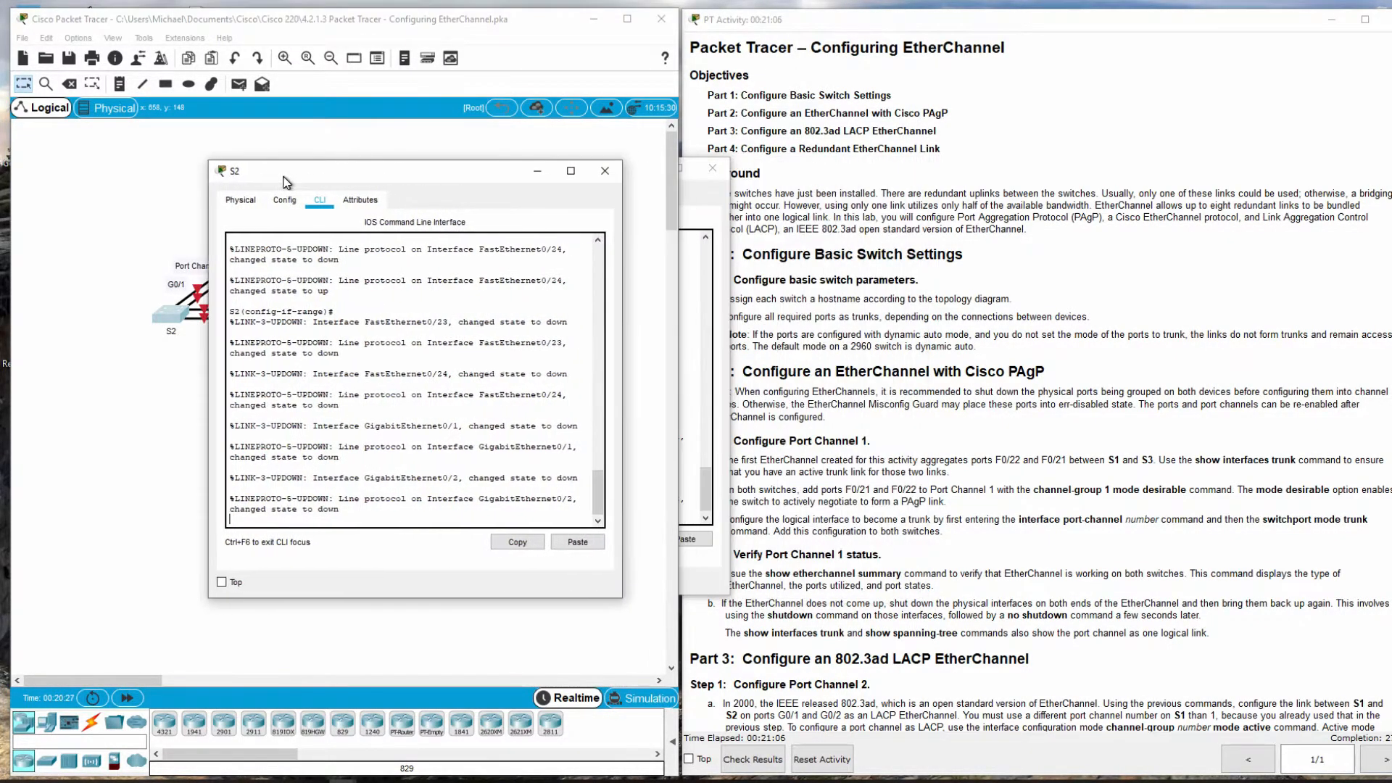
{"action": "key", "text": "Return"}
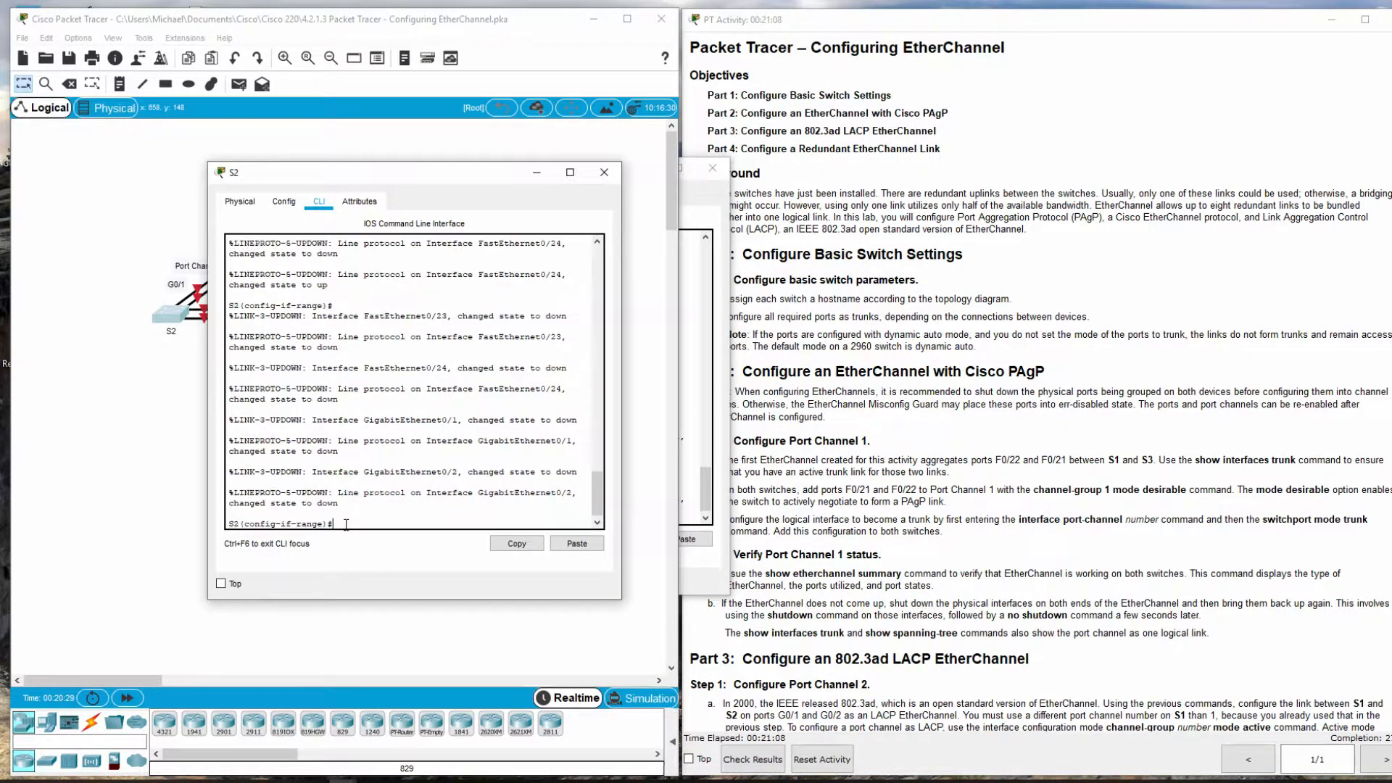
{"action": "type", "text": "shut"}
{"action": "key", "text": "Return"}
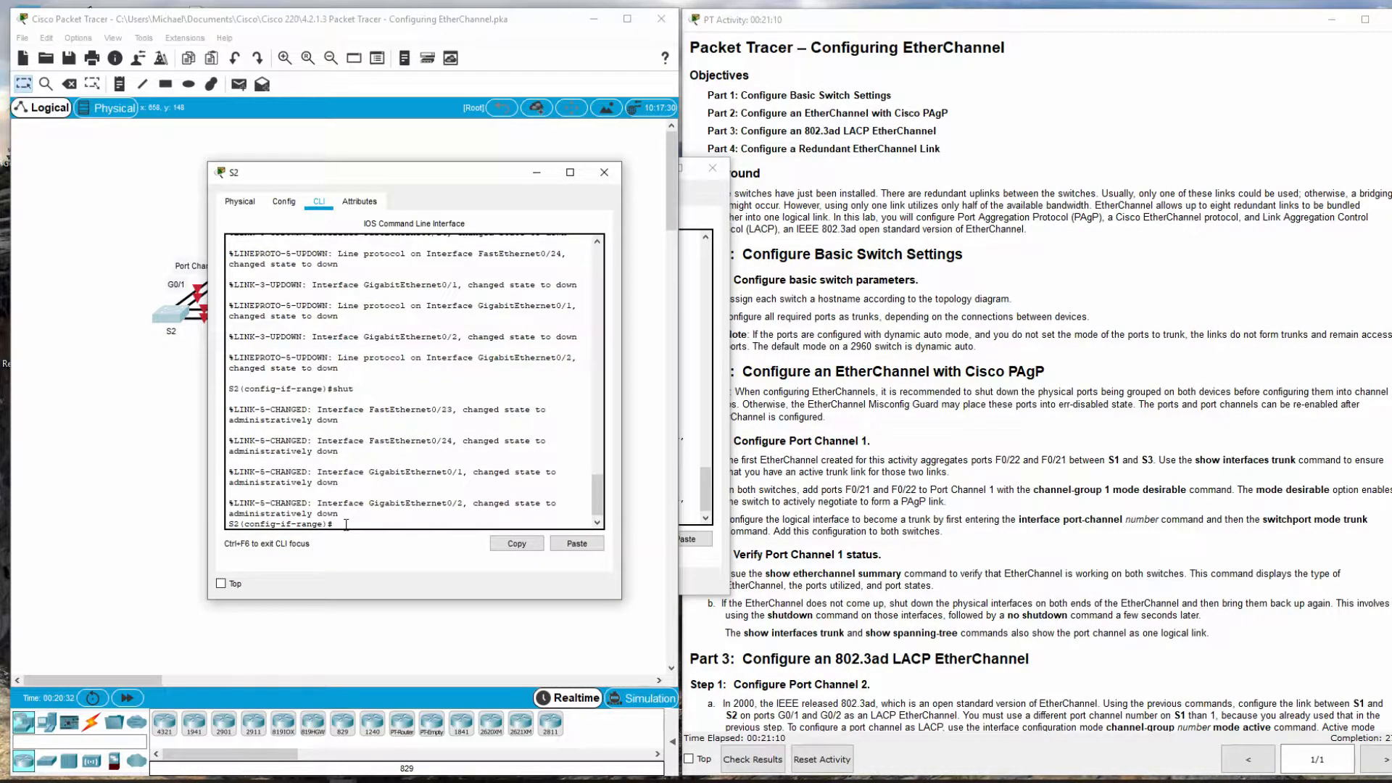
{"action": "left_click", "coordinate": [604, 172]}
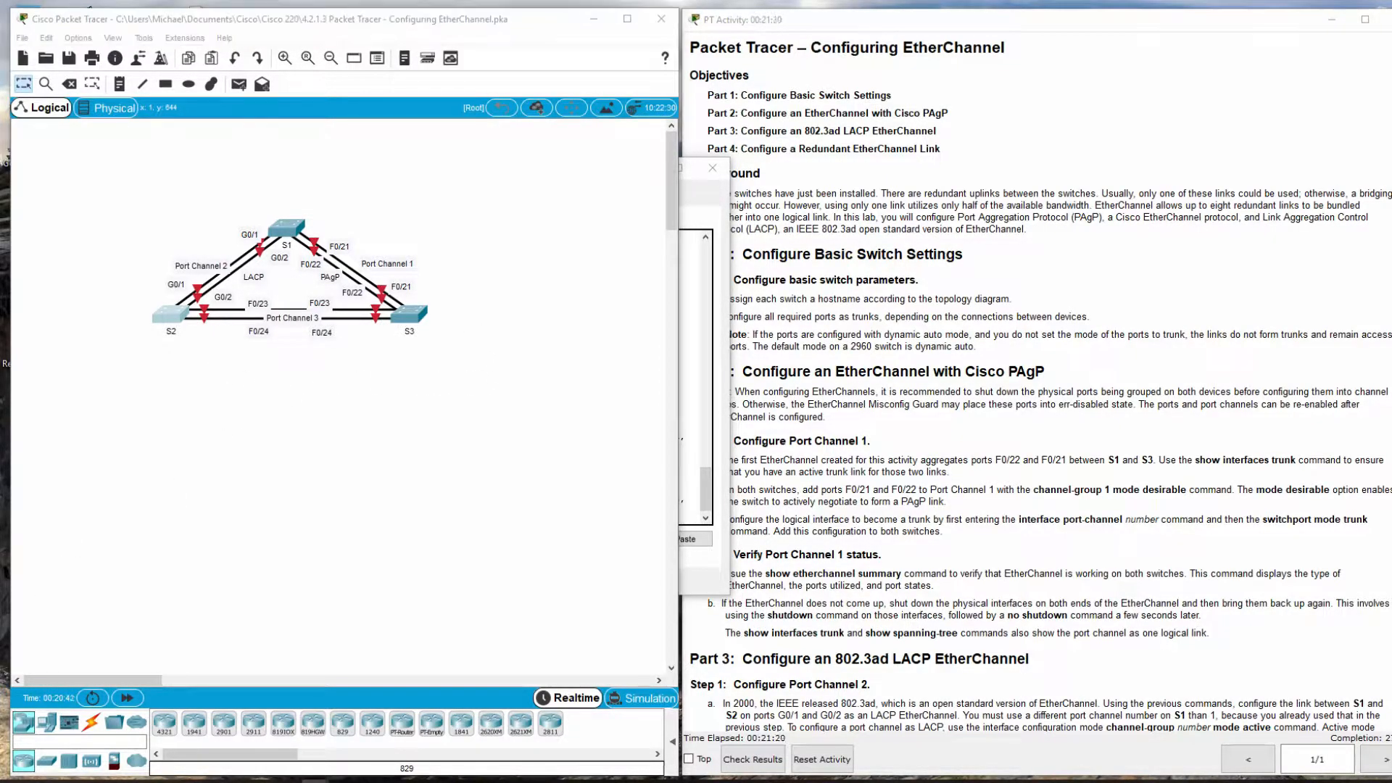
- On S1, add interface range f0/21-22 to channel group 1 in desirable mode
{"action": "left_click", "coordinate": [289, 231]}
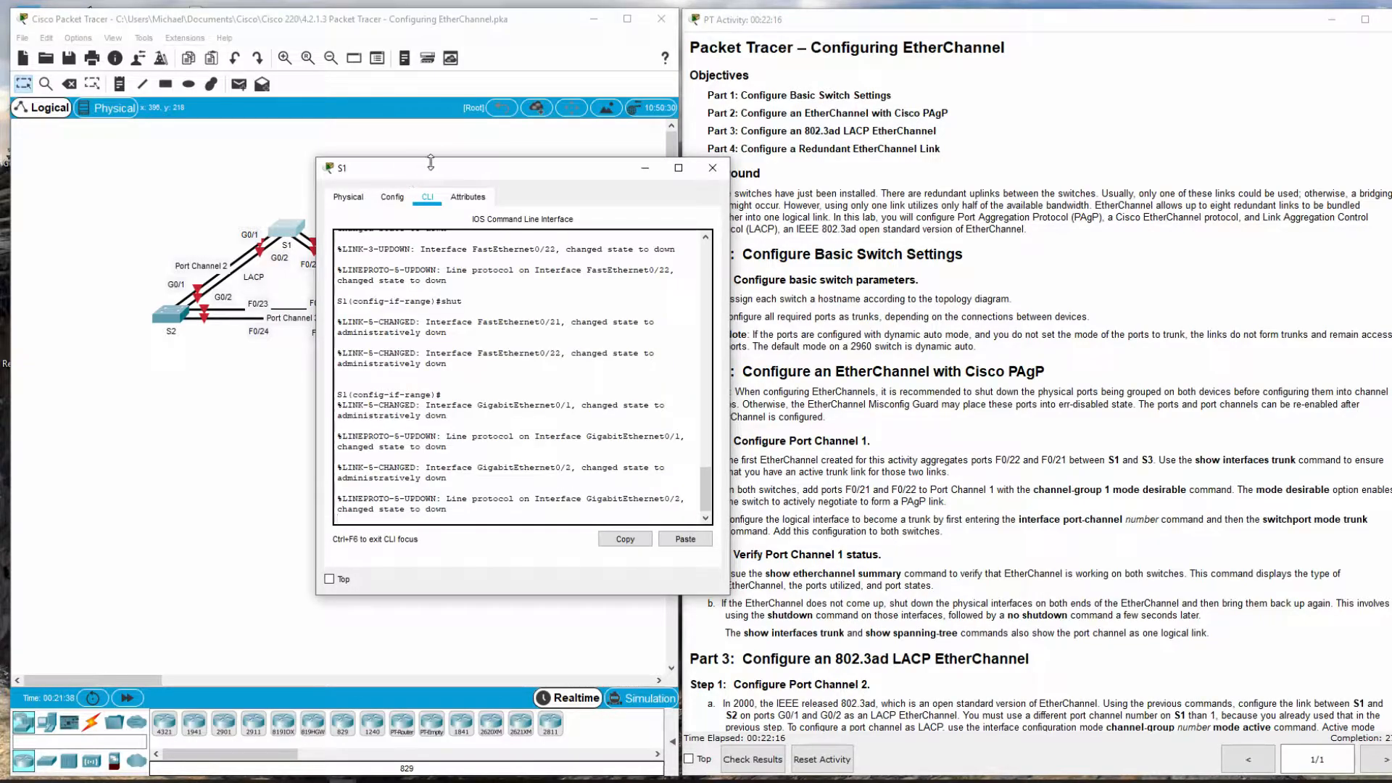
{"action": "left_click_drag", "start_coordinate": [430, 162], "coordinate": [253, 167]}
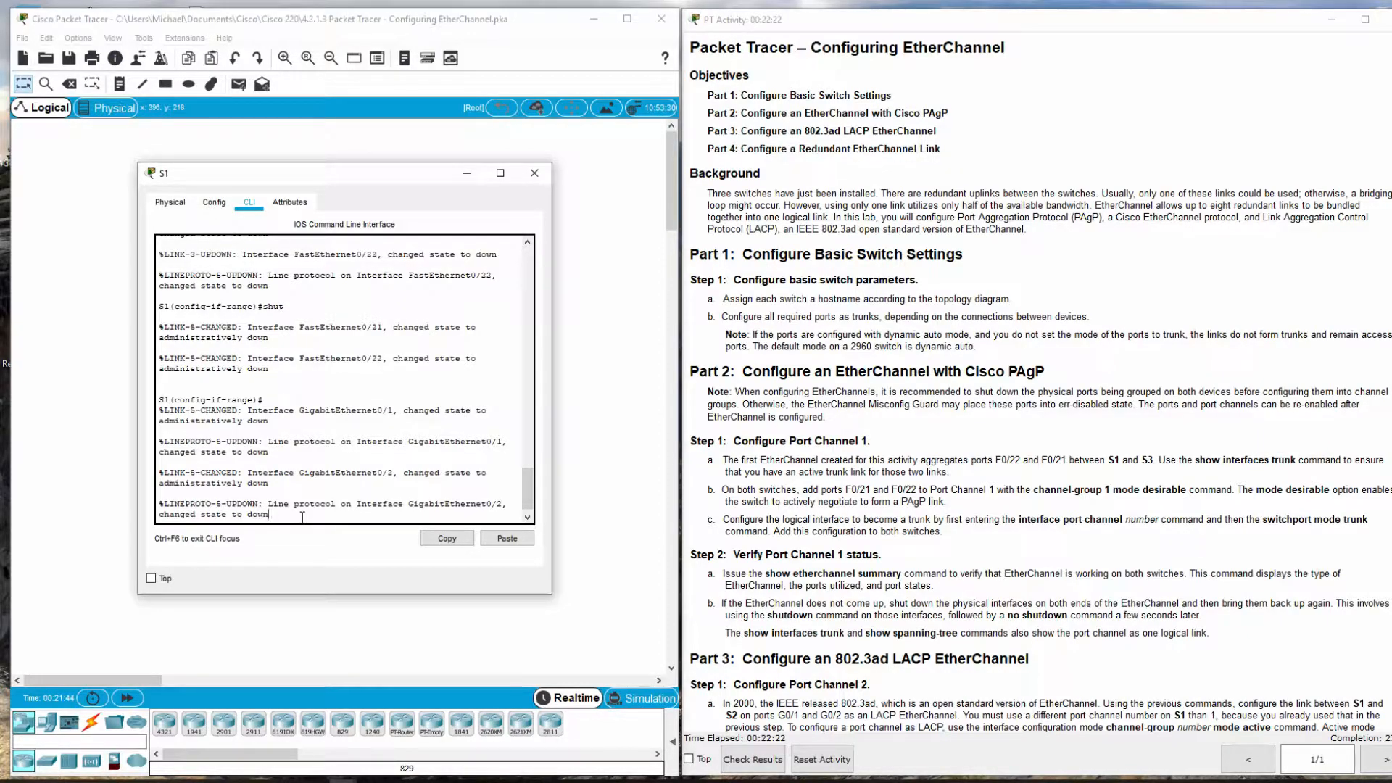
{"action": "key", "text": "Return"}
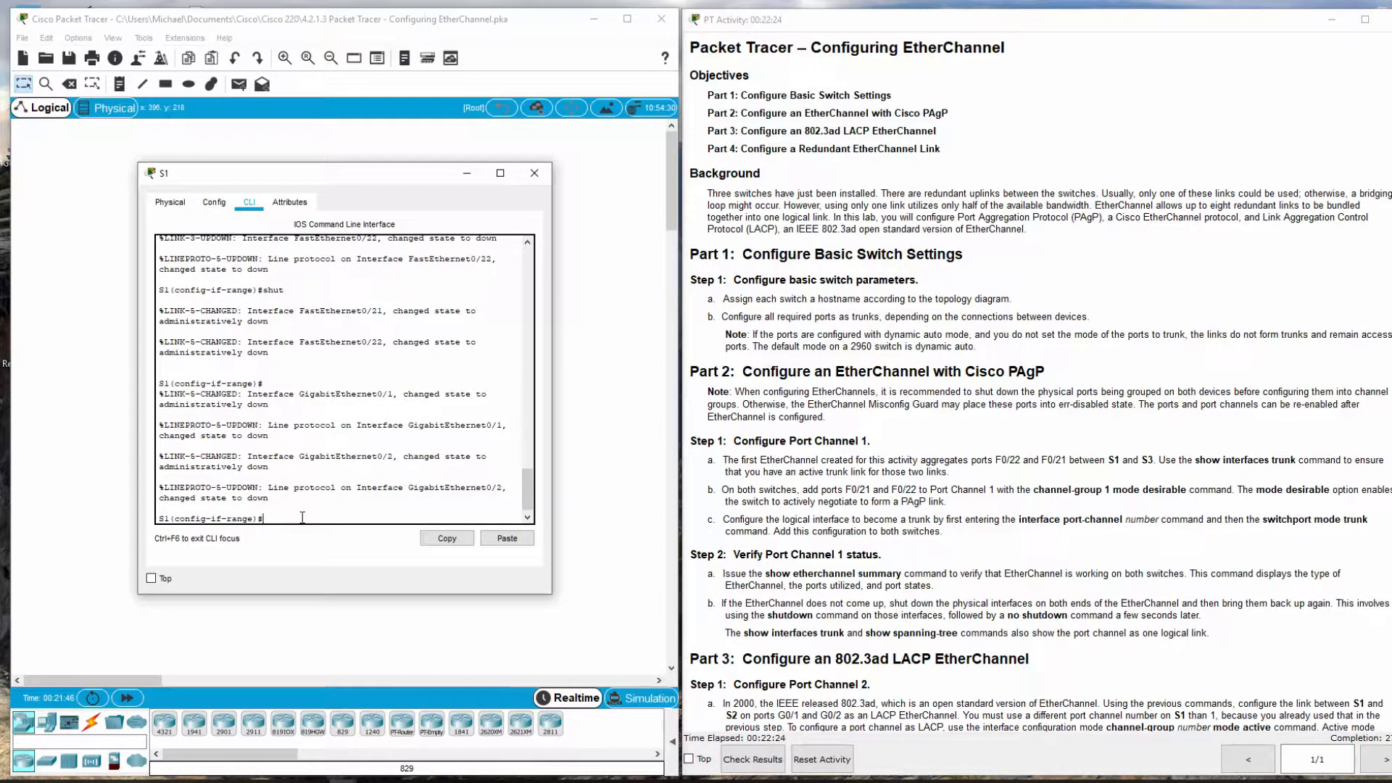
{"action": "type", "text": "int range f0/21-22"}
{"action": "key", "text": "Return"}
{"action": "type", "text": "channel-group"}
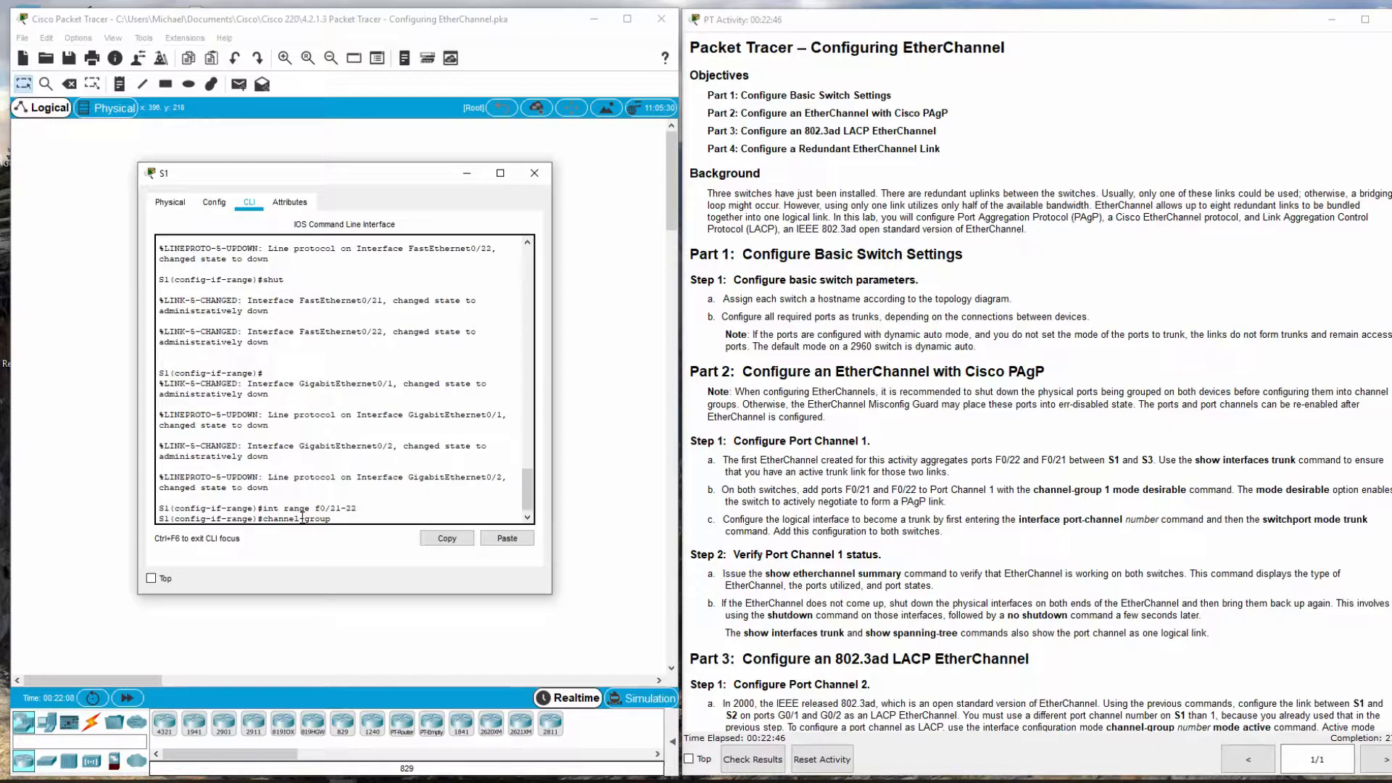
{"action": "type", "text": "1 mode desirable"}
{"action": "key", "text": "Return"}
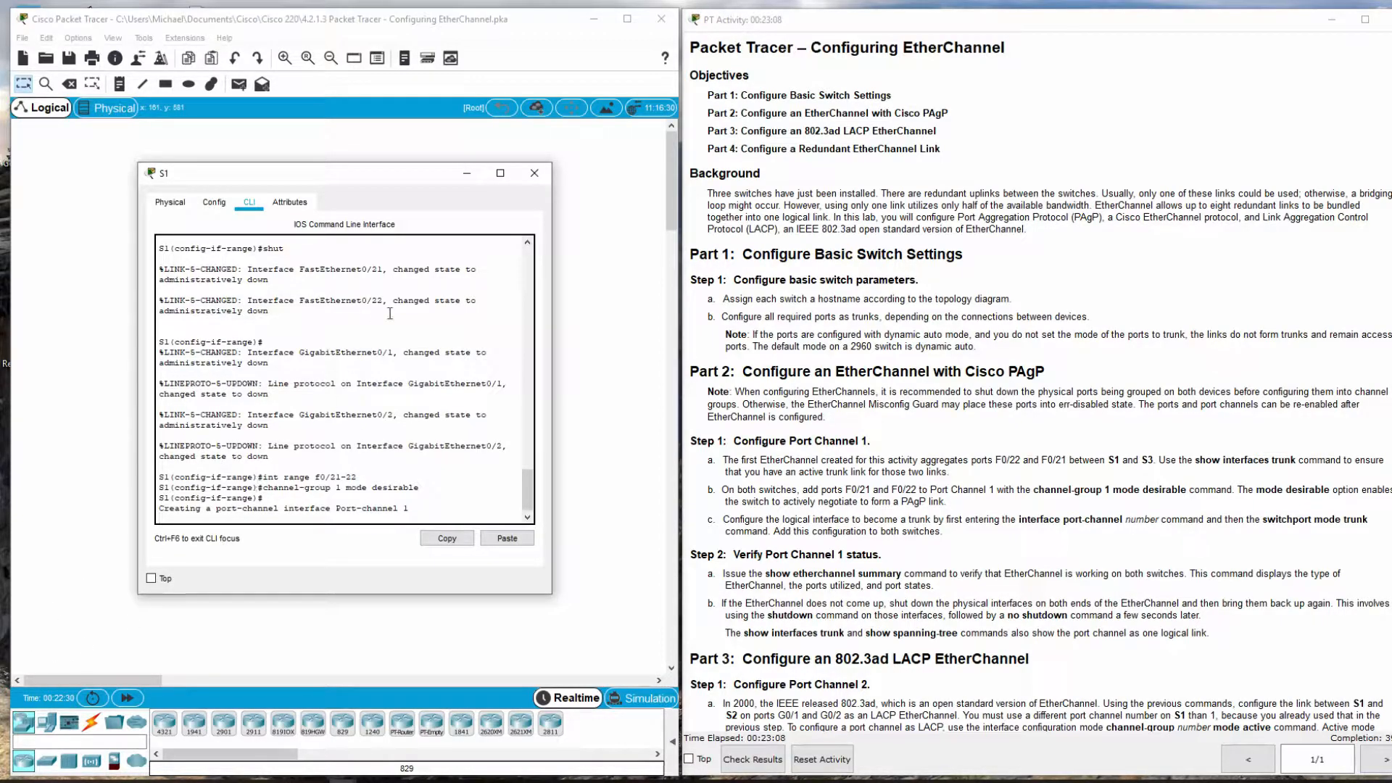
{"action": "left_click", "coordinate": [411, 149]}
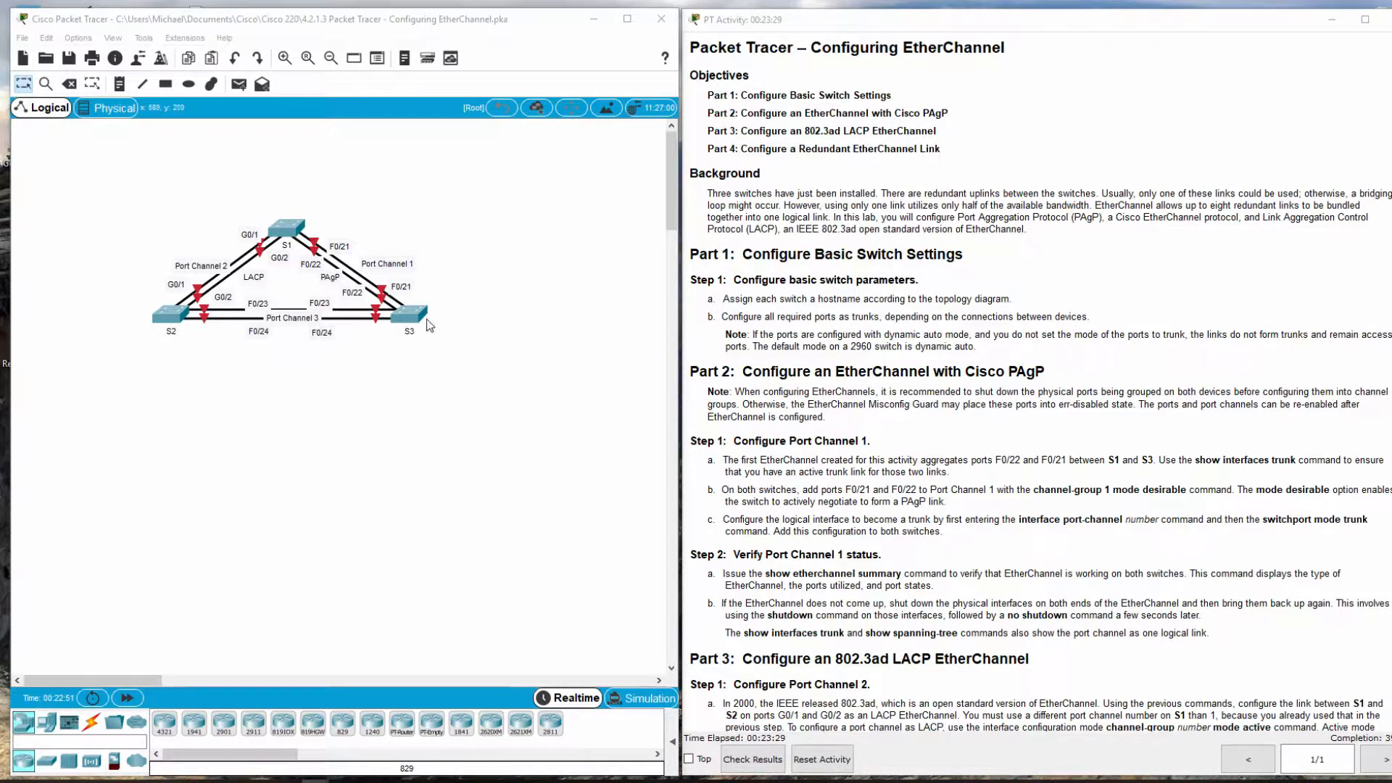
- On S3, add interface range f0/21-22 to channel group 1 in desirable mode
{"action": "left_click", "coordinate": [412, 314]}
{"action": "left_click_drag", "start_coordinate": [346, 305], "coordinate": [302, 169]}
{"action": "key", "text": "Return"}
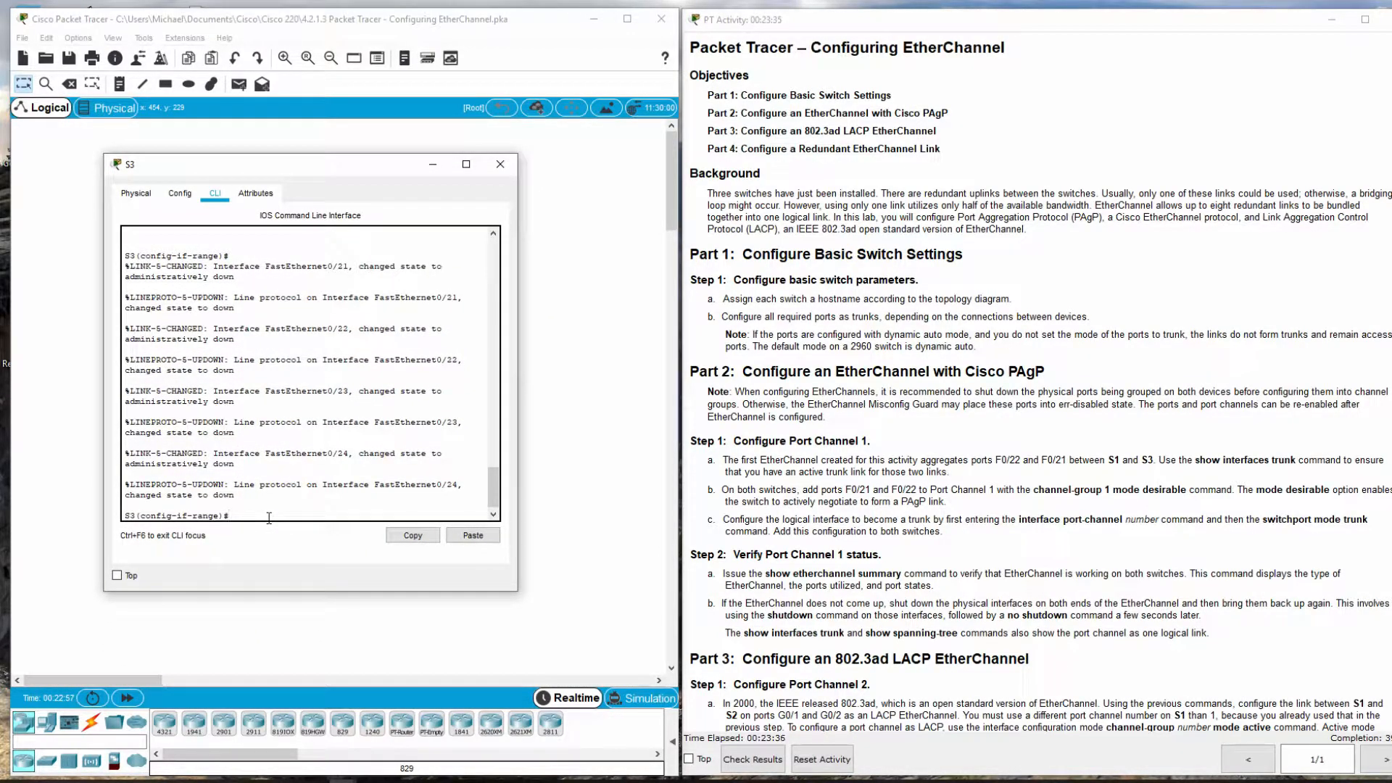
{"action": "type", "text": "int range f0/21-22"}
{"action": "key", "text": "Return"}
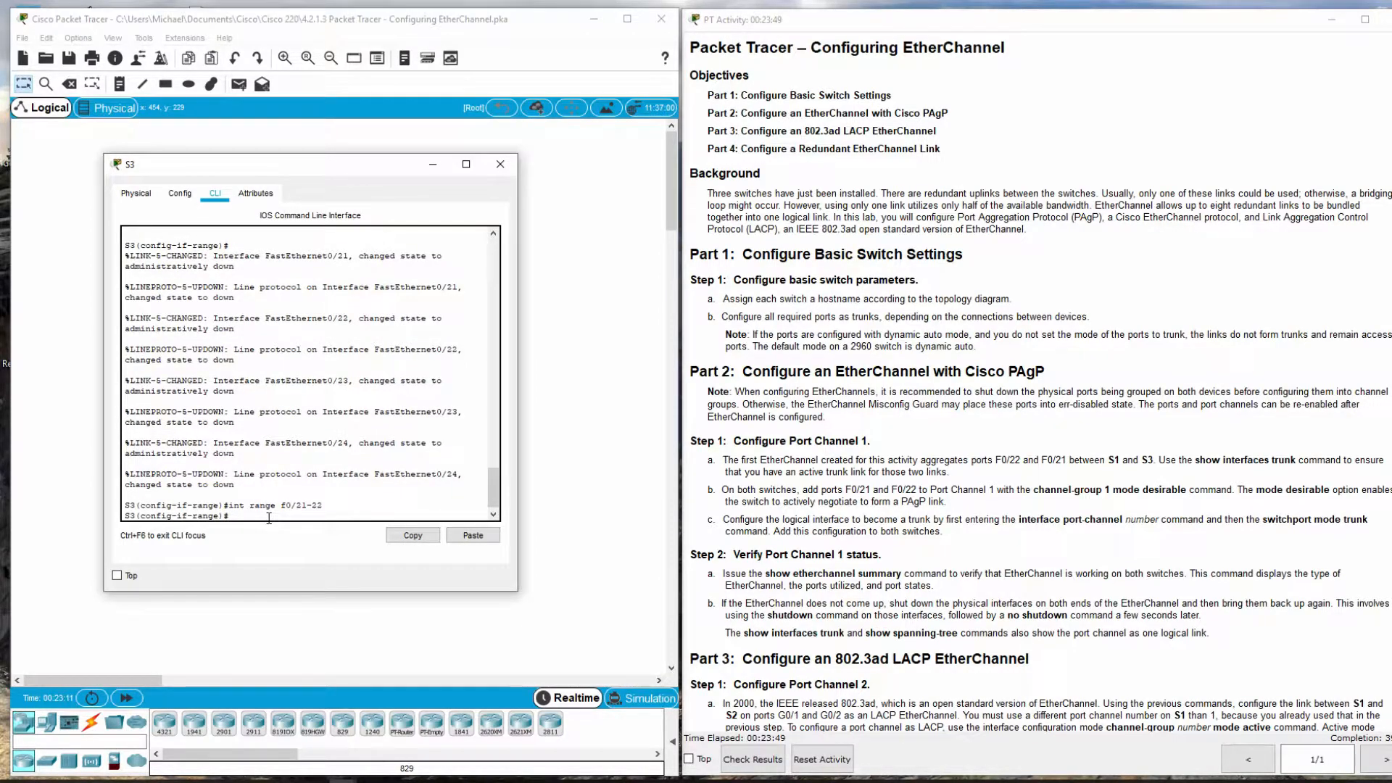
{"action": "type", "text": "chann"}
{"action": "type", "text": "el"}
{"action": "type", "text": "-gr"}
{"action": "type", "text": "oup"}
{"action": "type", "text": " 1 mode "}
{"action": "type", "text": "s"}
{"action": "type", "text": "esirt"}
{"action": "type", "text": "bl"}
{"action": "key", "text": "Return"}
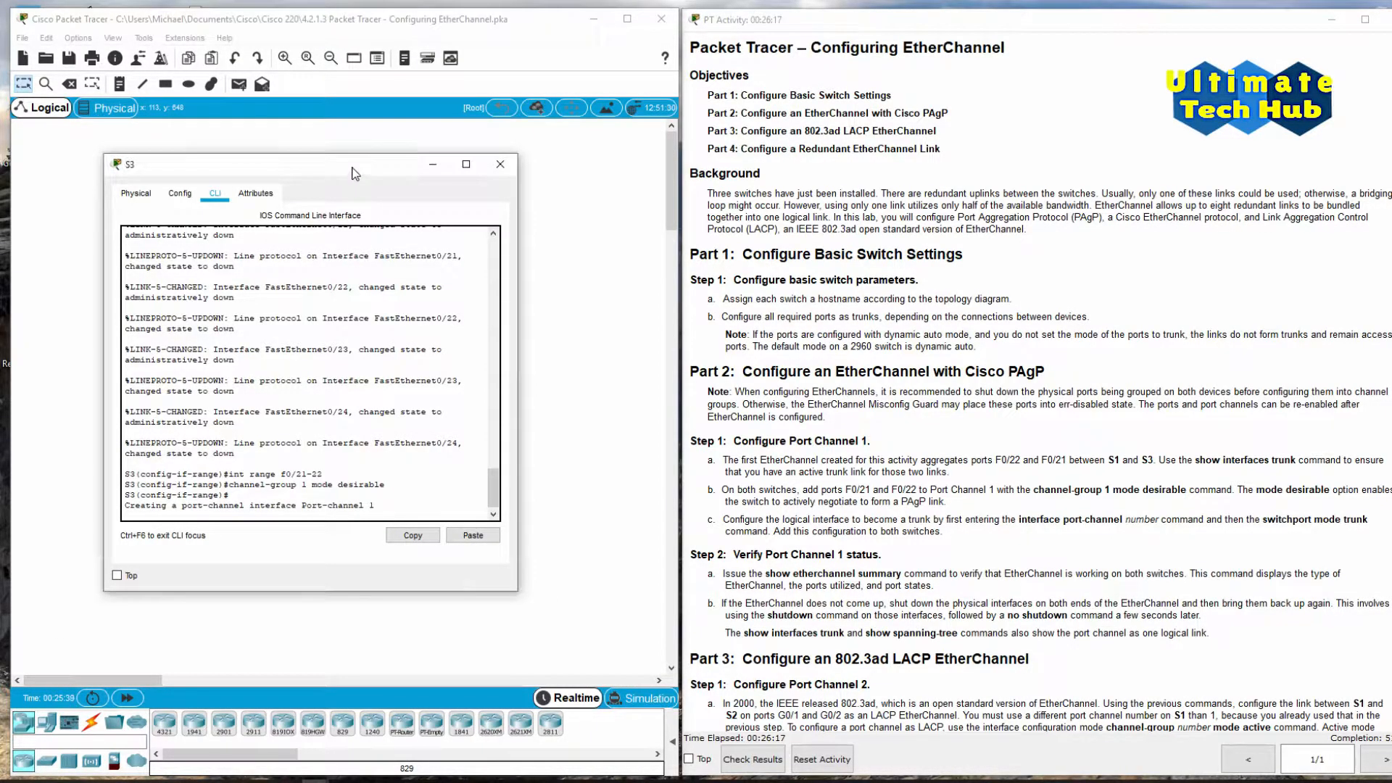
- Return to S1's command line and exit interface range mode to global configuration mode
{"action": "left_click_drag", "start_coordinate": [353, 167], "coordinate": [370, 287]}
{"action": "left_click", "coordinate": [294, 229]}
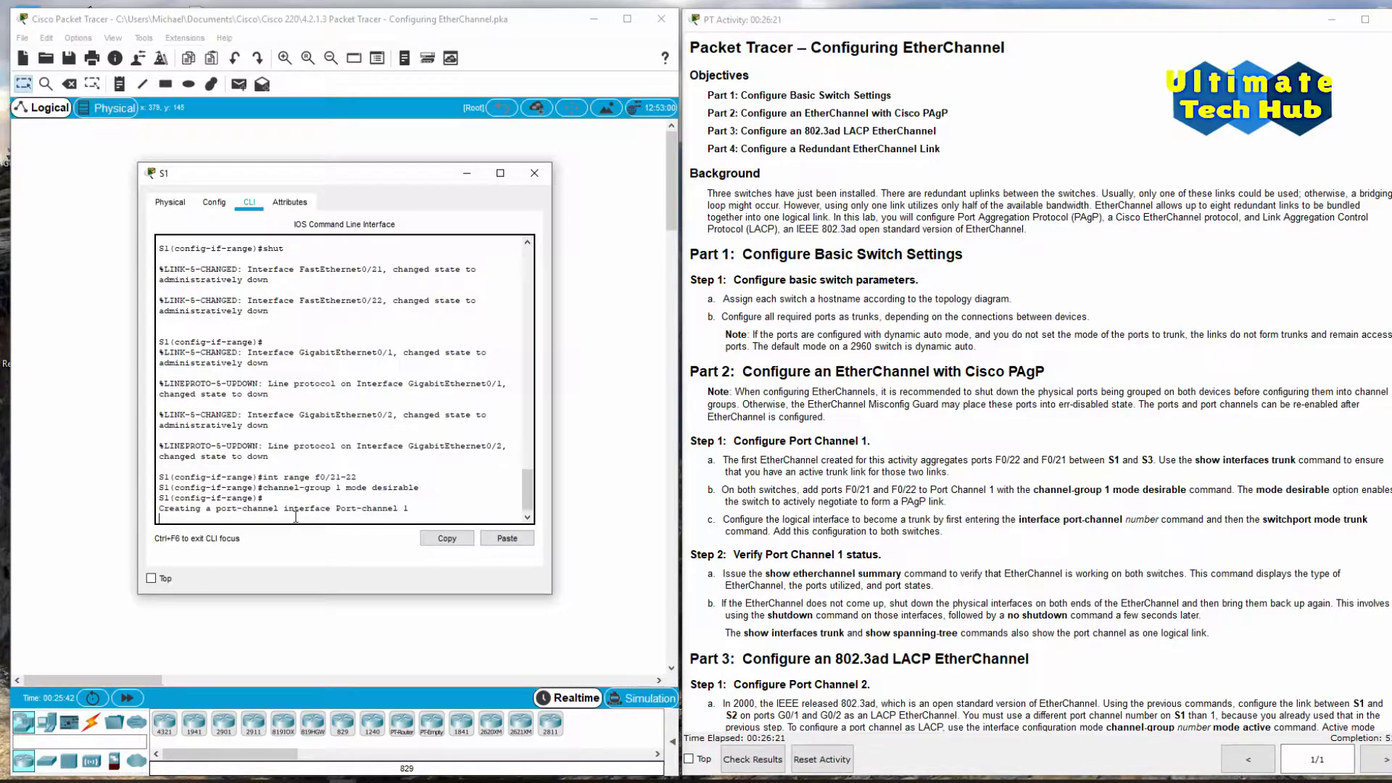
{"action": "key", "text": "Return"}
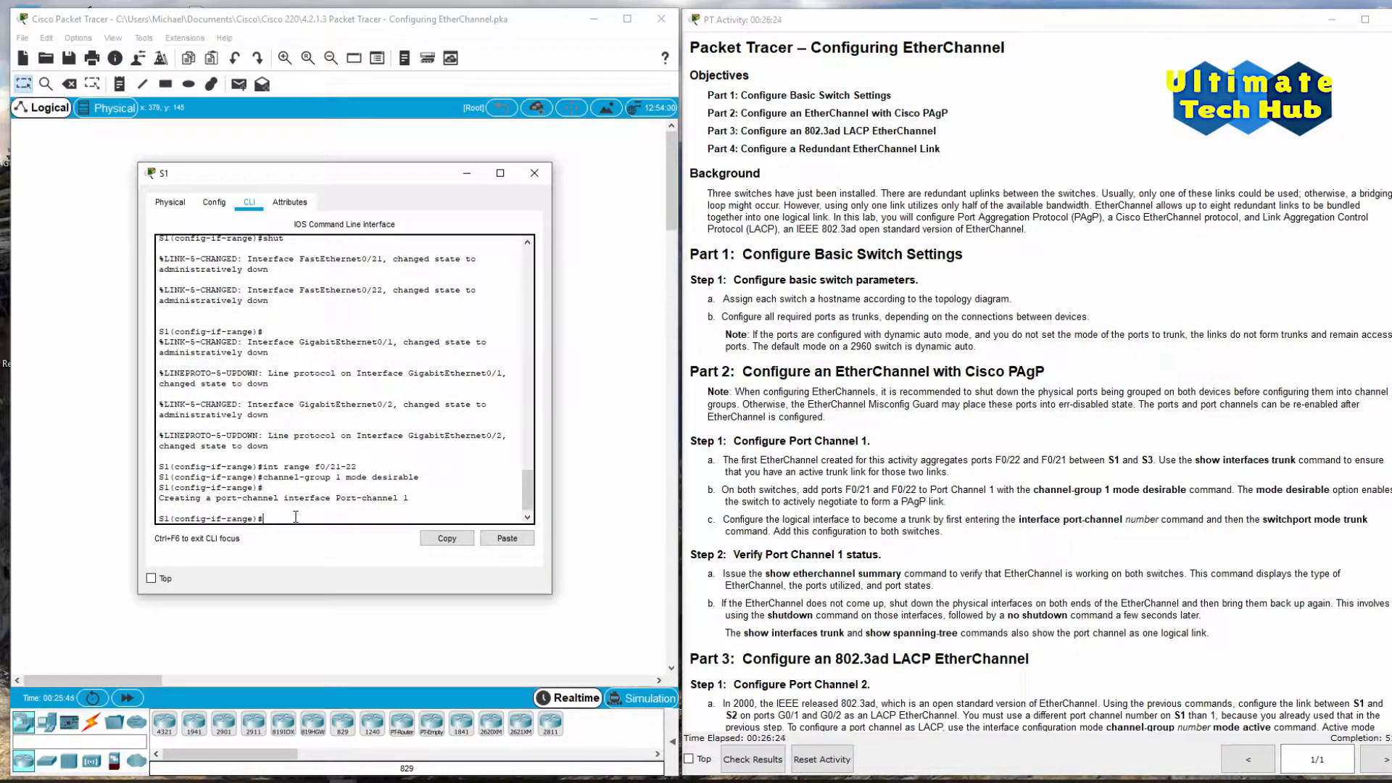
{"action": "type", "text": "rxit"}
{"action": "key", "text": "Return"}
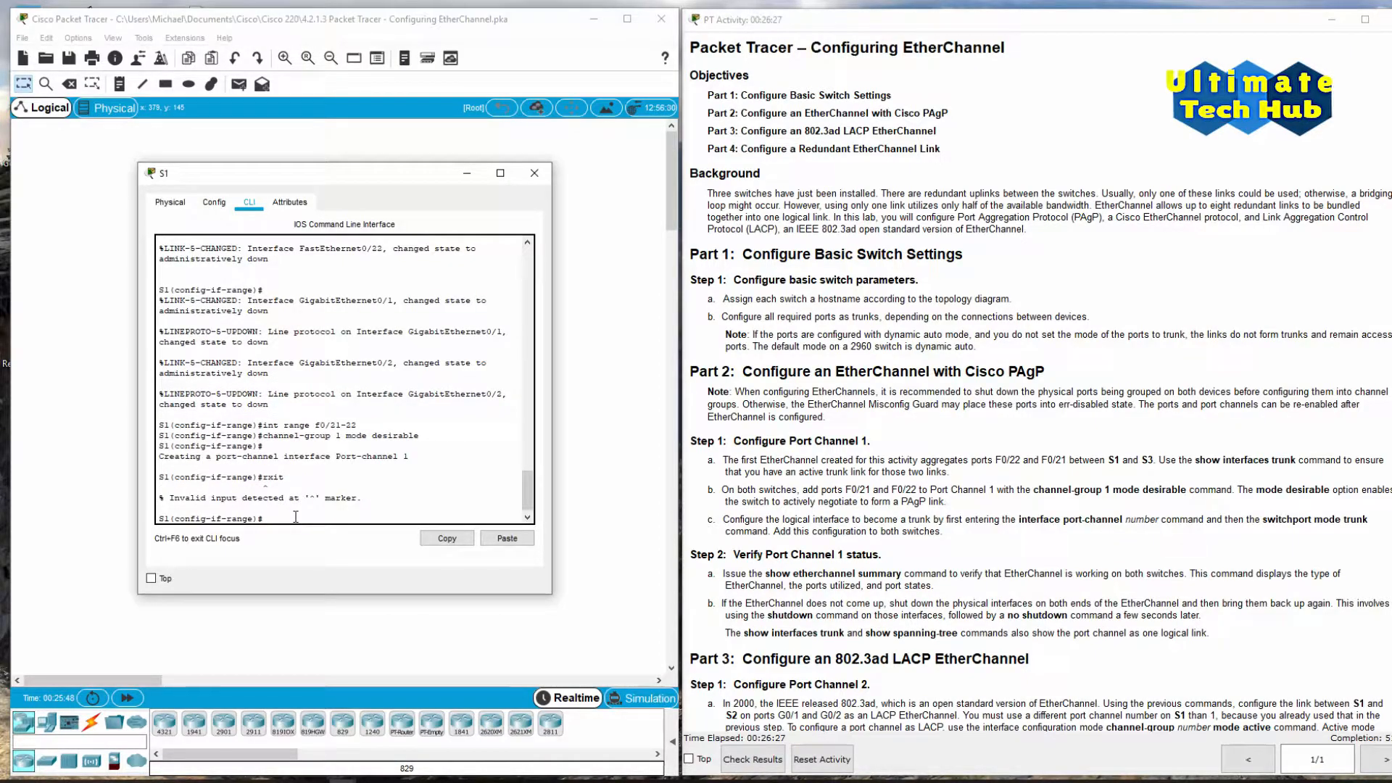
{"action": "type", "text": "r"}
{"action": "key", "text": "BackSpace"}
{"action": "type", "text": "exit"}
{"action": "key", "text": "Return"}
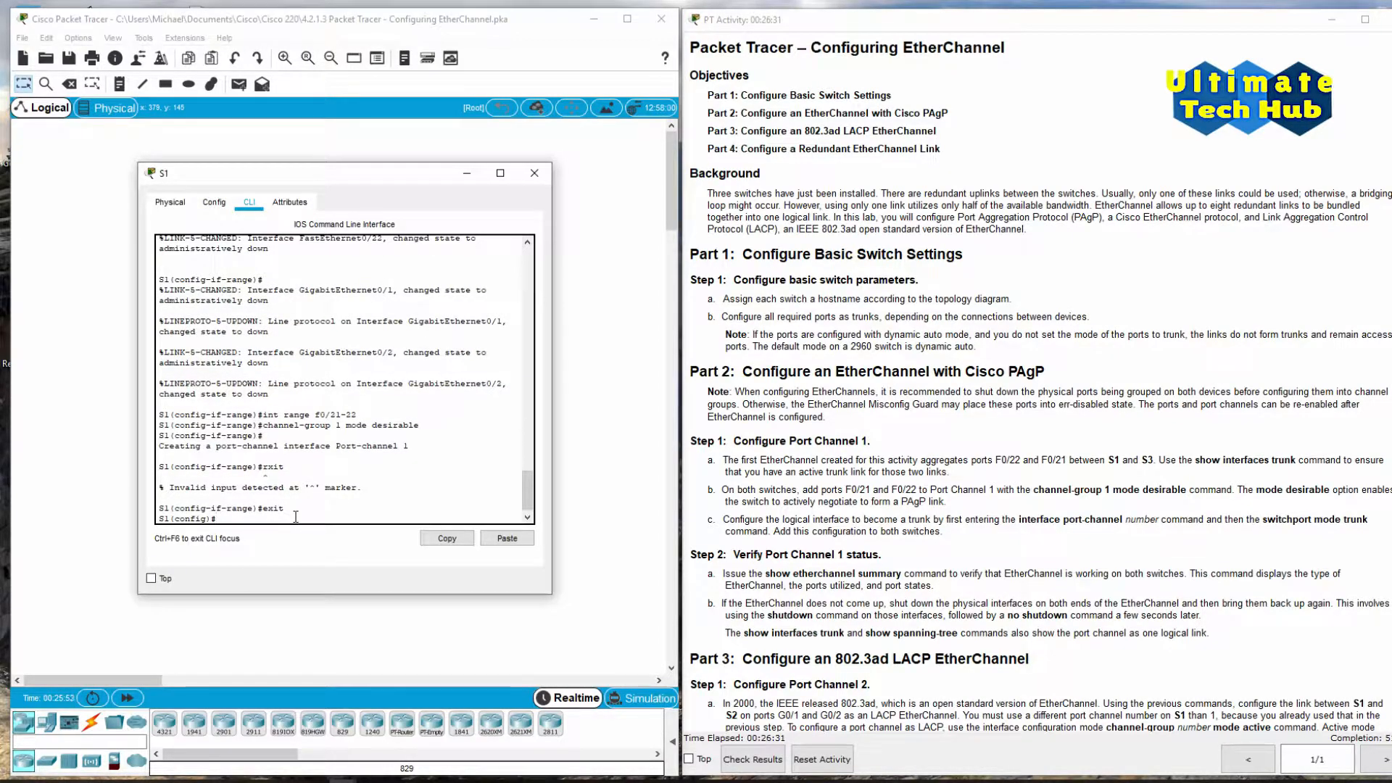
- Set S1's logical interface port-channel 1 to trunk mode, and close the switch's window
{"action": "type", "text": "int port-channel 1"}
{"action": "key", "text": "Return"}
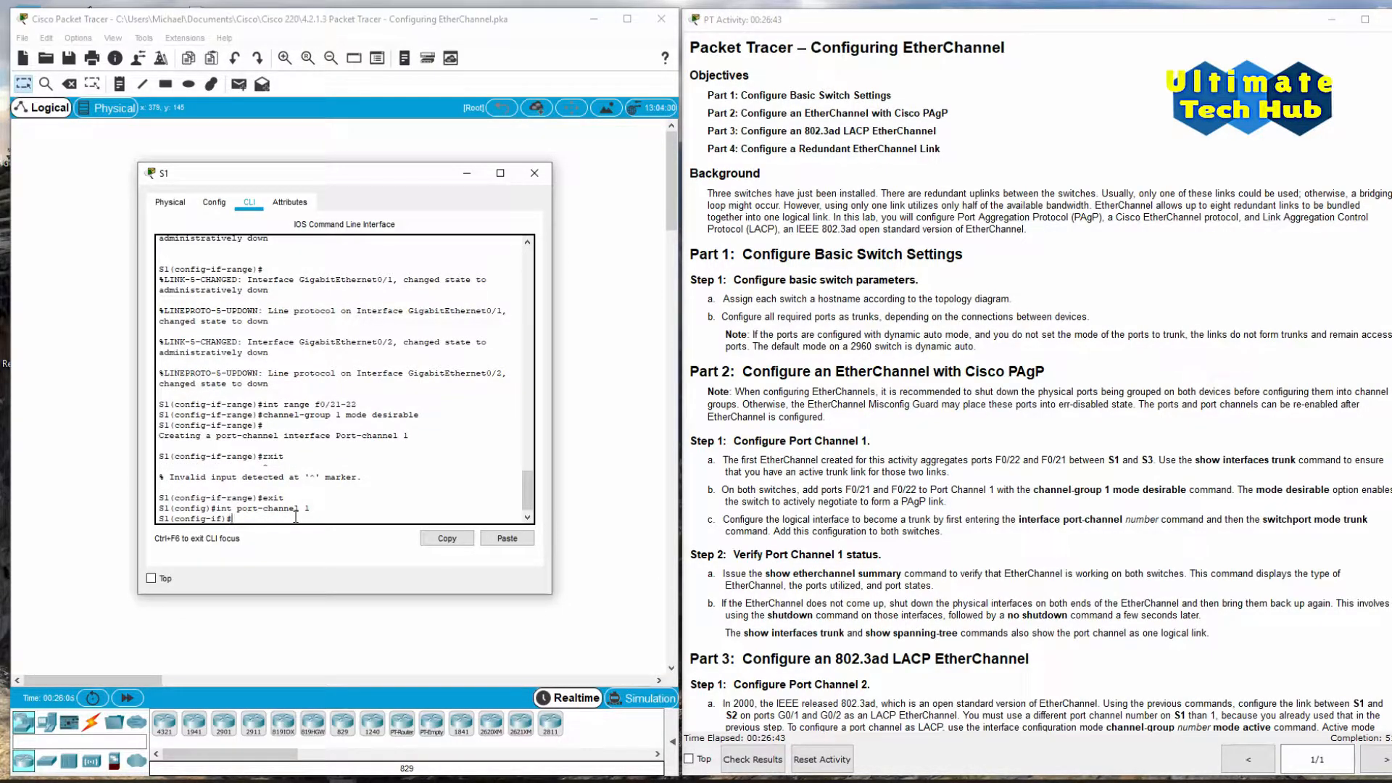
{"action": "type", "text": "switchport mode trunk"}
{"action": "key", "text": "Return"}
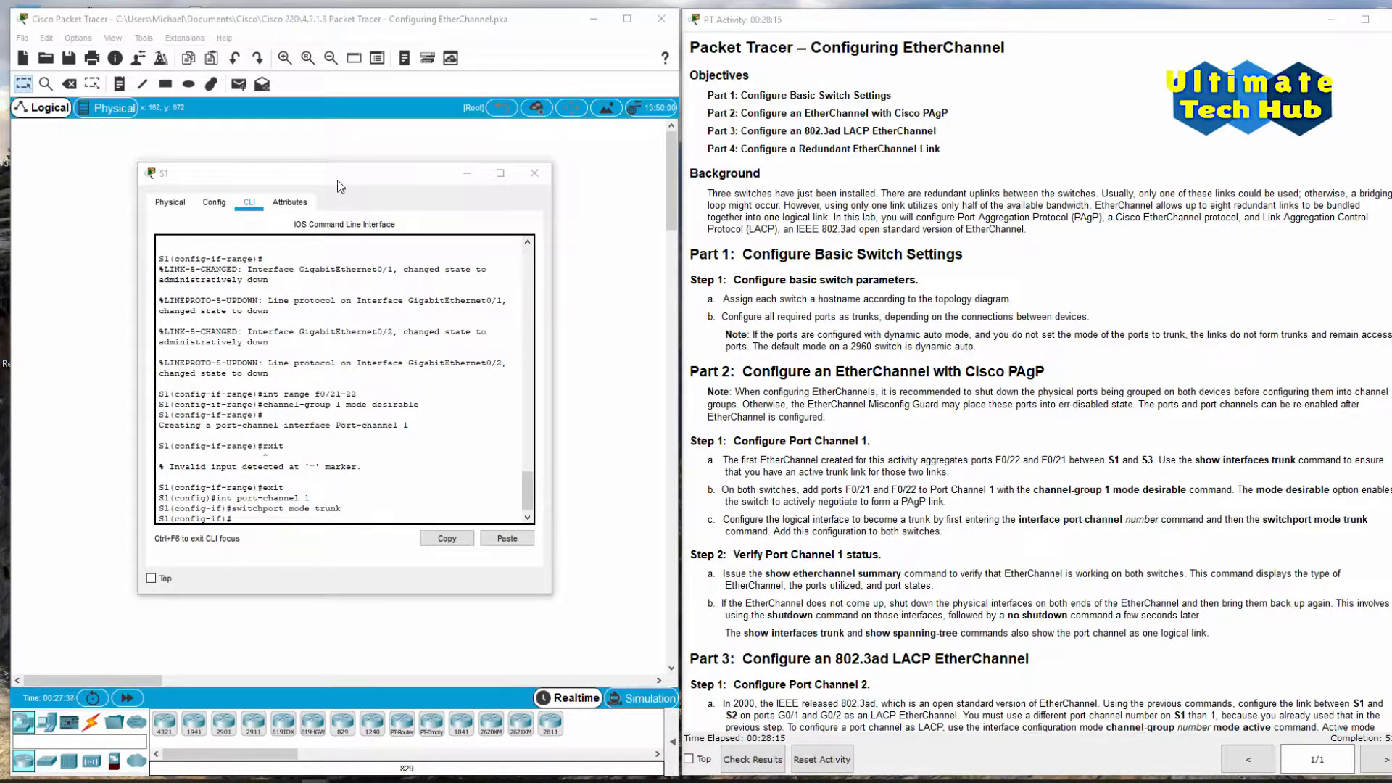
{"action": "left_click_drag", "start_coordinate": [337, 180], "coordinate": [329, 221]}
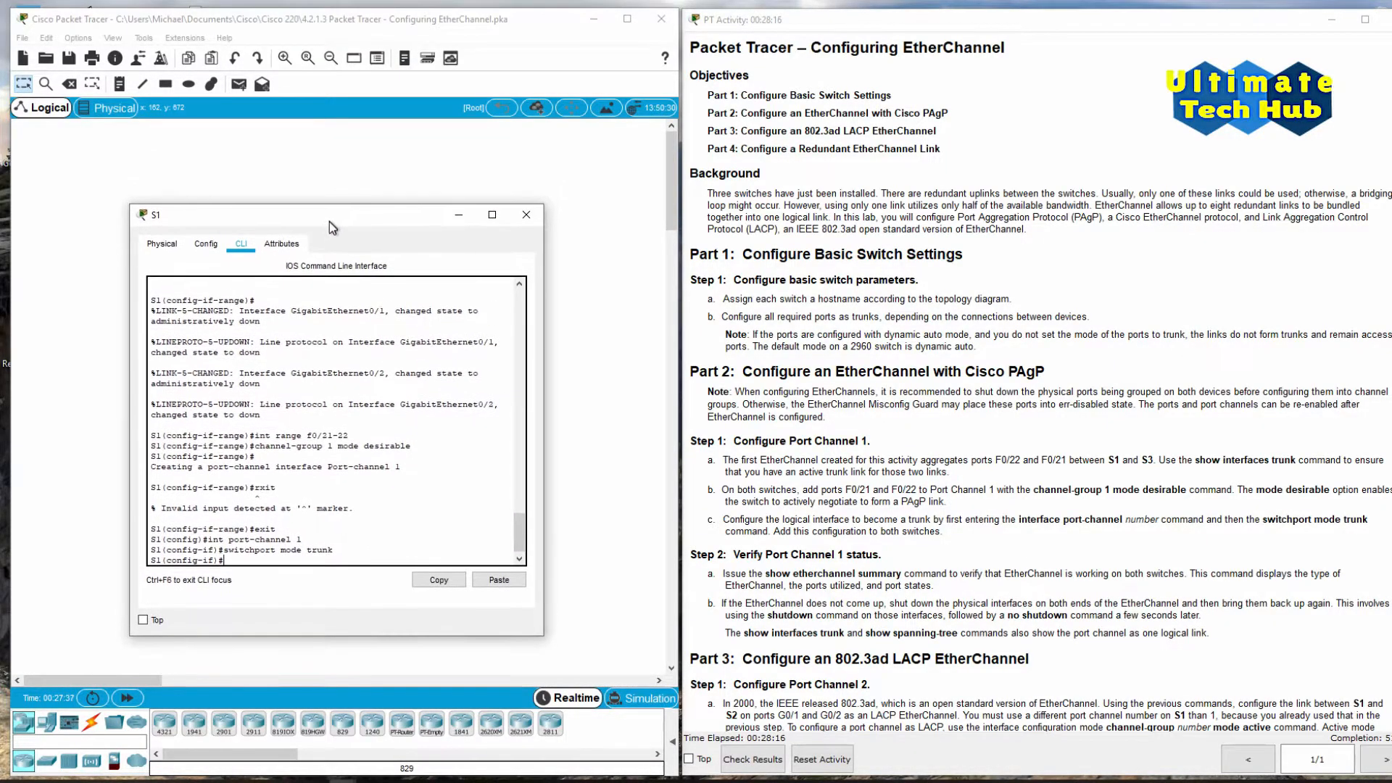
{"action": "left_click", "coordinate": [526, 214]}
- Set S3's logical interface port-channel 1 to trunk mode from its command line
{"action": "left_click", "coordinate": [417, 321]}
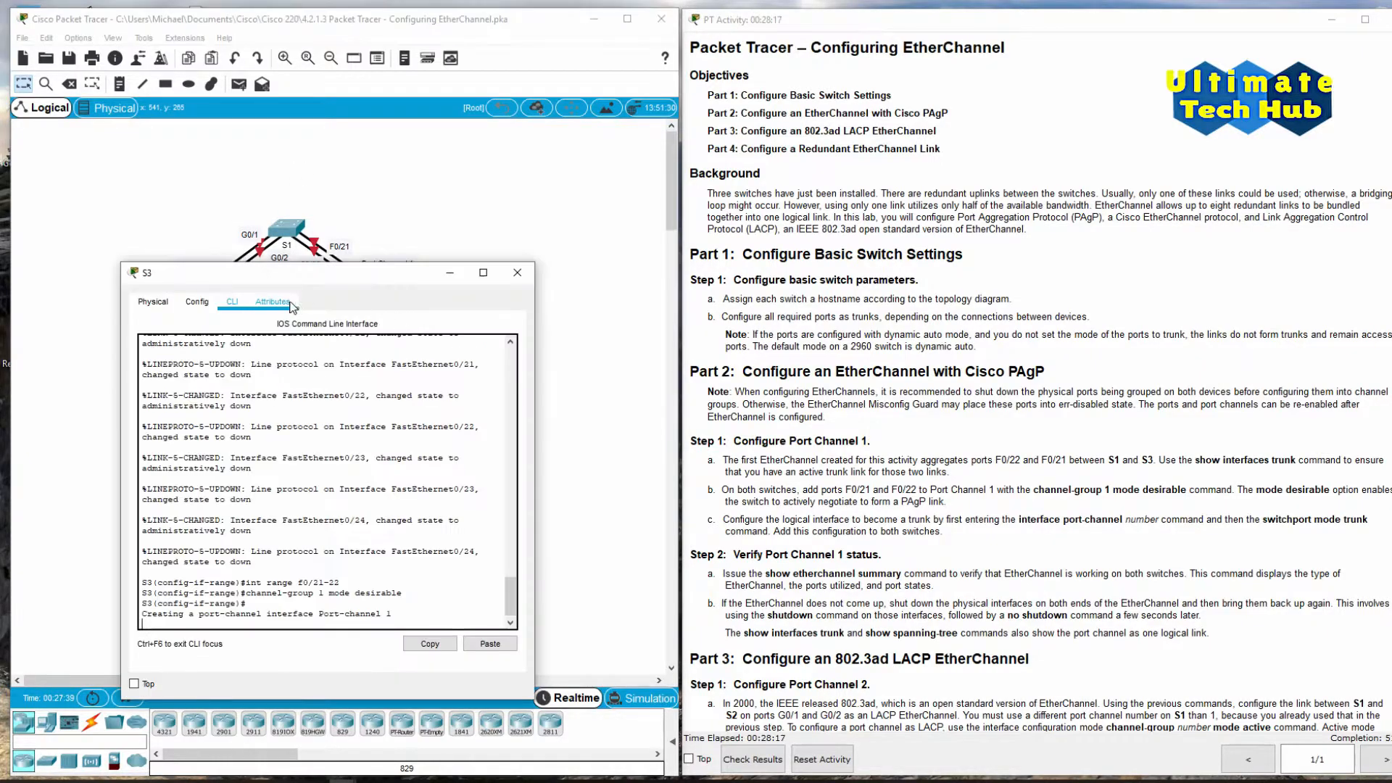
{"action": "key", "text": "Return"}
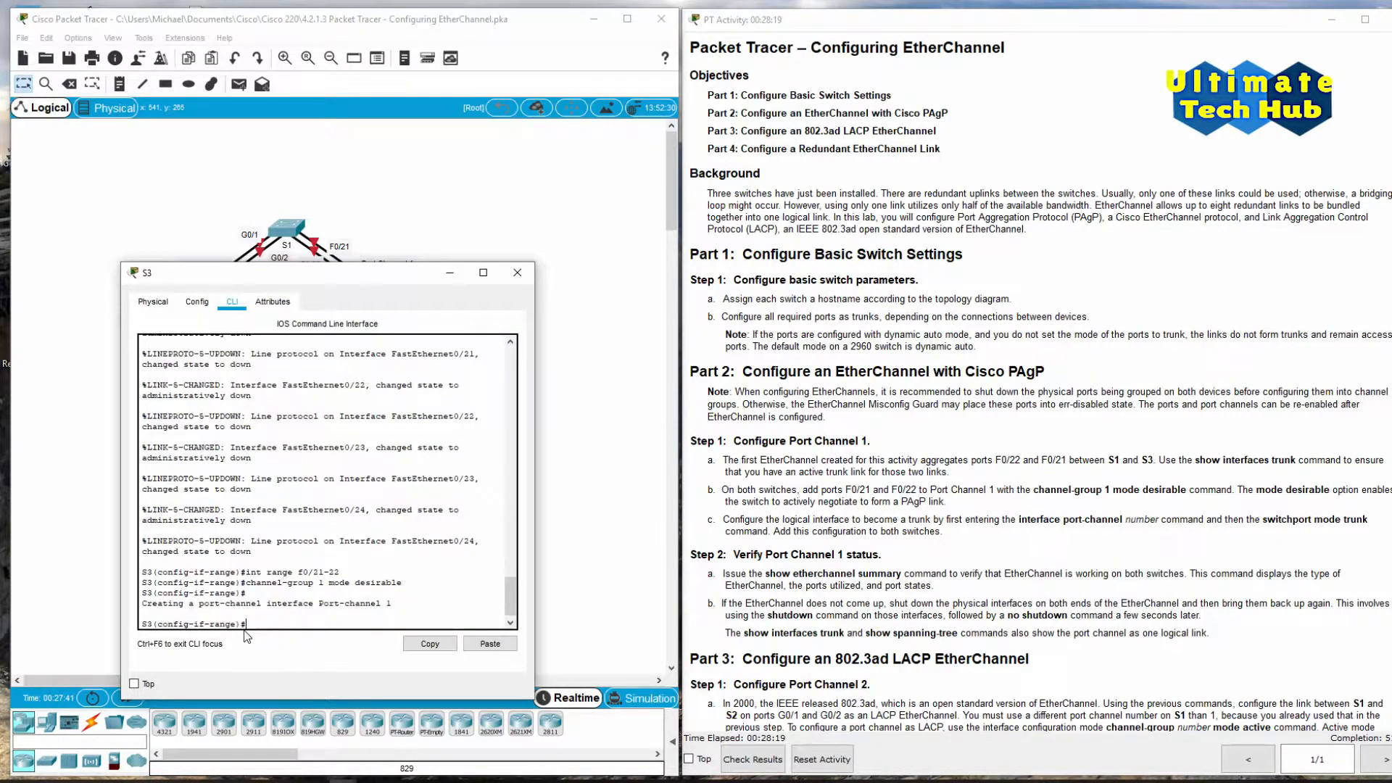
{"action": "type", "text": "int port-channel 1"}
{"action": "key", "text": "Return"}
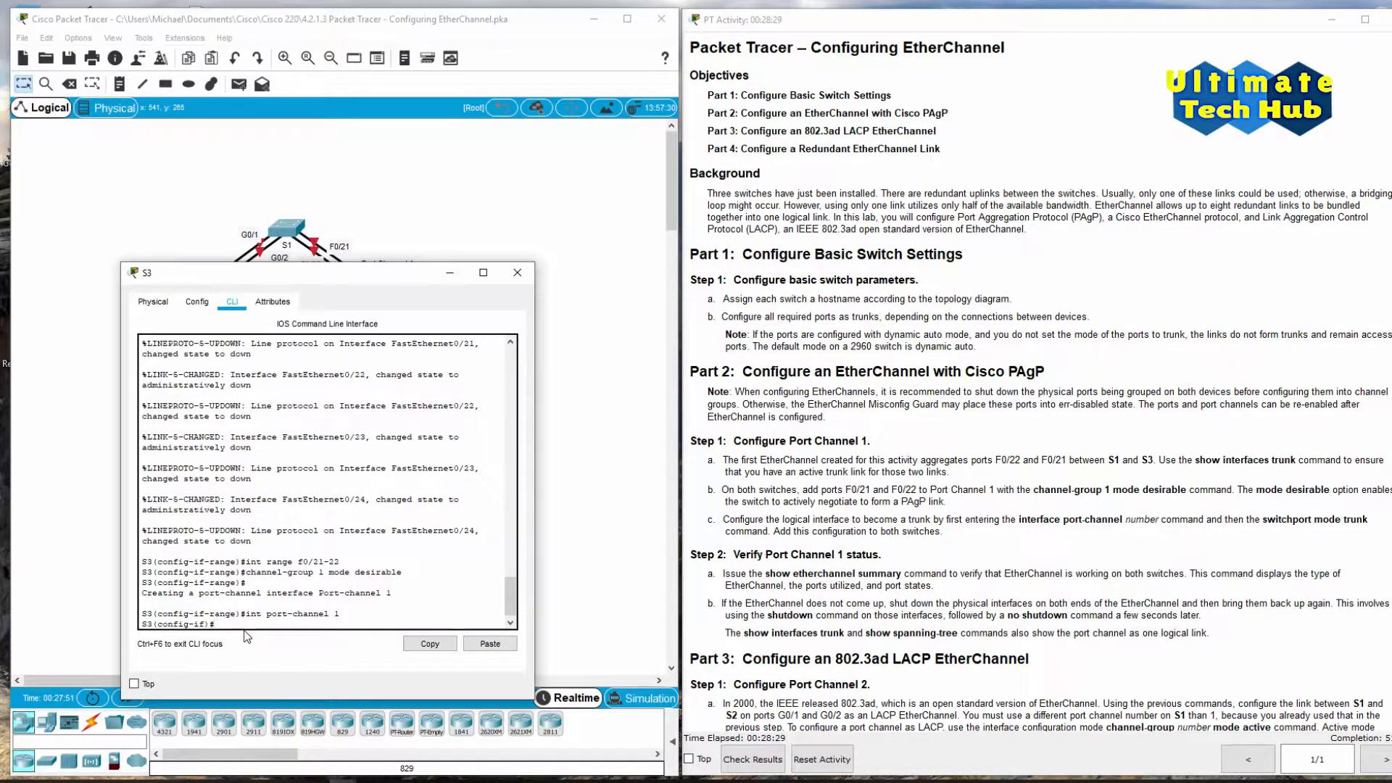
{"action": "type", "text": "switchport mode trunk"}
{"action": "key", "text": "Return"}
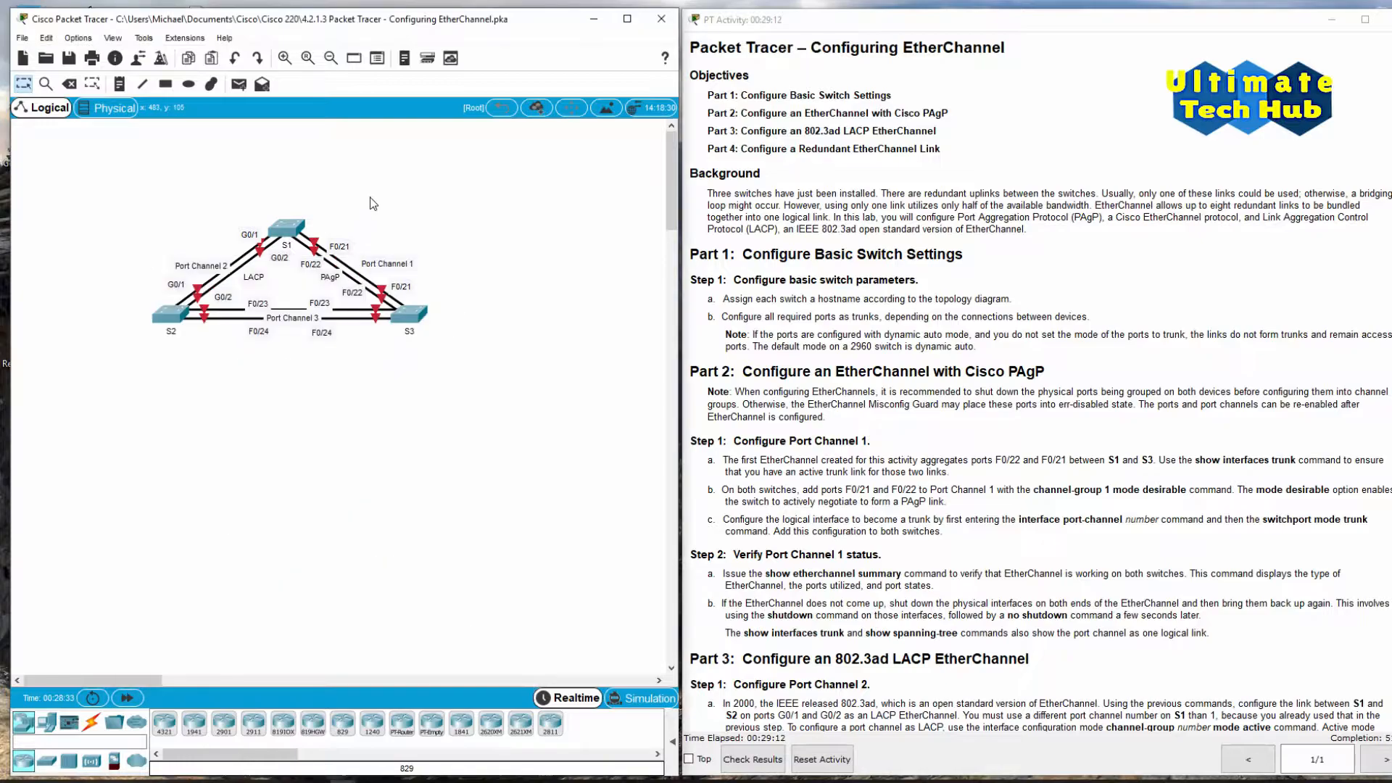
- Re-enable S1's interface range f0/21-22 with the no shut command
{"action": "left_click", "coordinate": [287, 229]}
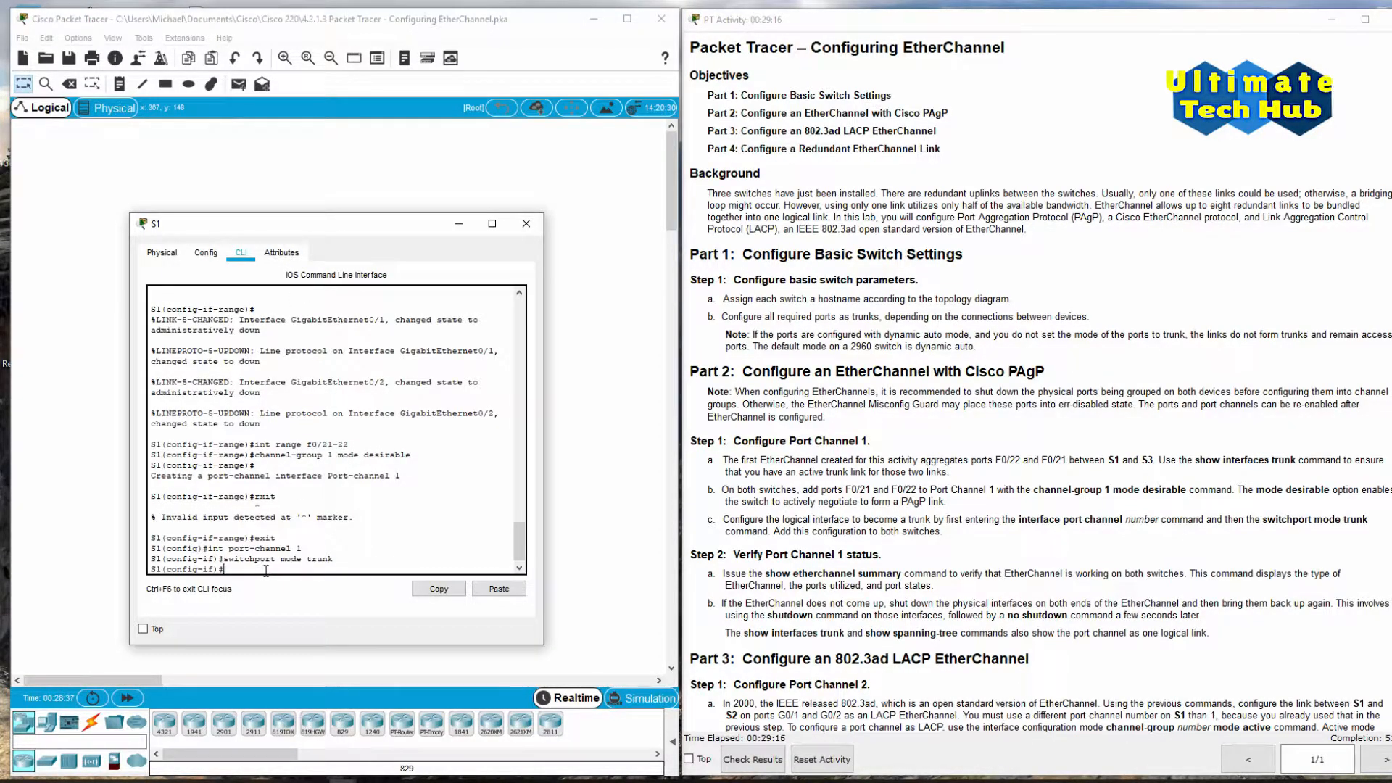
{"action": "type", "text": "int range f0/21-22"}
{"action": "key", "text": "Return"}
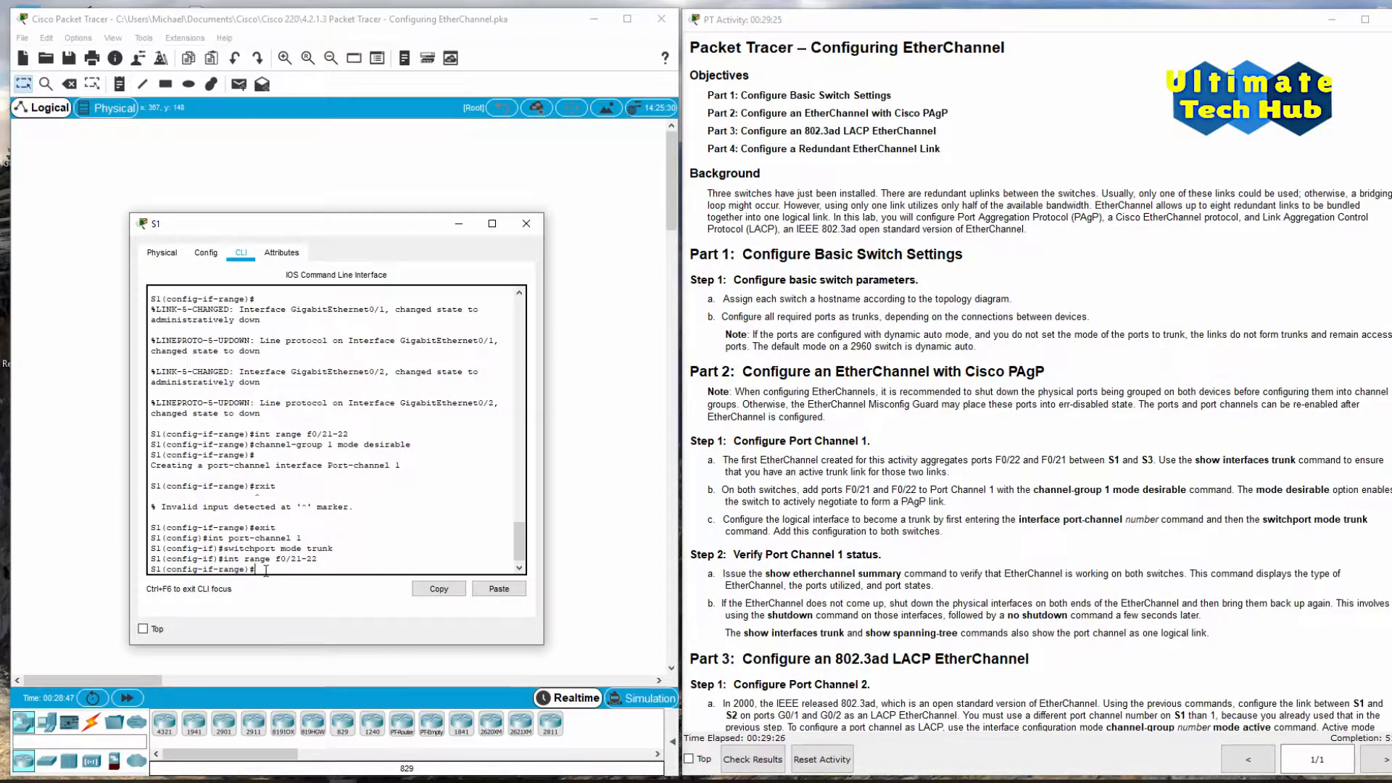
{"action": "type", "text": "no shut"}
{"action": "key", "text": "Return"}
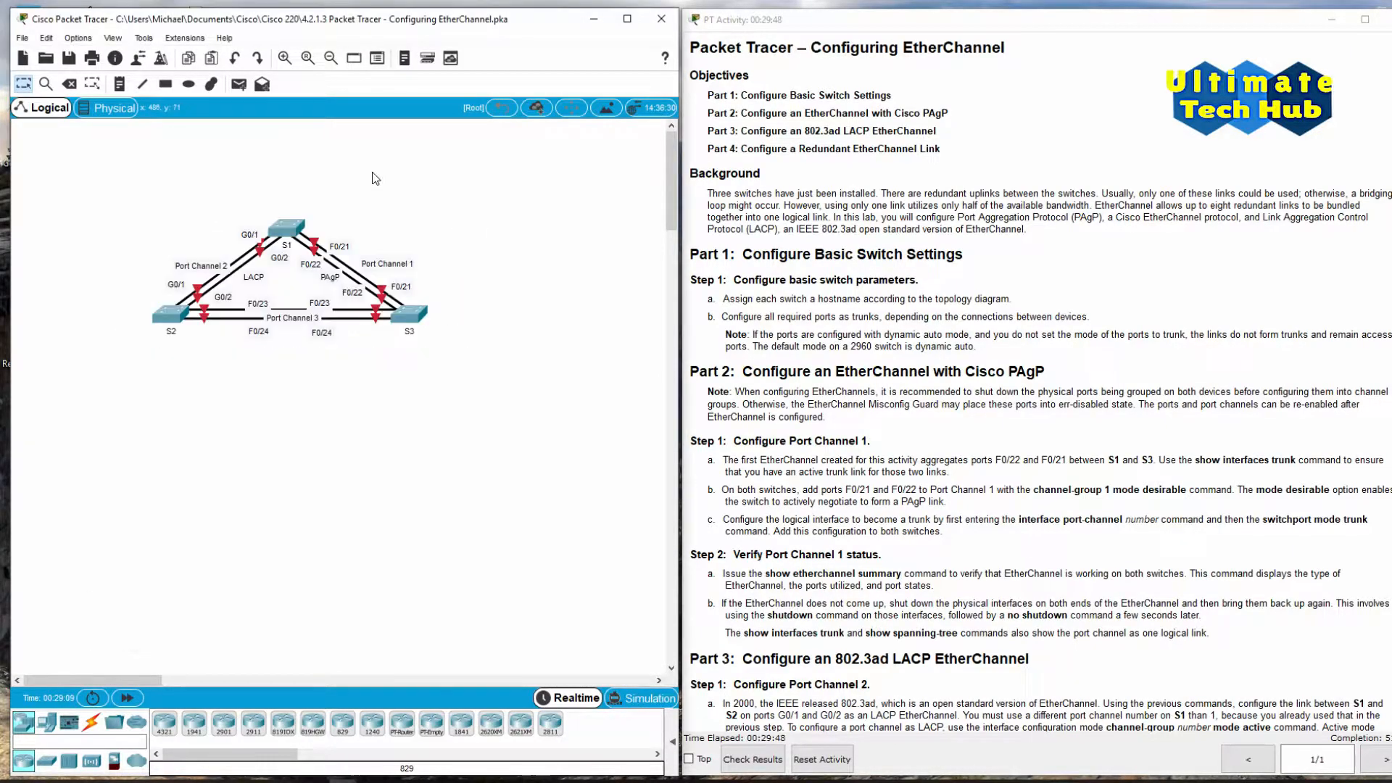
- Re-enable S3's interface range f0/21-22 with the no shut command
{"action": "left_click", "coordinate": [401, 311]}
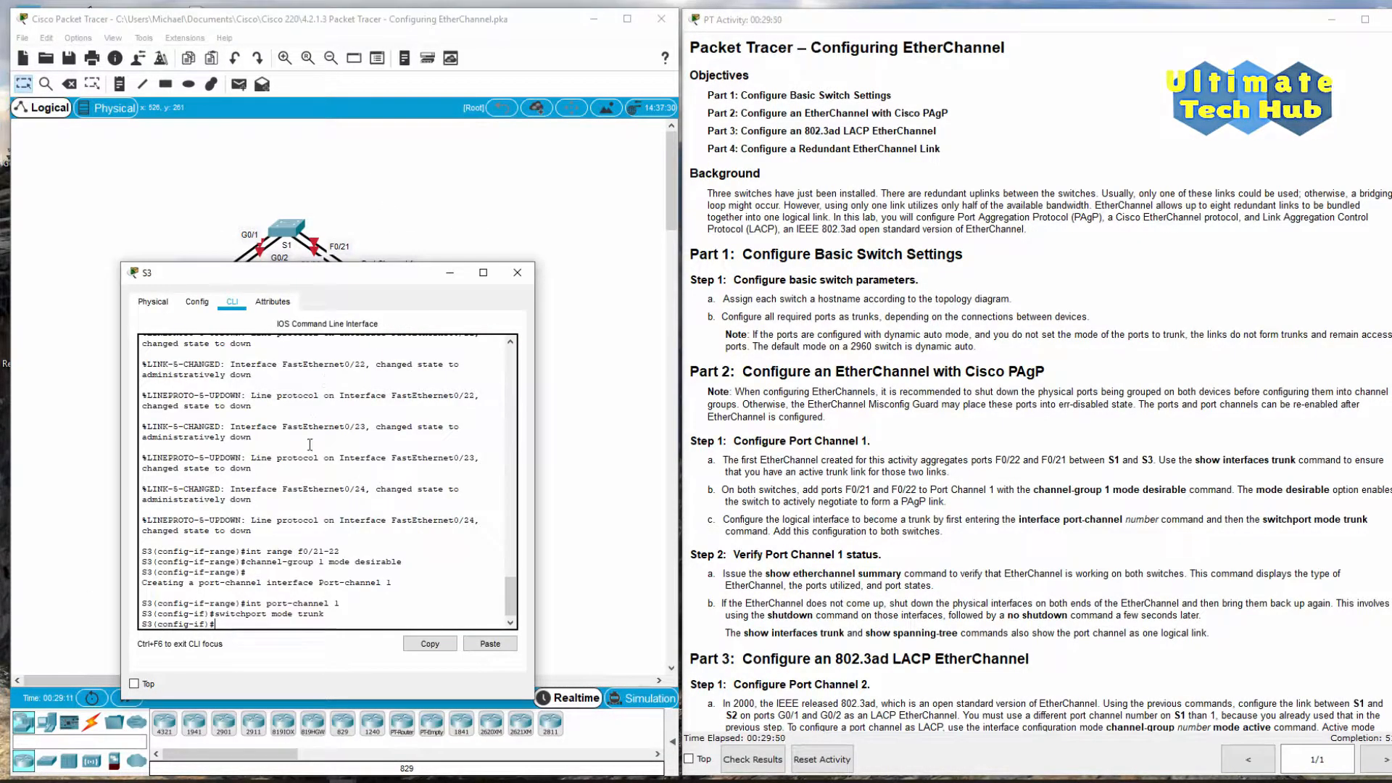
{"action": "type", "text": "int range f0/"}
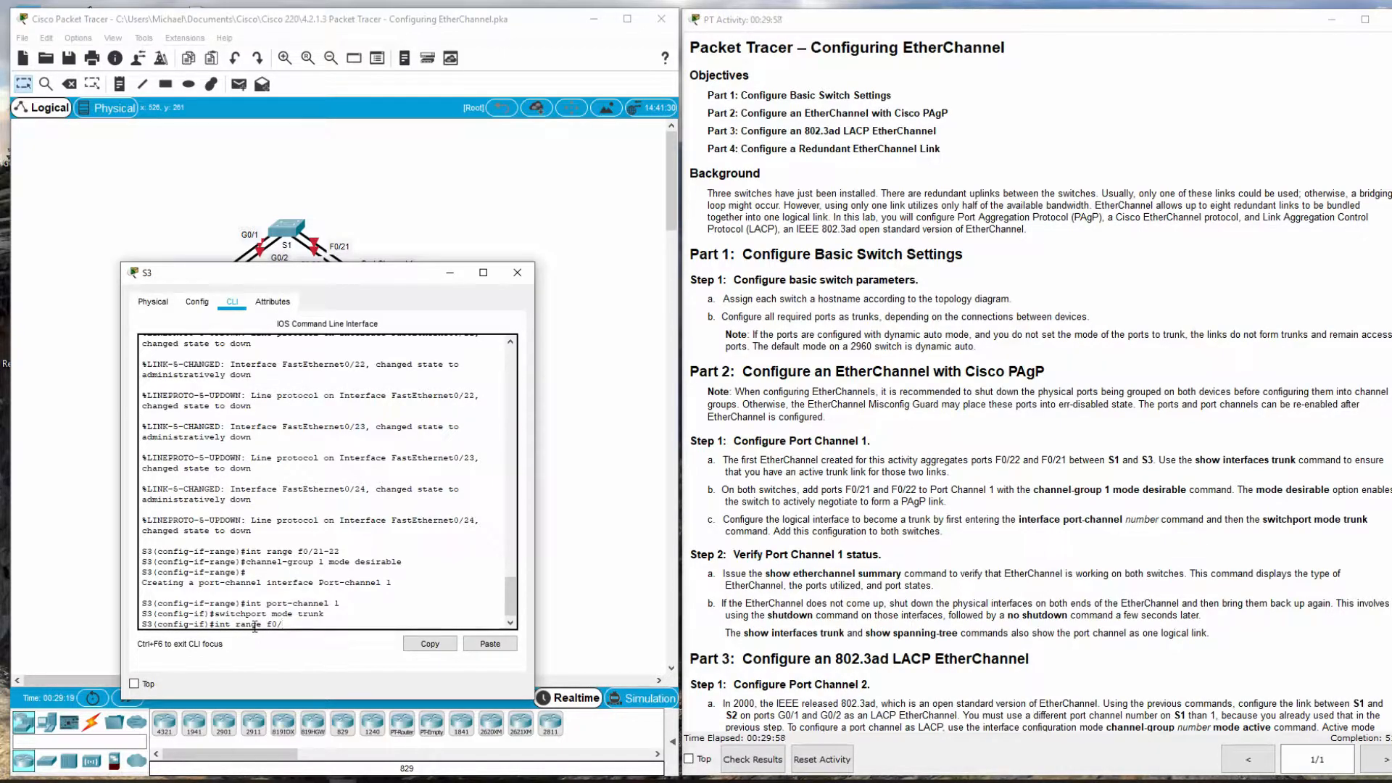
{"action": "type", "text": "21-22"}
{"action": "key", "text": "Return"}
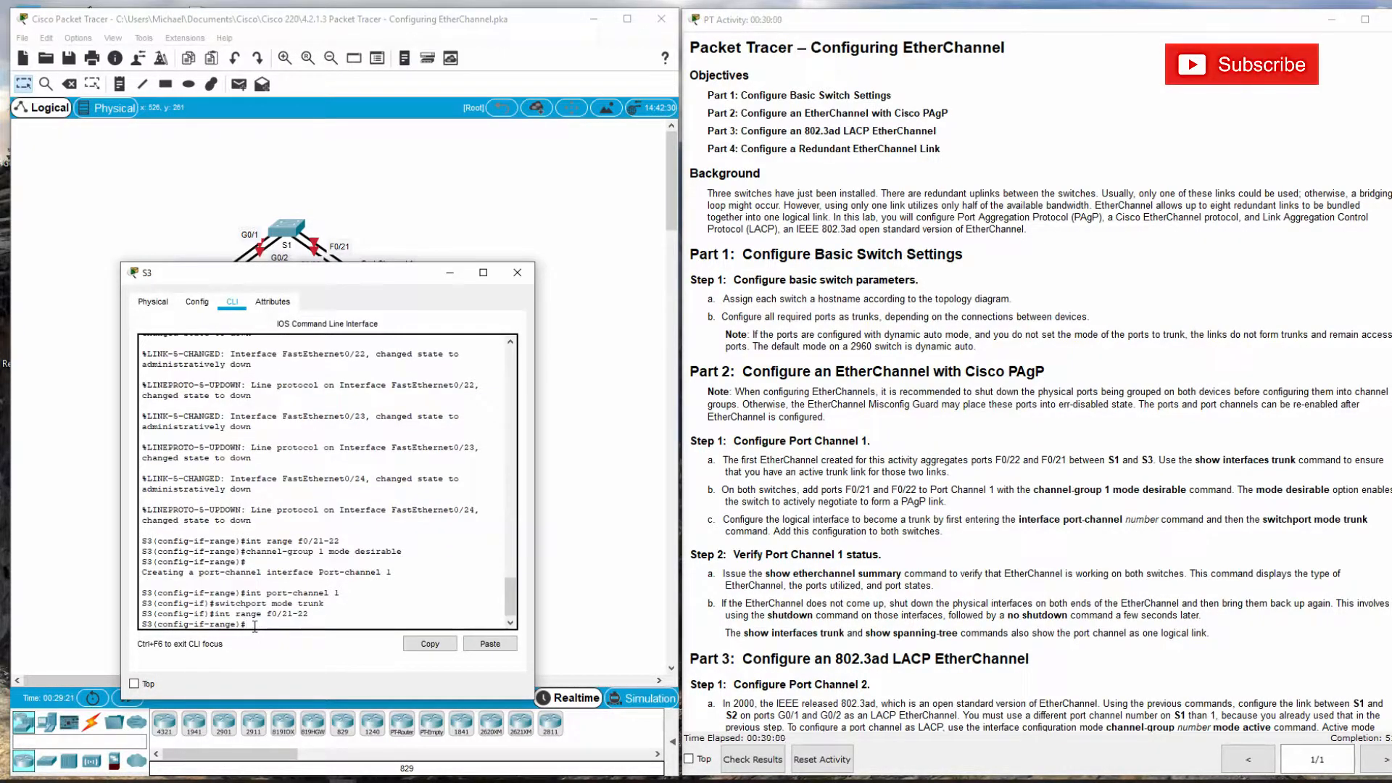
{"action": "type", "text": "no shut"}
{"action": "key", "text": "Return"}
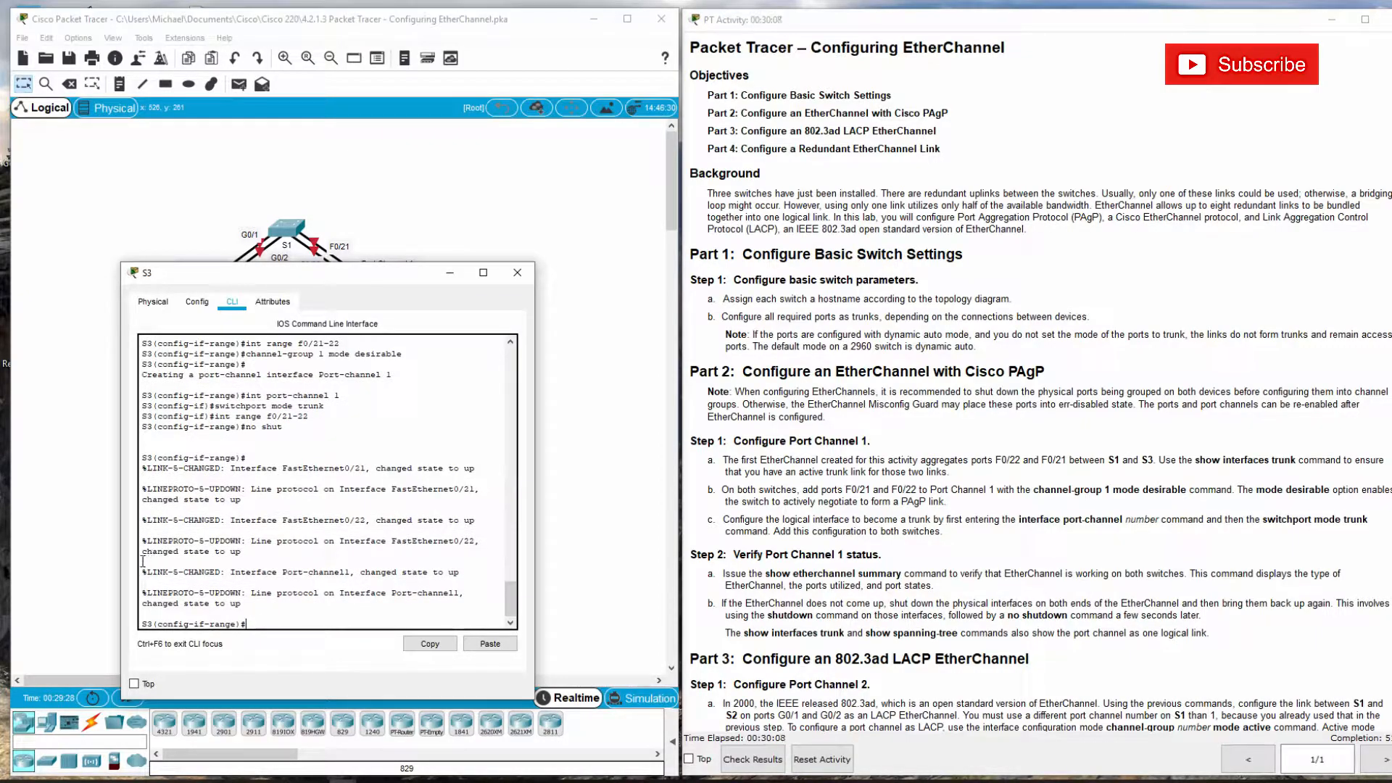
- Leave configuration mode on S1 and check Port Channel 1 with the show etherchannel summary command
{"action": "left_click", "coordinate": [120, 702]}
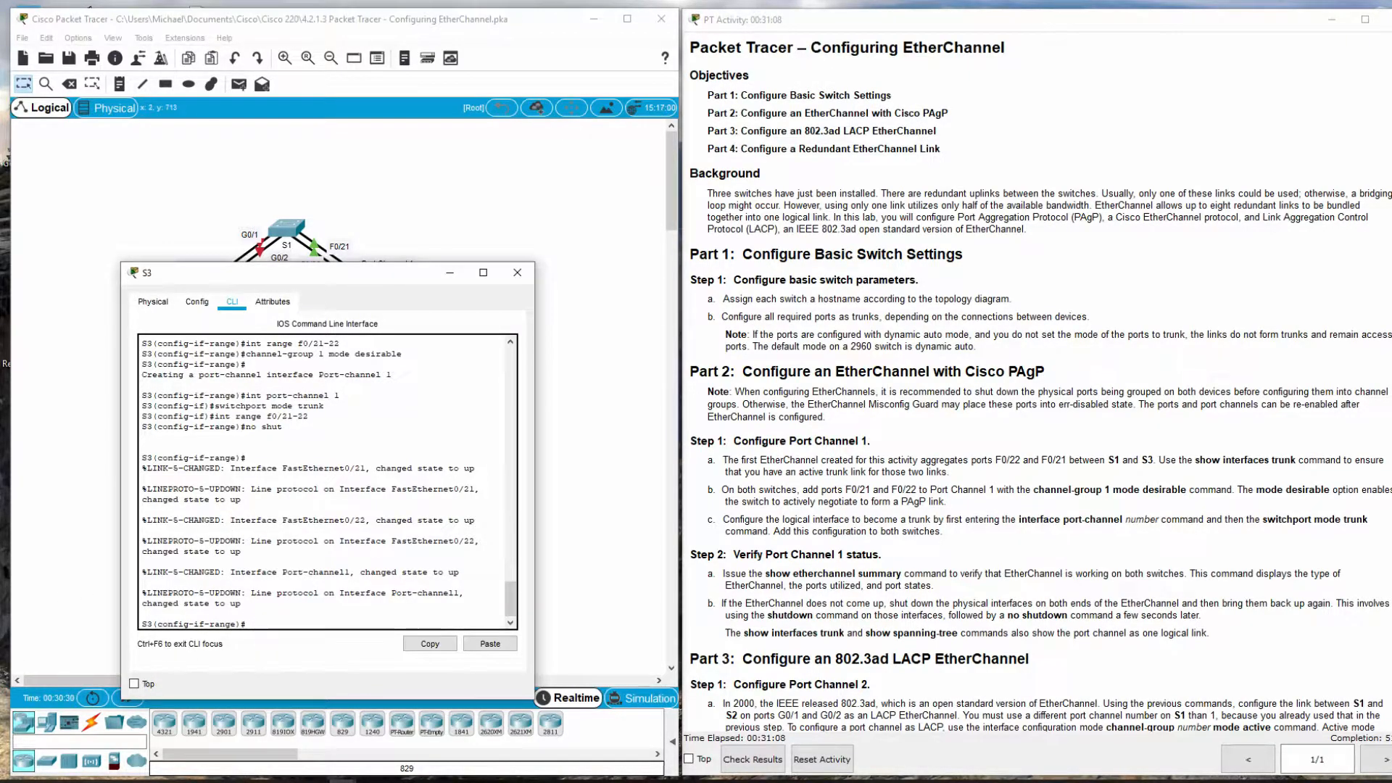
{"action": "left_click", "coordinate": [294, 233]}
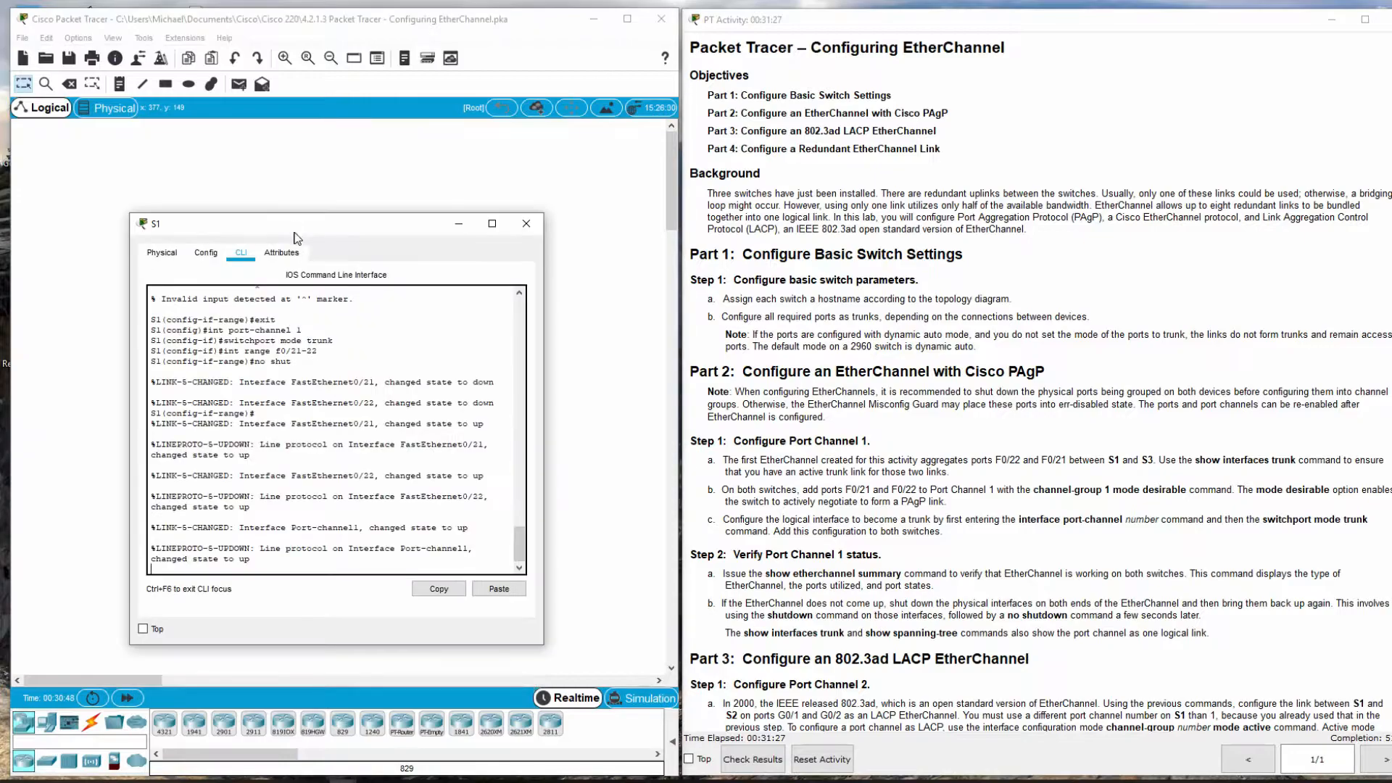
{"action": "key", "text": "Return"}
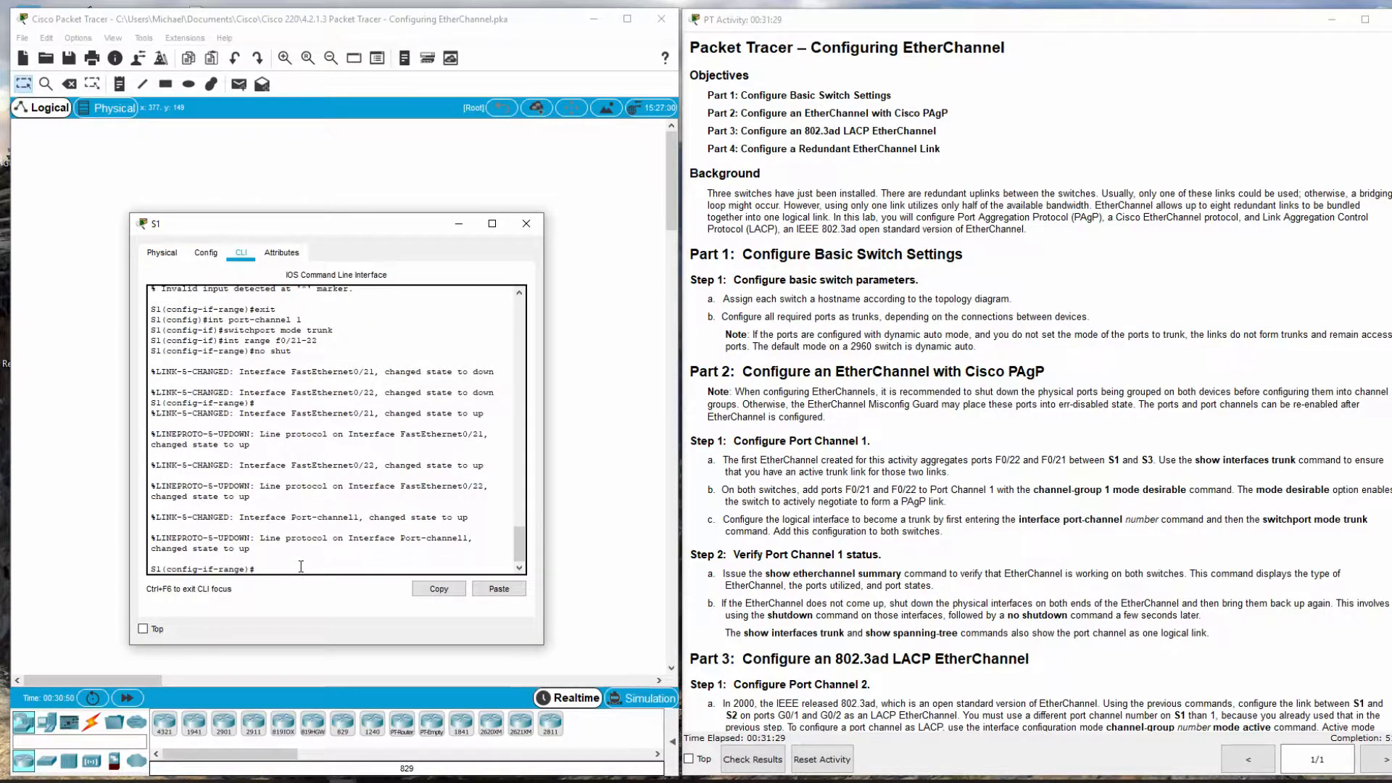
{"action": "type", "text": "end"}
{"action": "key", "text": "Return"}
{"action": "key", "text": "Return"}
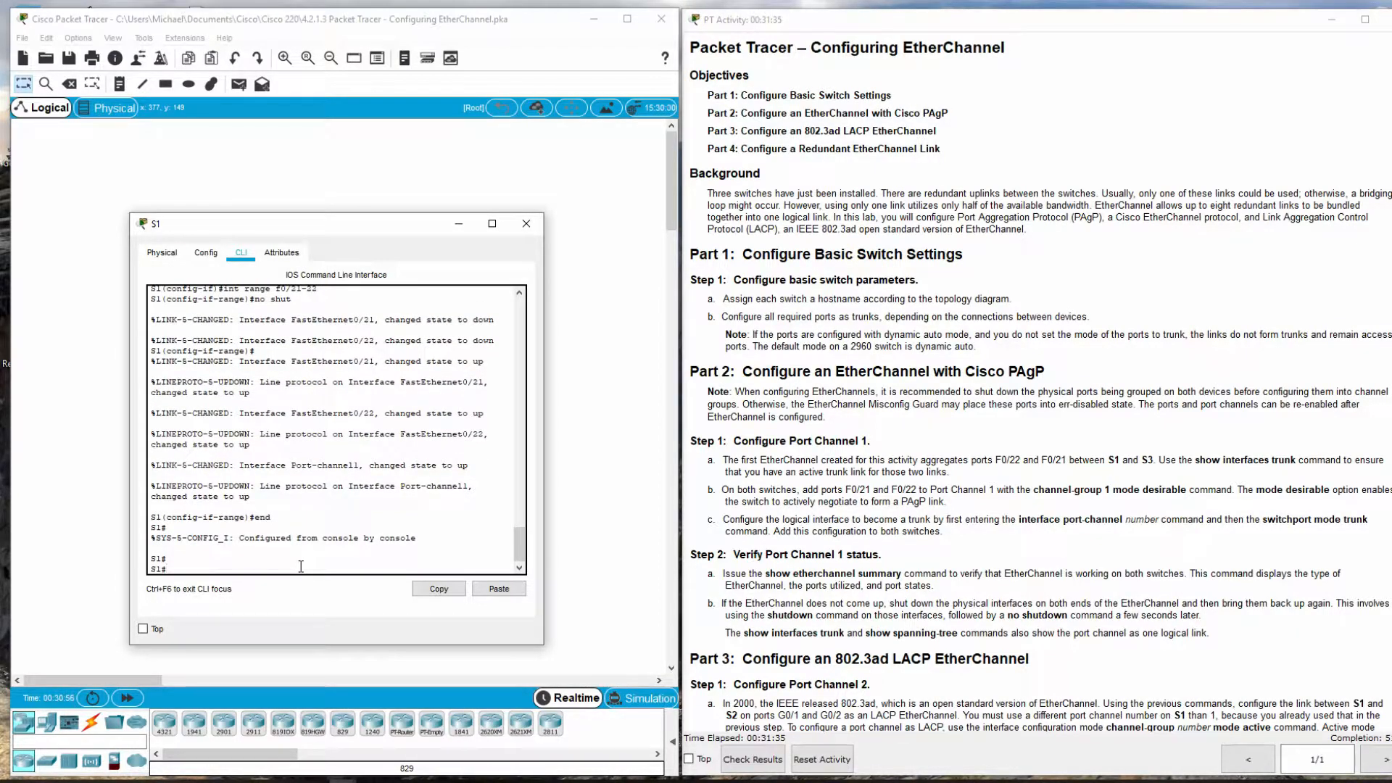
{"action": "type", "text": "show etherchannel summary"}
{"action": "key", "text": "Return"}
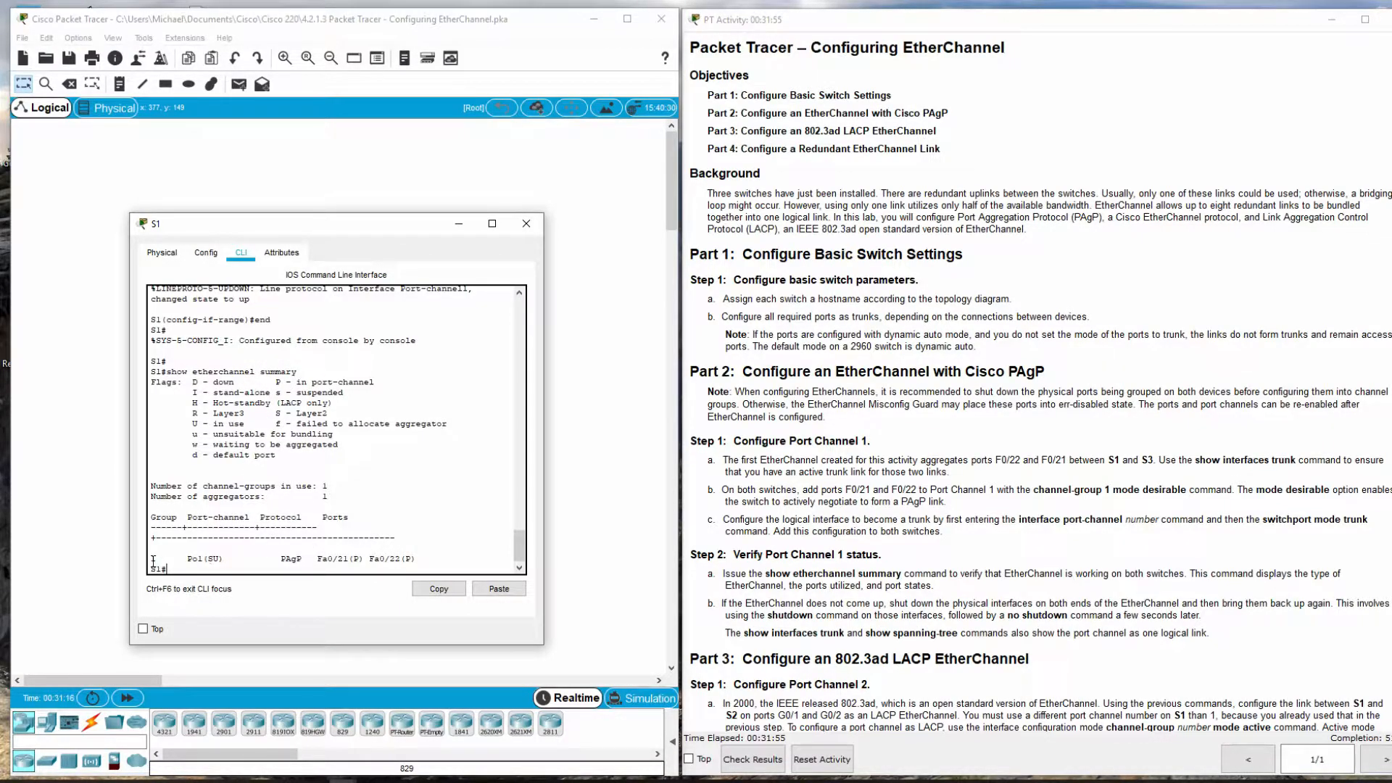
- Leave configuration mode on S3 and check its port channel with the show etherchannel summary command
{"action": "left_click", "coordinate": [250, 159]}
{"action": "left_click", "coordinate": [403, 311]}
{"action": "left_click_drag", "start_coordinate": [350, 281], "coordinate": [342, 161]}
{"action": "type", "text": "e"}
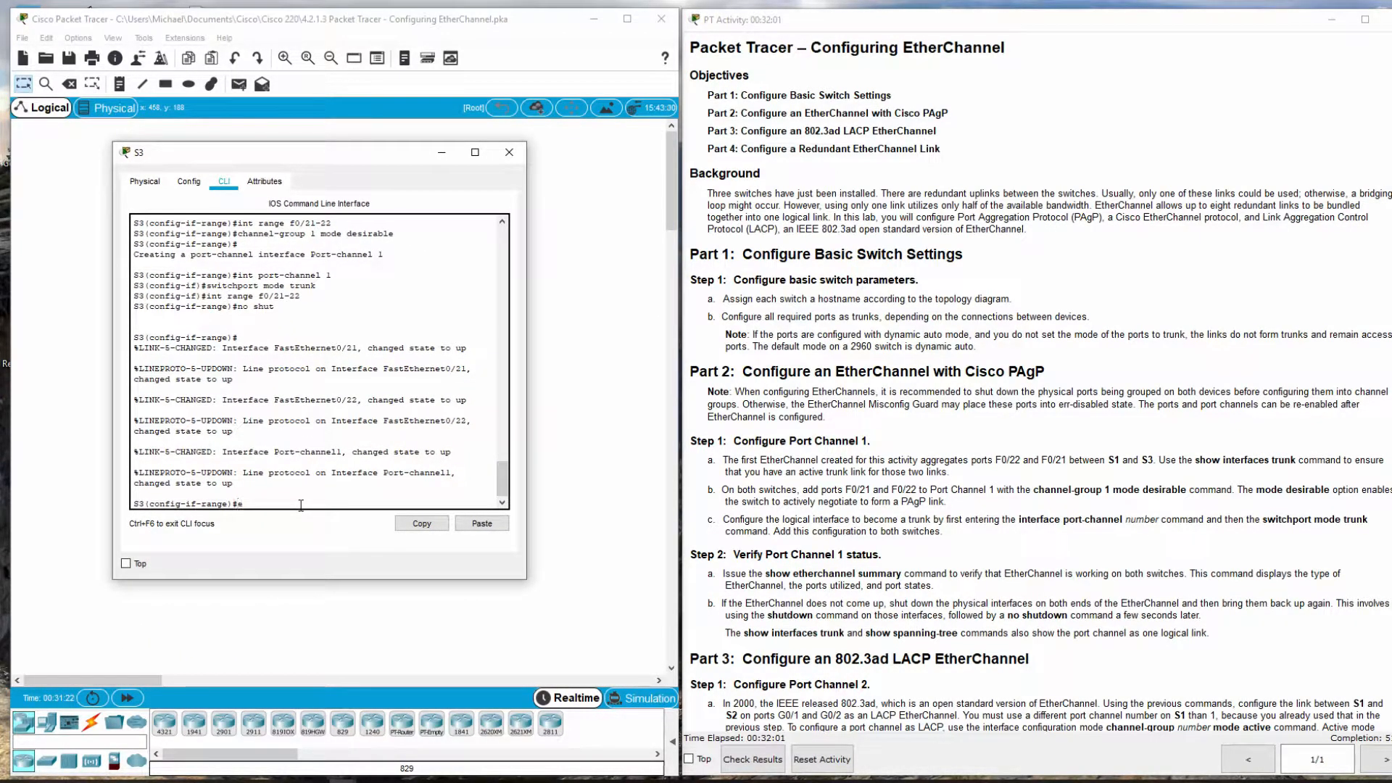
{"action": "key", "text": "BackSpace"}
{"action": "type", "text": "nd"}
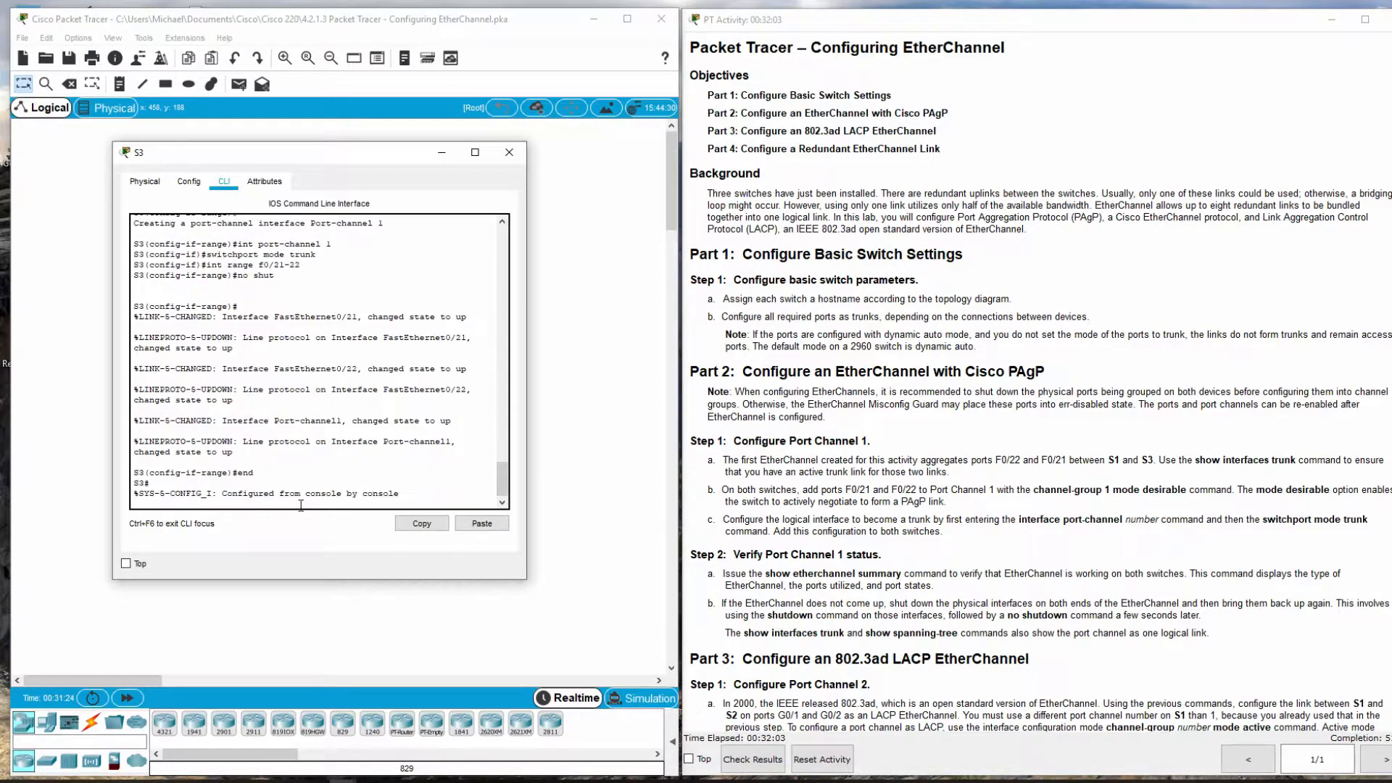
{"action": "key", "text": "Return"}
{"action": "type", "text": "show"}
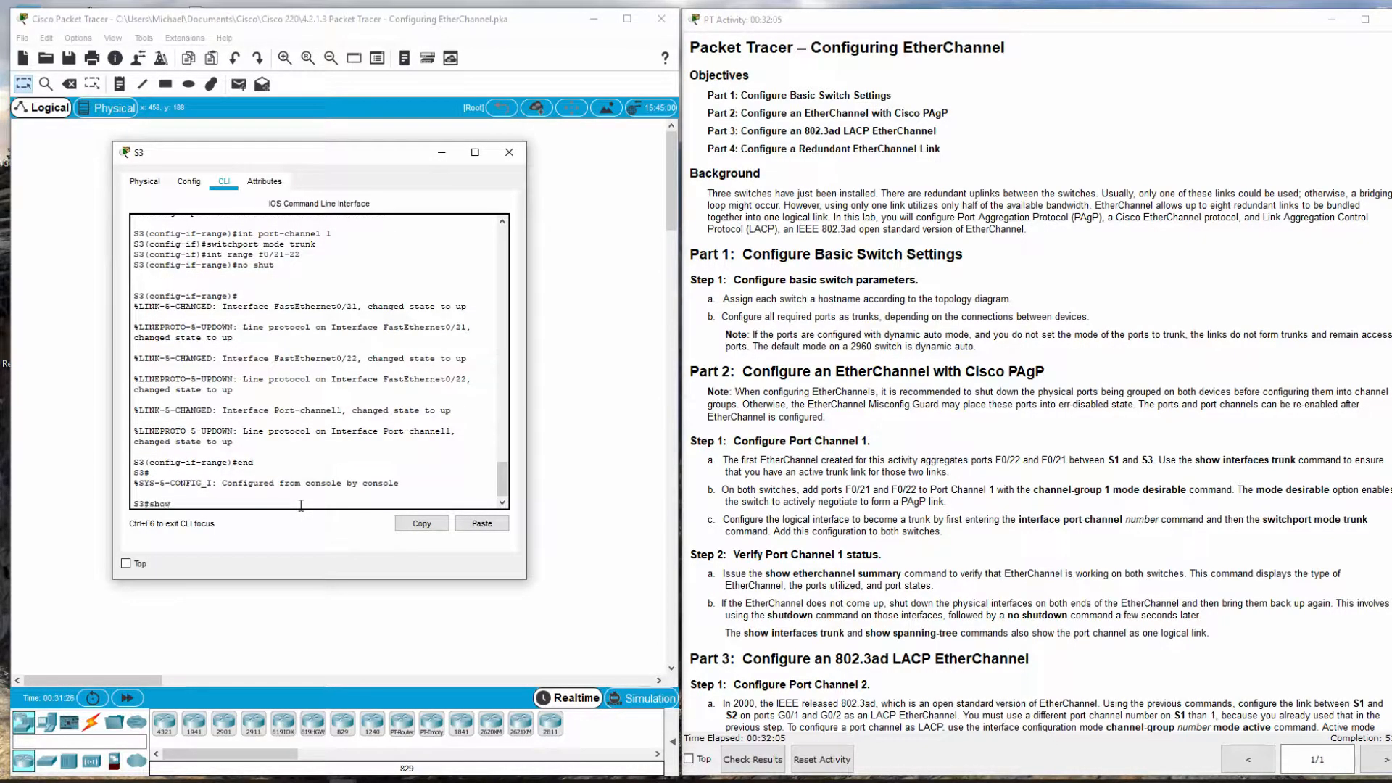
{"action": "type", "text": " etherchannel summary"}
{"action": "key", "text": "Return"}
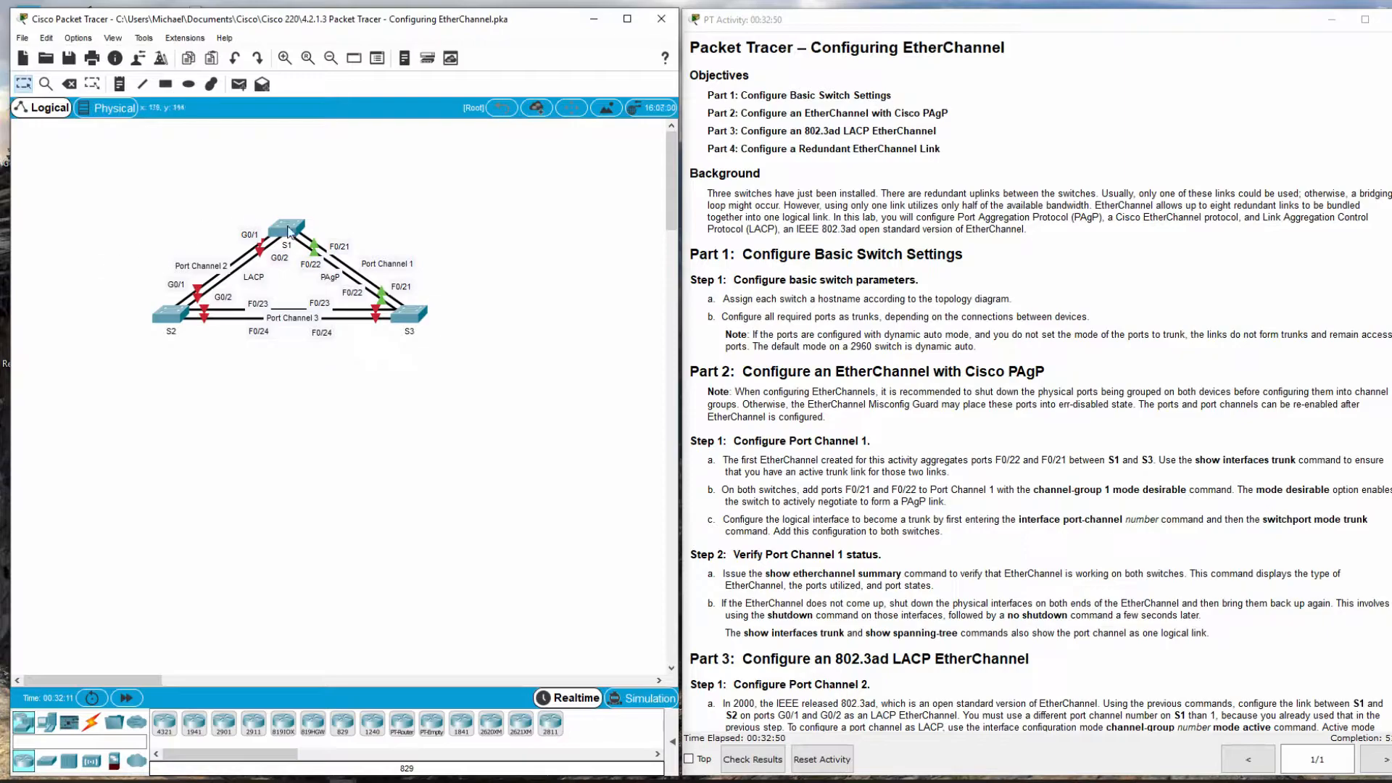
- Display S1's spanning tree information with the show spanning-tree command
{"action": "left_click", "coordinate": [288, 232]}
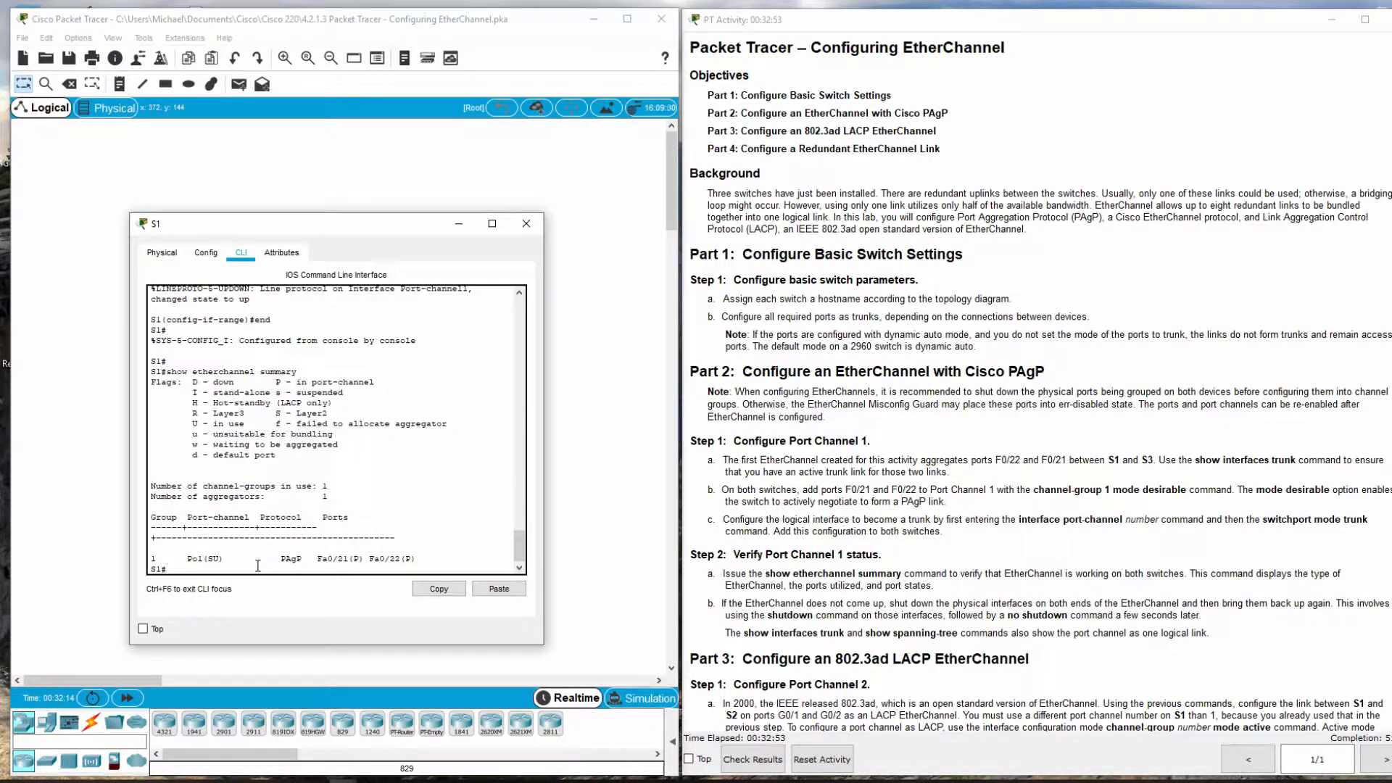
{"action": "type", "text": "show spanning-tree"}
{"action": "key", "text": "Return"}
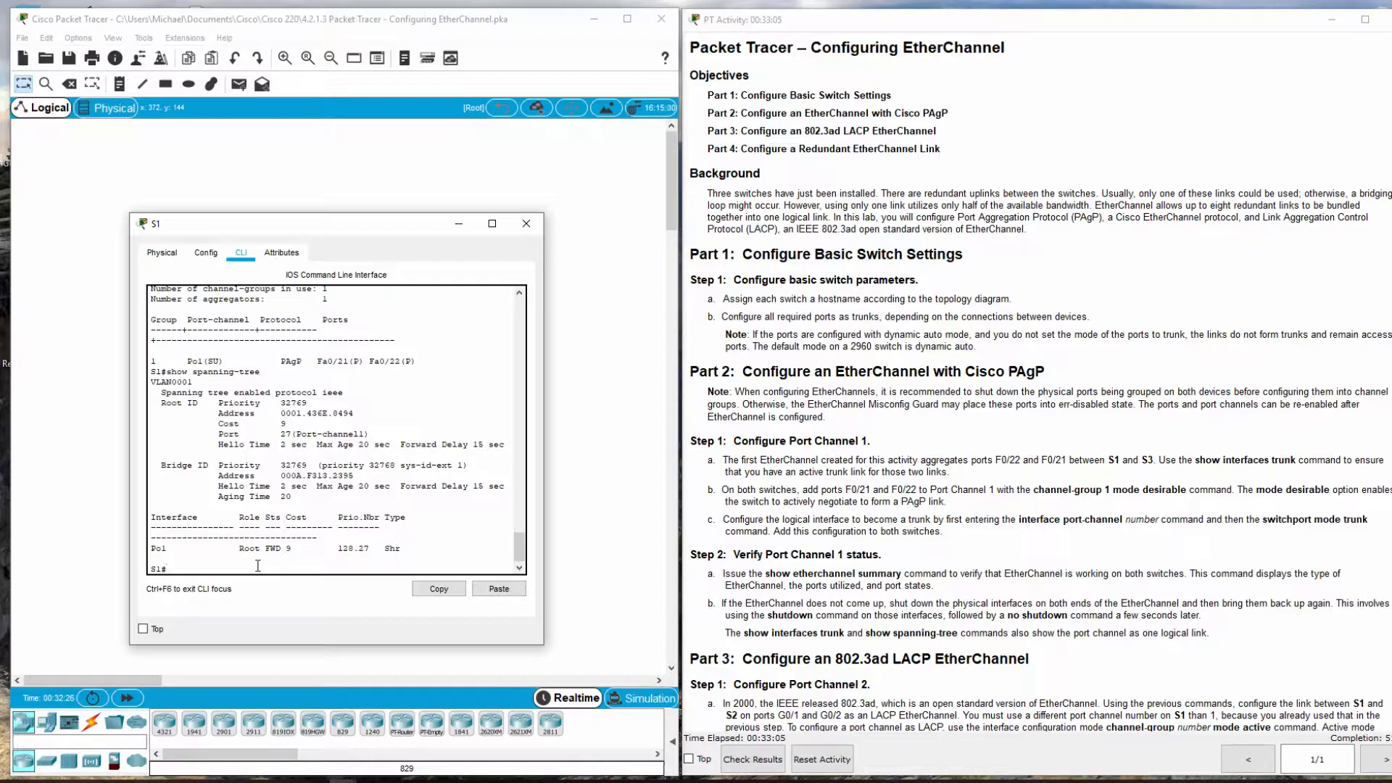
- Display S3's spanning tree information with the show spanning-tree command
{"action": "left_click", "coordinate": [259, 173]}
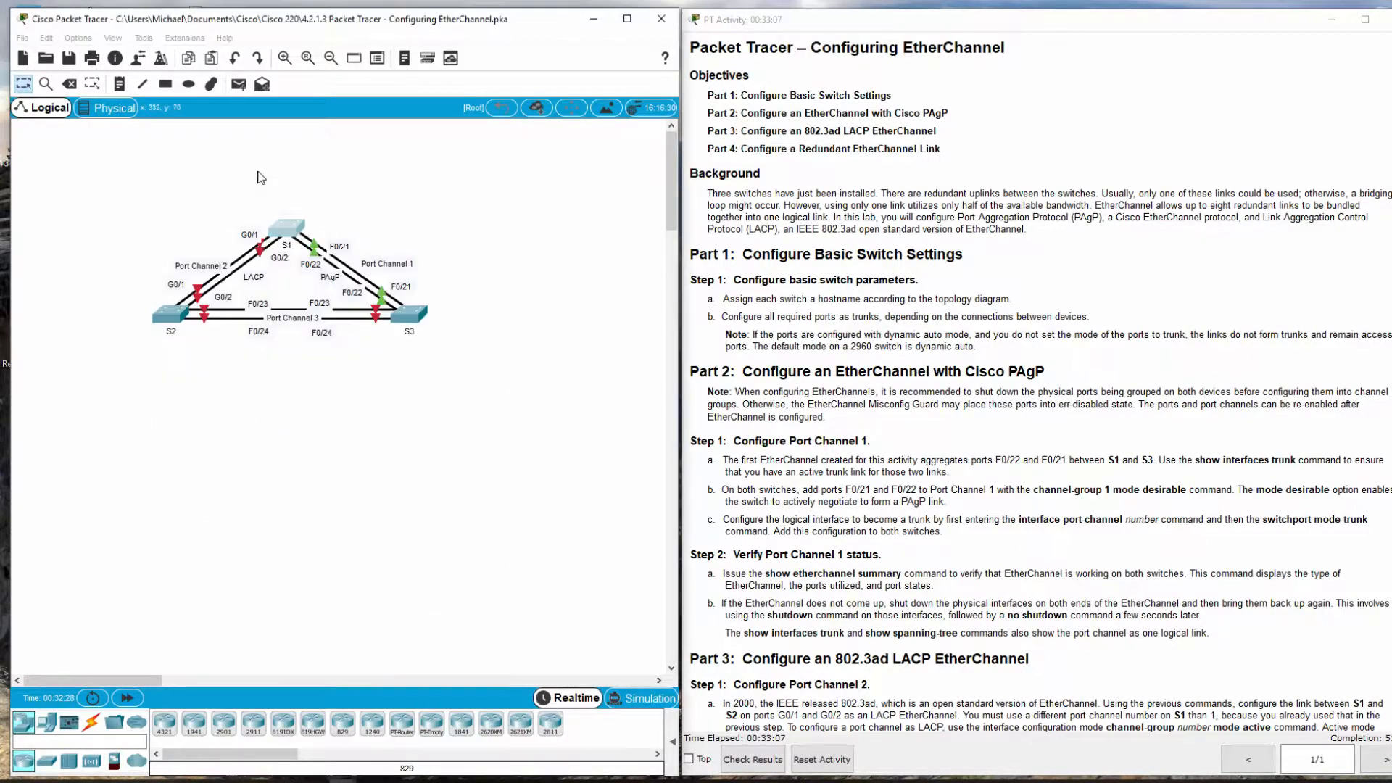
{"action": "left_click", "coordinate": [416, 324]}
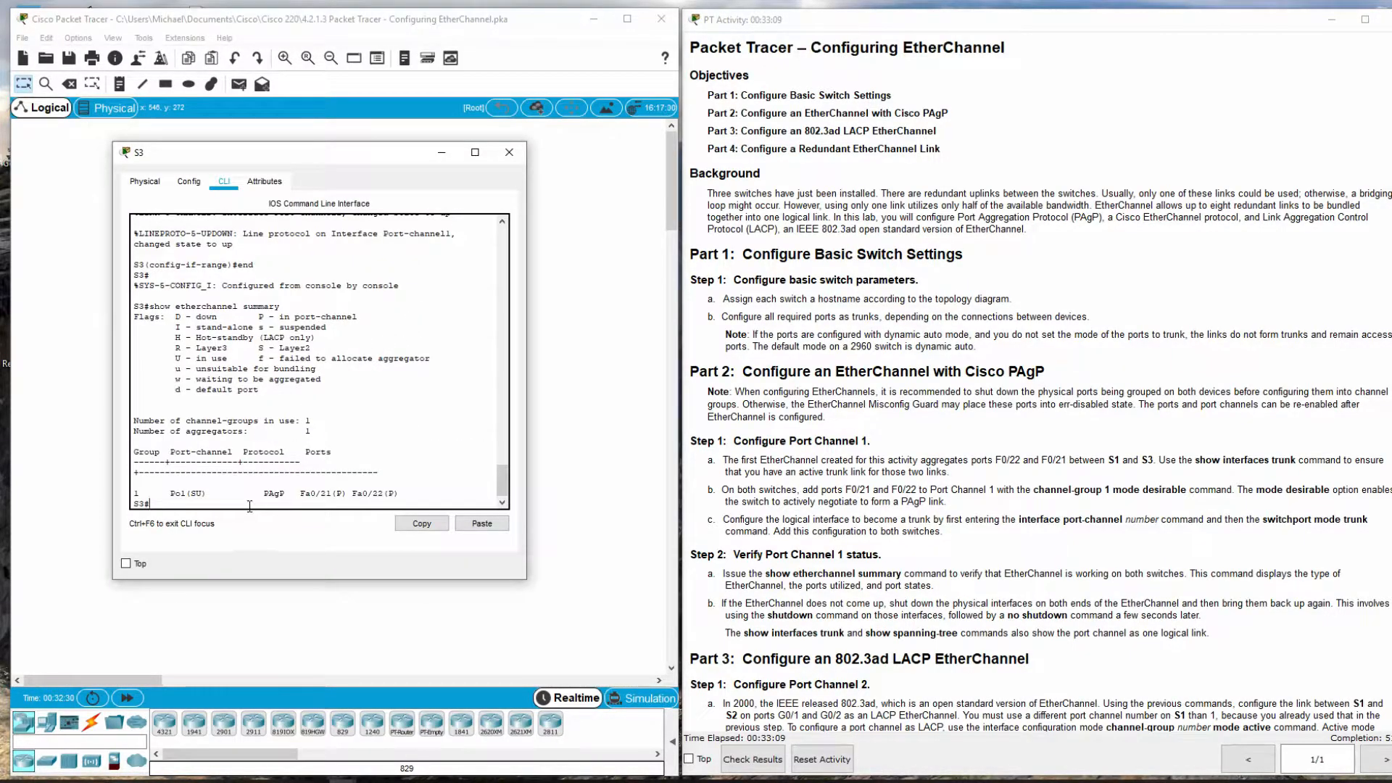
{"action": "type", "text": "show spanning-tree"}
{"action": "key", "text": "Return"}
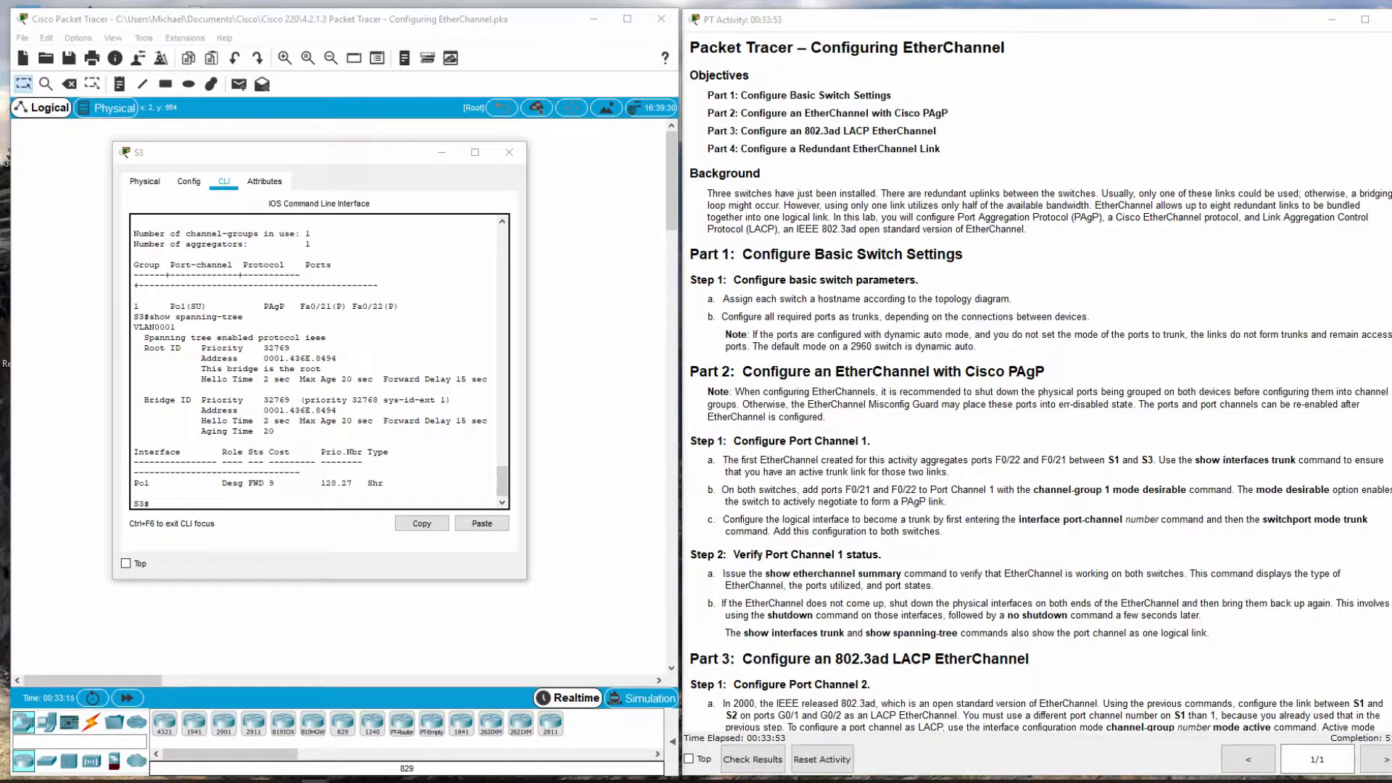
- On S1, add interface range g0/1-2 to Port Channel 2 with channel-group 2 mode active
{"action": "scroll", "coordinate": [1057, 449], "scroll_direction": "down", "scroll_amount": 5}
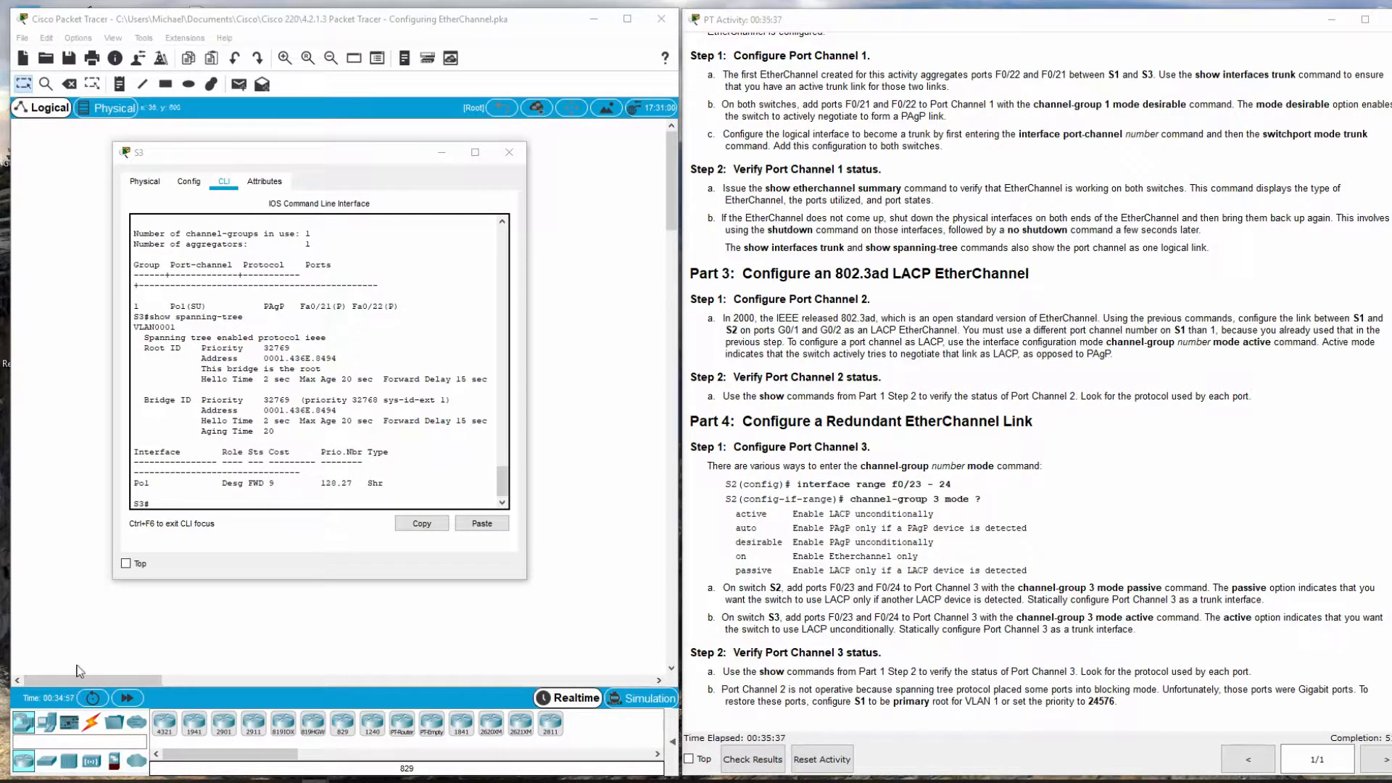
{"action": "left_click", "coordinate": [576, 231]}
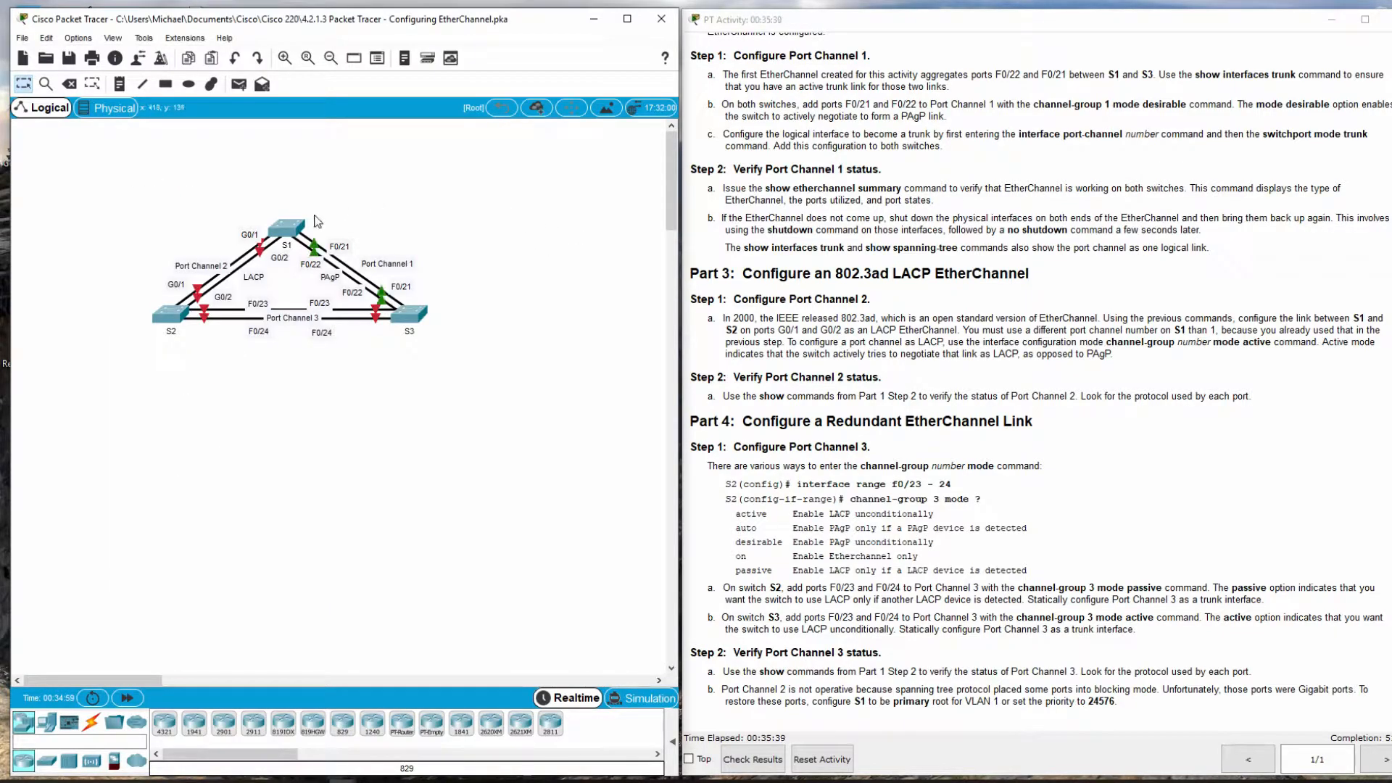
{"action": "left_click", "coordinate": [291, 224]}
{"action": "left_click_drag", "start_coordinate": [362, 228], "coordinate": [358, 179]}
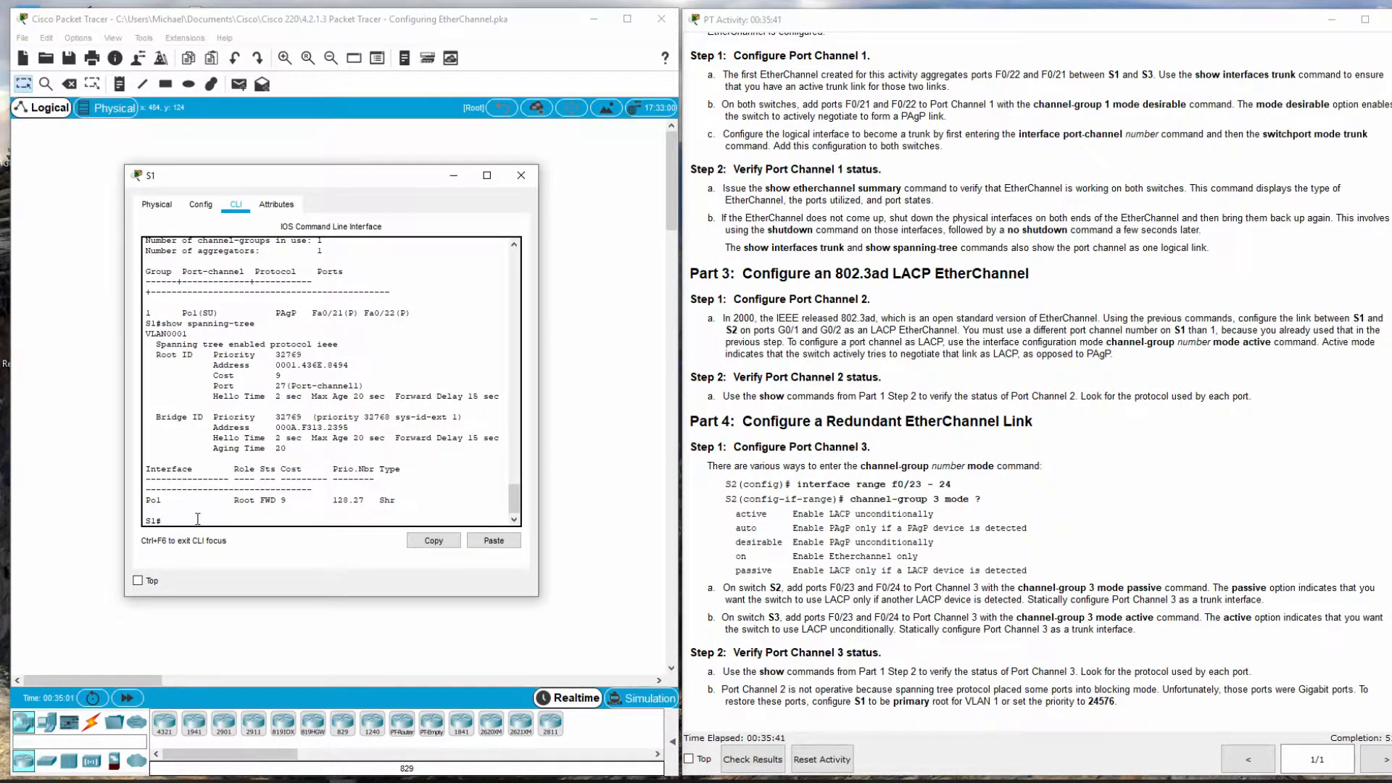
{"action": "type", "text": "config t"}
{"action": "key", "text": "Return"}
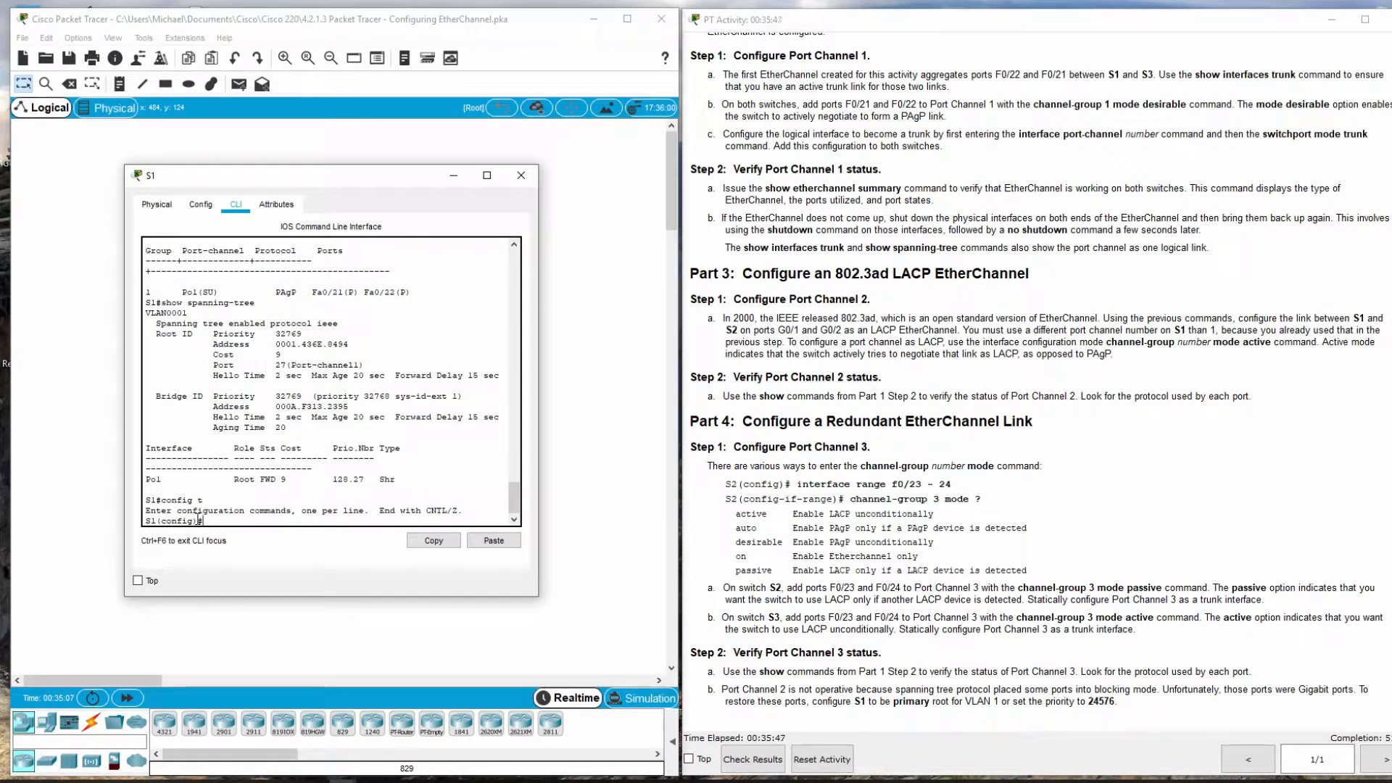
{"action": "type", "text": "int range g0/1-2"}
{"action": "key", "text": "Return"}
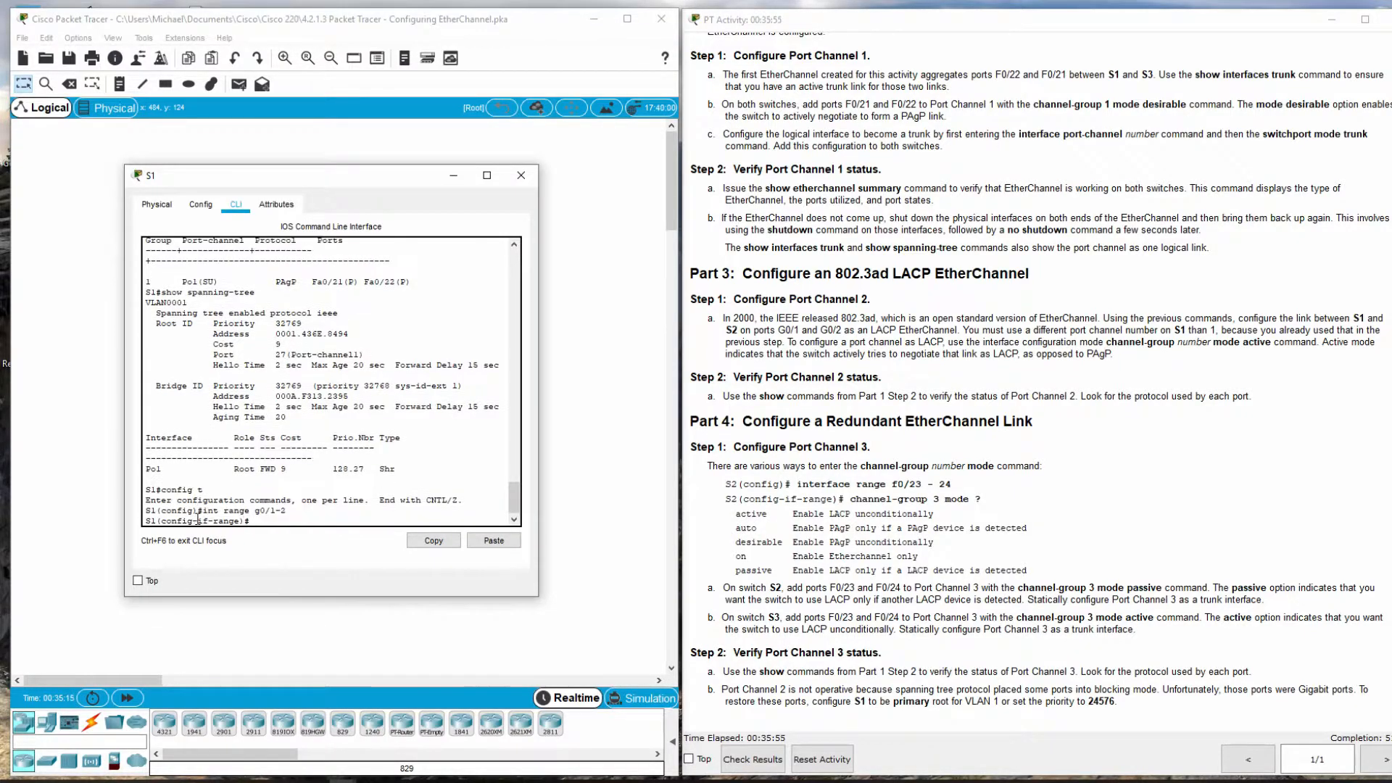
{"action": "type", "text": "channel-group 2"}
{"action": "type", "text": "mode active"}
{"action": "key", "text": "Return"}
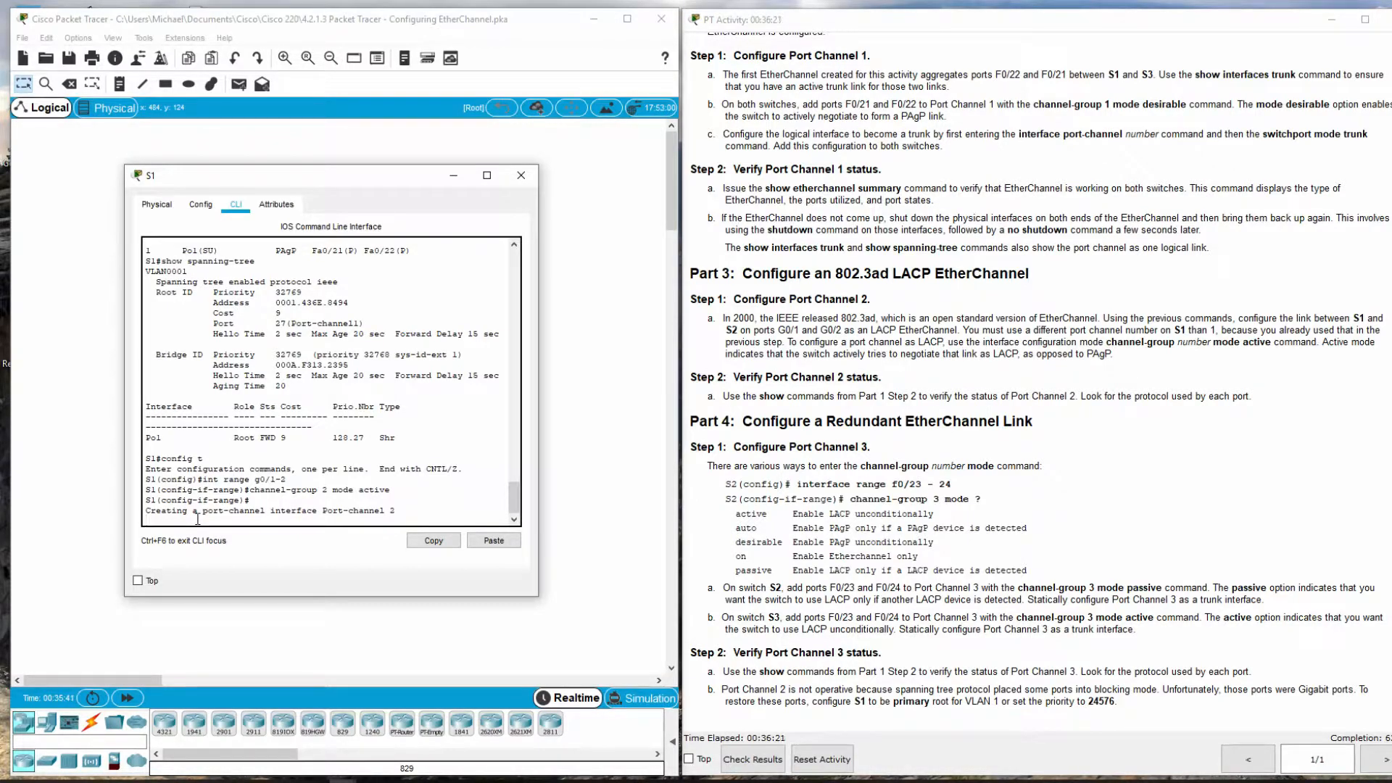
- Enable S1's interface range g0/1-2 with the no shut command
{"action": "key", "text": "Return"}
{"action": "type", "text": "no shut"}
{"action": "key", "text": "Return"}
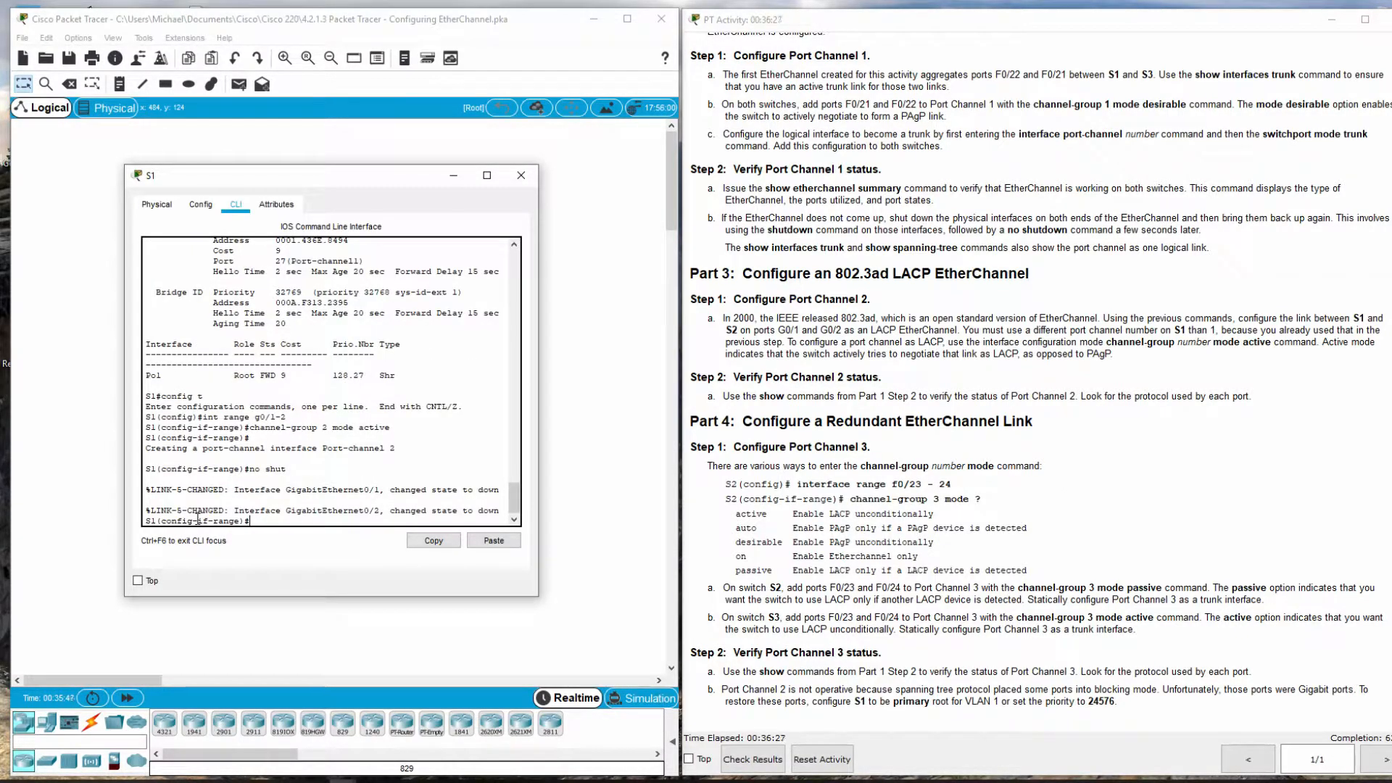
{"action": "key", "text": "Return"}
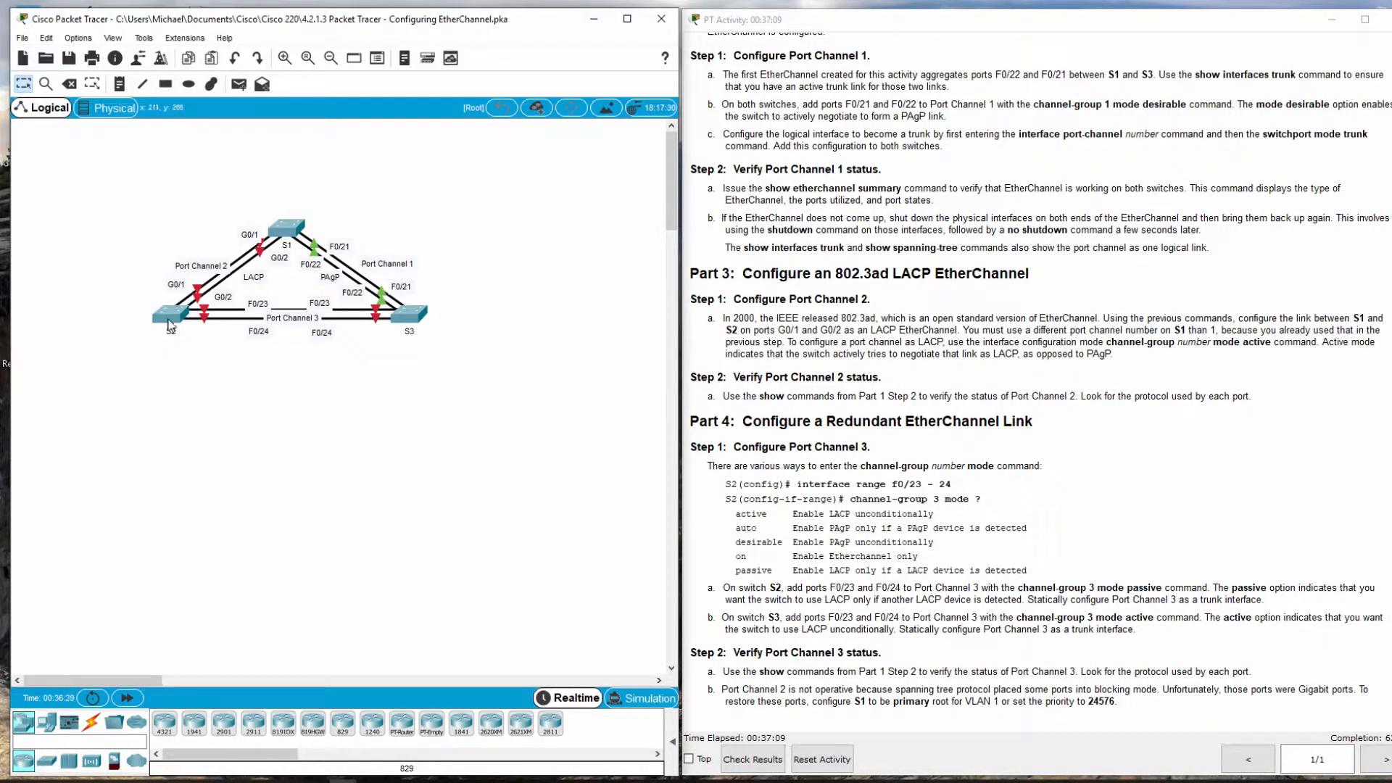
- On S2, enter global configuration mode and add interface range g0/1-2 to Port Channel 2 with channel-group 2 mode active
{"action": "left_click", "coordinate": [166, 319]}
{"action": "left_click_drag", "start_coordinate": [570, 178], "coordinate": [302, 178]}
{"action": "key", "text": "Return"}
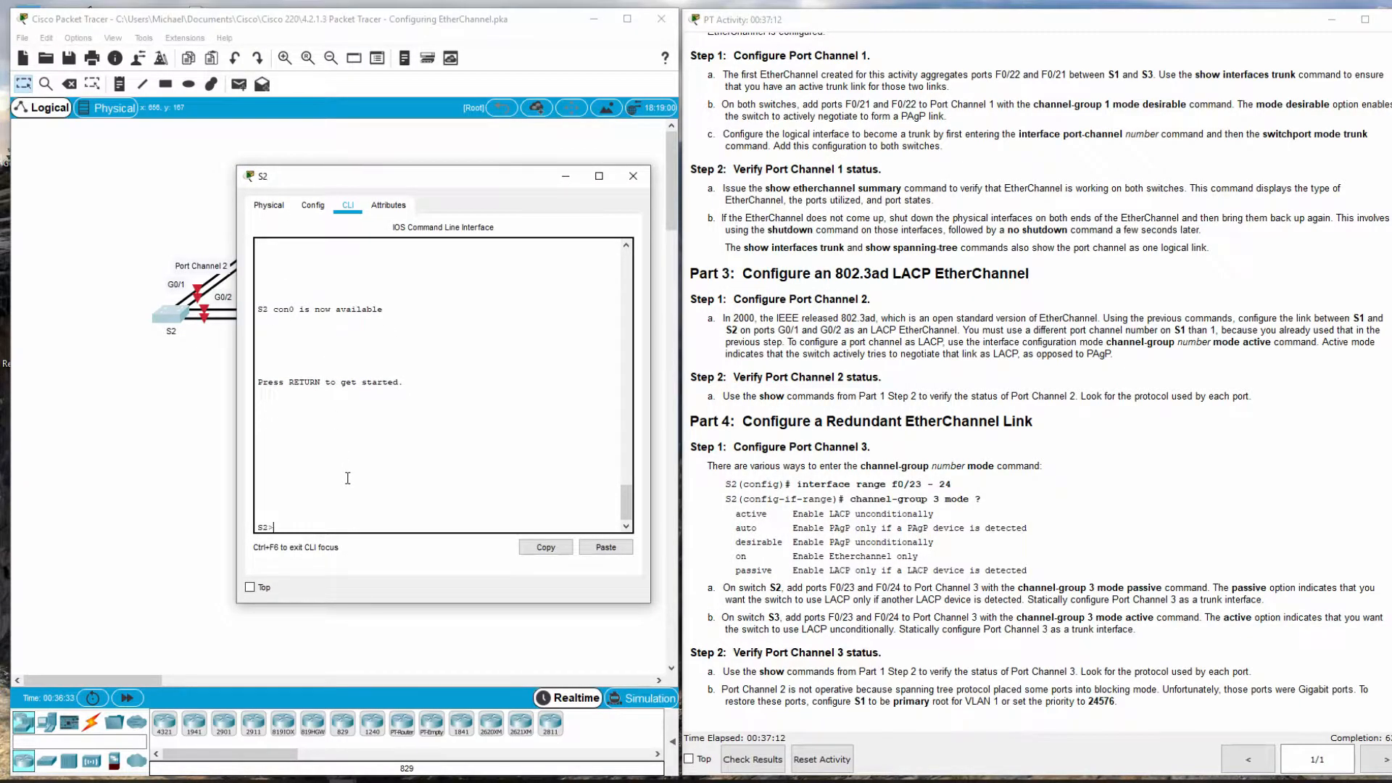
{"action": "type", "text": "en"}
{"action": "key", "text": "Return"}
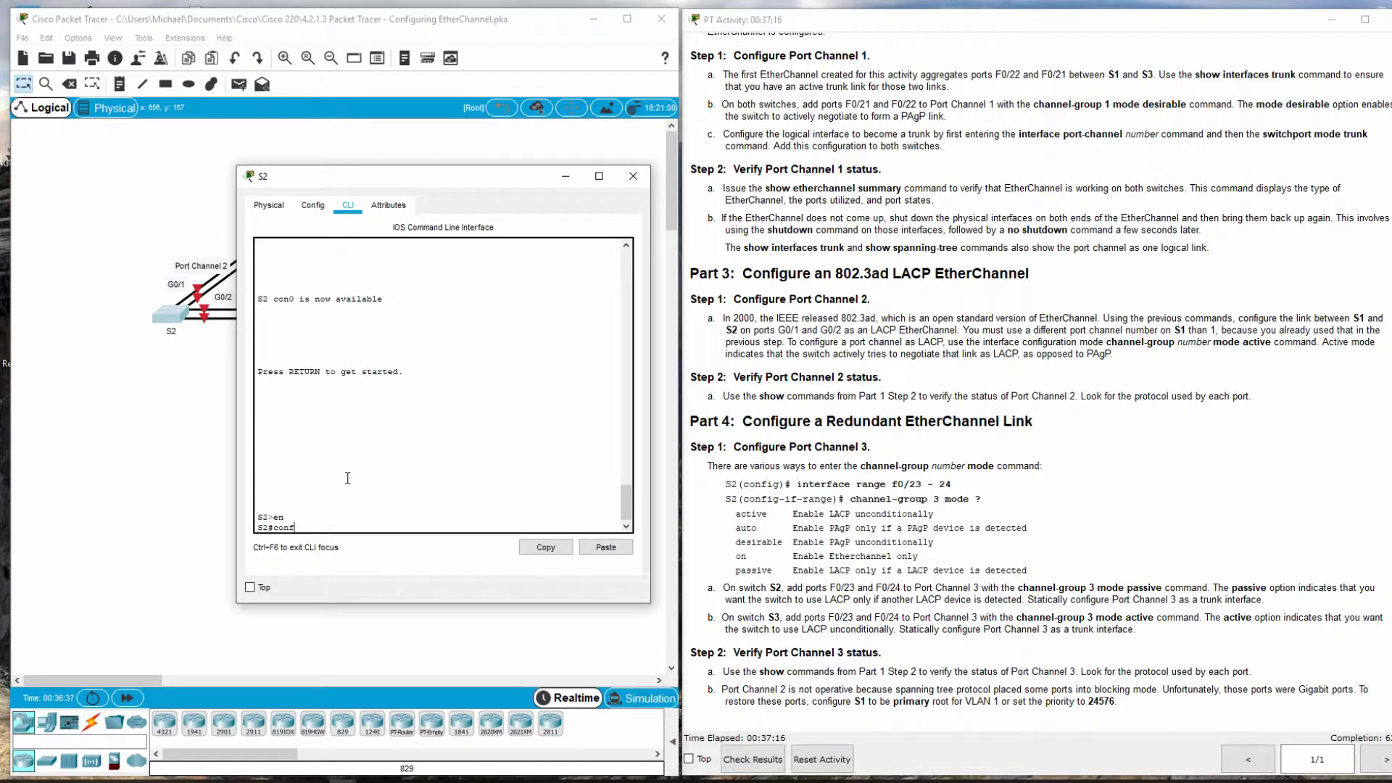
{"action": "type", "text": "config t"}
{"action": "key", "text": "Return"}
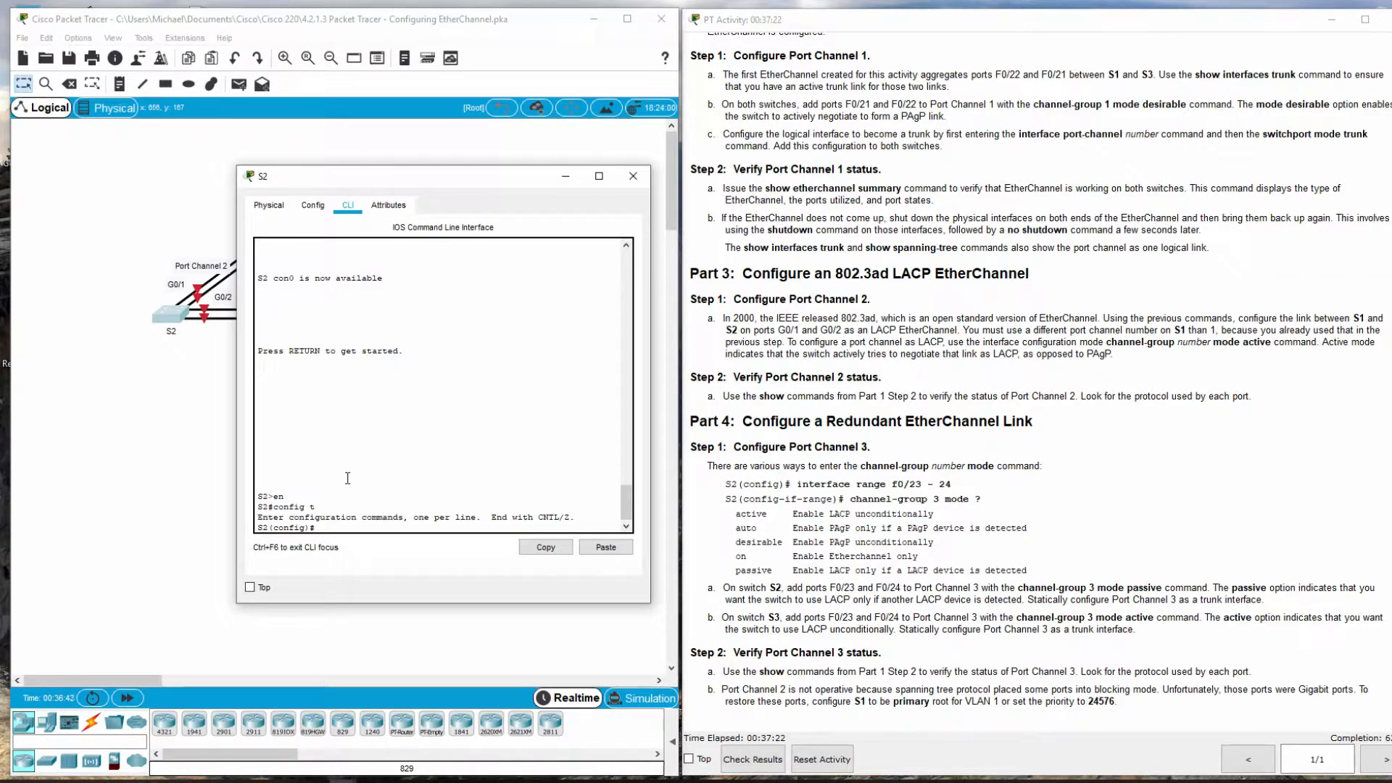
{"action": "type", "text": "int range g0/1-2"}
{"action": "key", "text": "Return"}
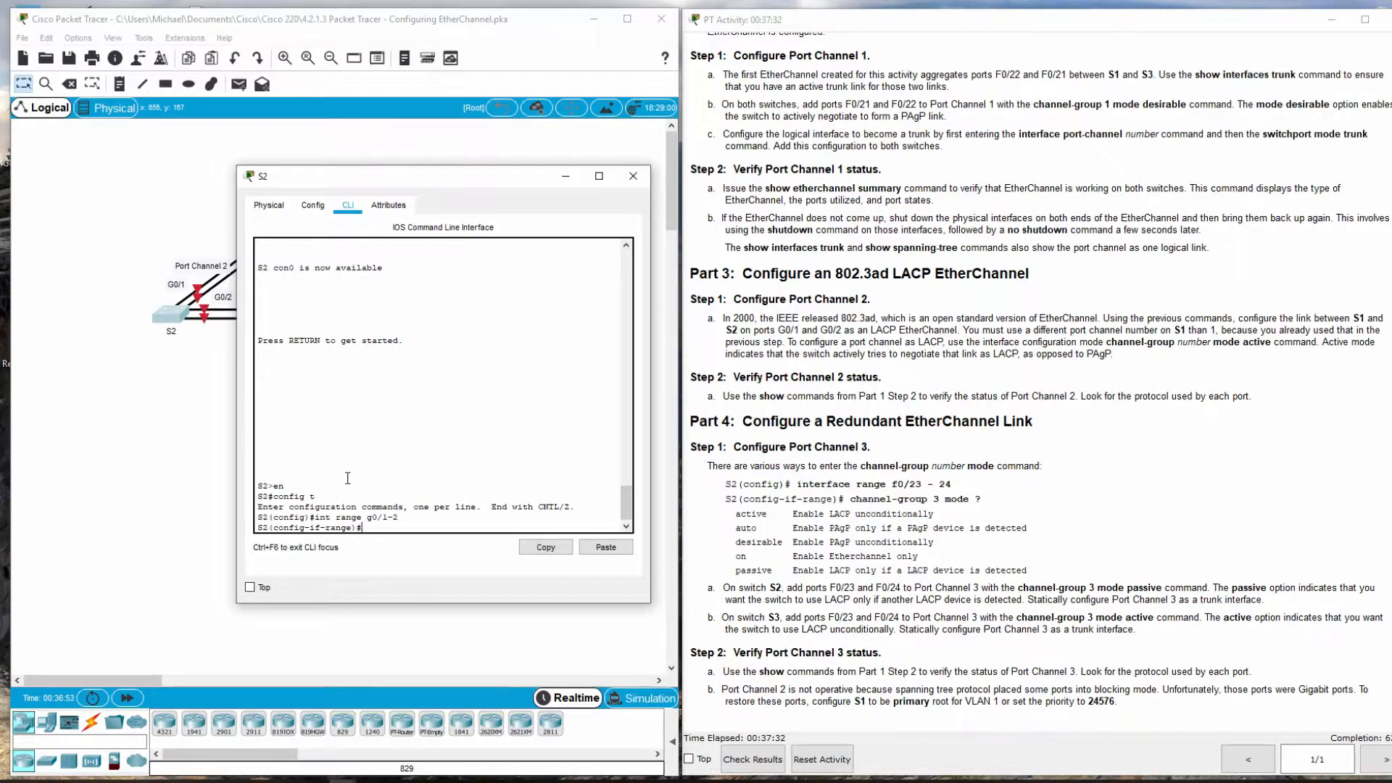
{"action": "type", "text": "channel-group 2 mode active"}
{"action": "key", "text": "Return"}
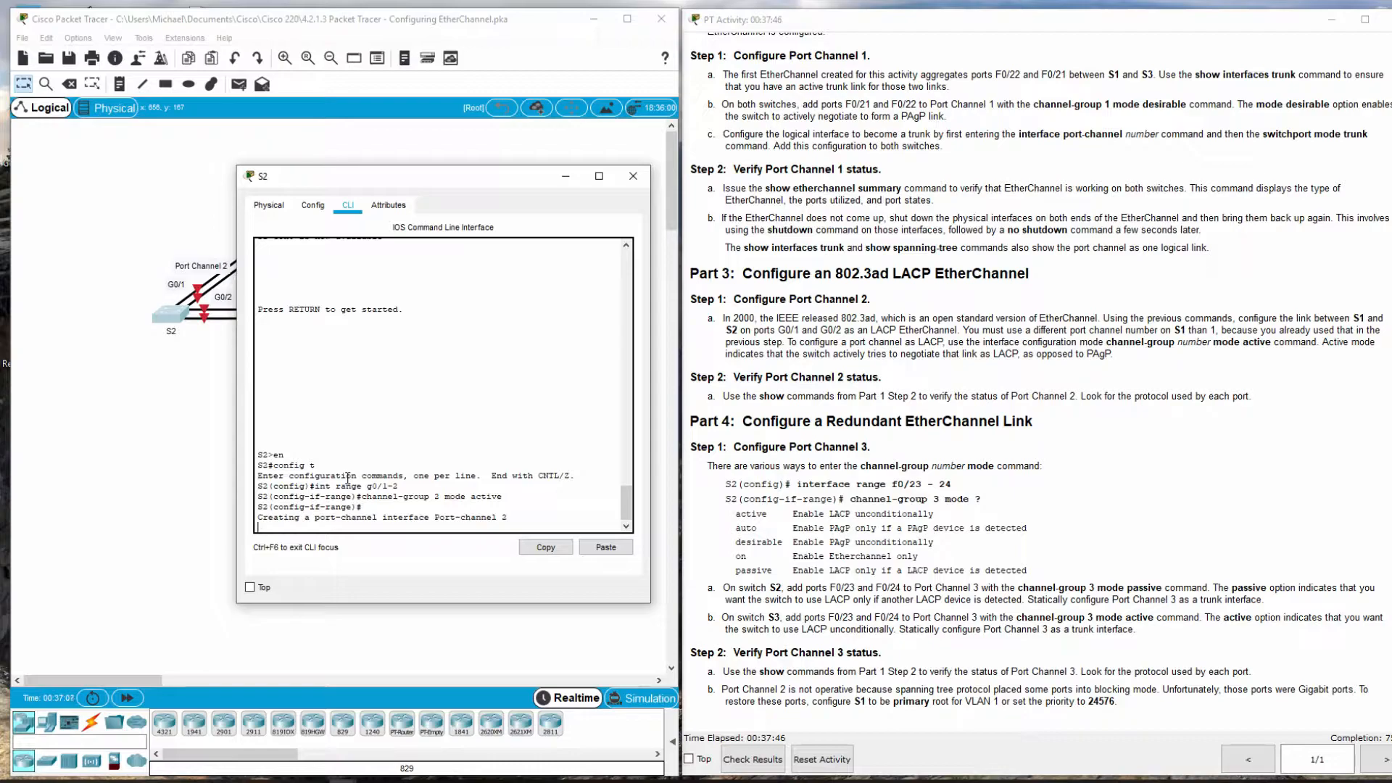
- Enable S2's interface range g0/1-2 with the no shut command
{"action": "key", "text": "Return"}
{"action": "type", "text": "no shut"}
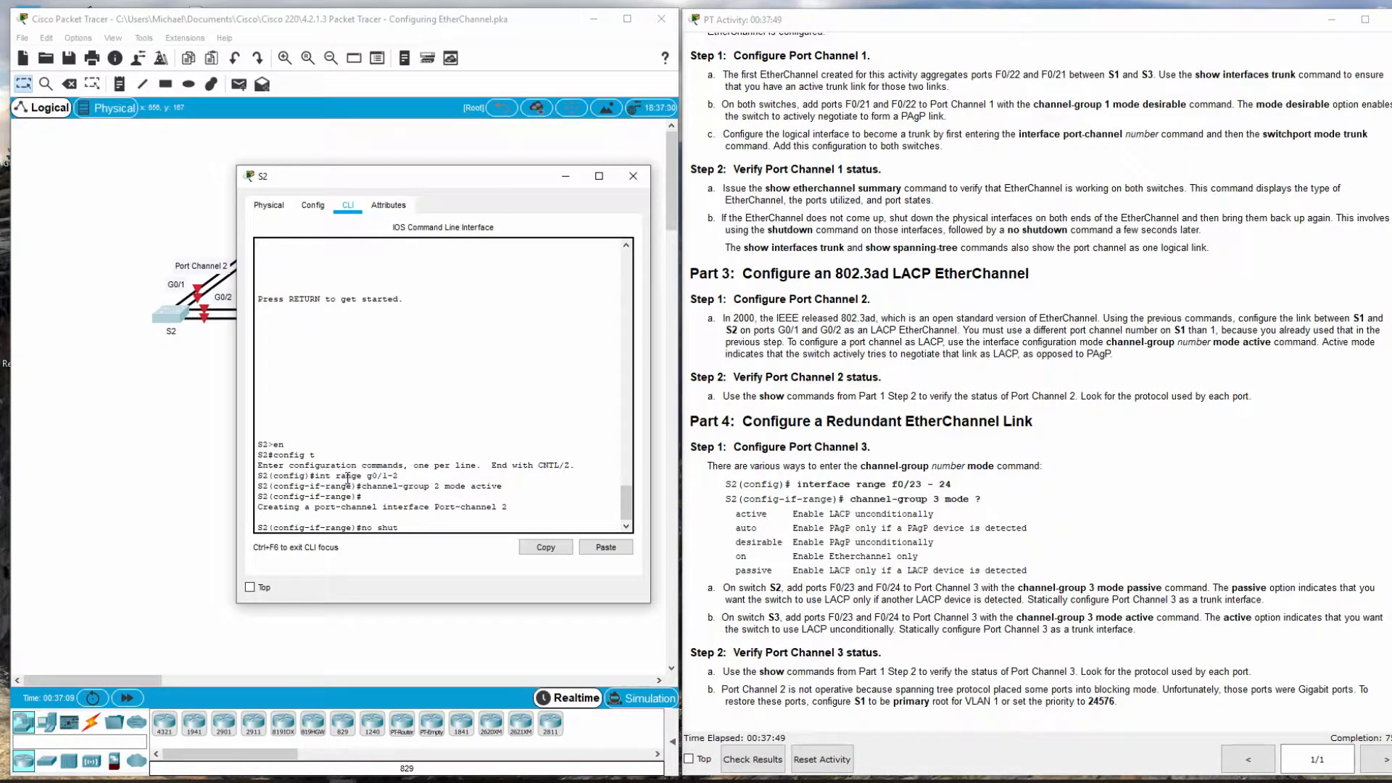
{"action": "key", "text": "Return"}
{"action": "key", "text": "Return"}
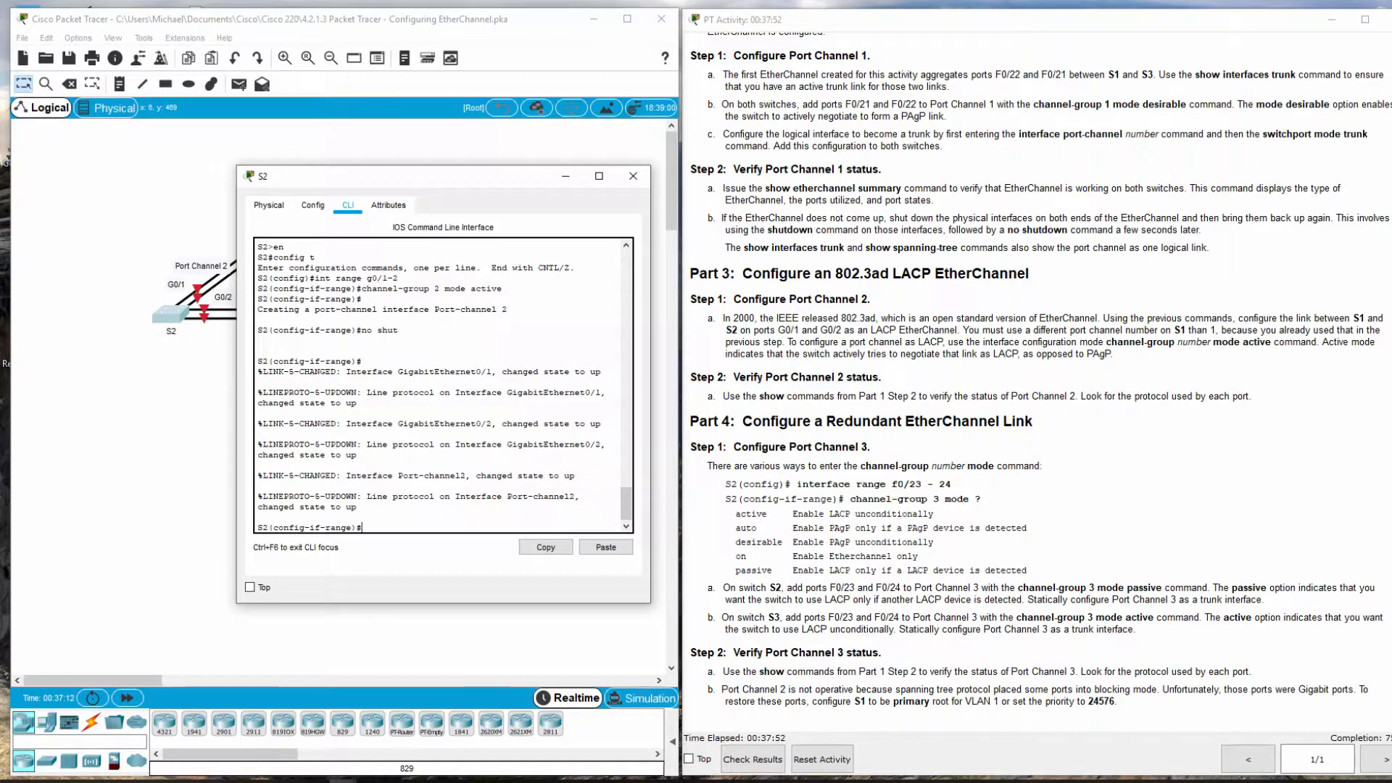
{"action": "left_click_drag", "start_coordinate": [451, 177], "coordinate": [236, 351]}
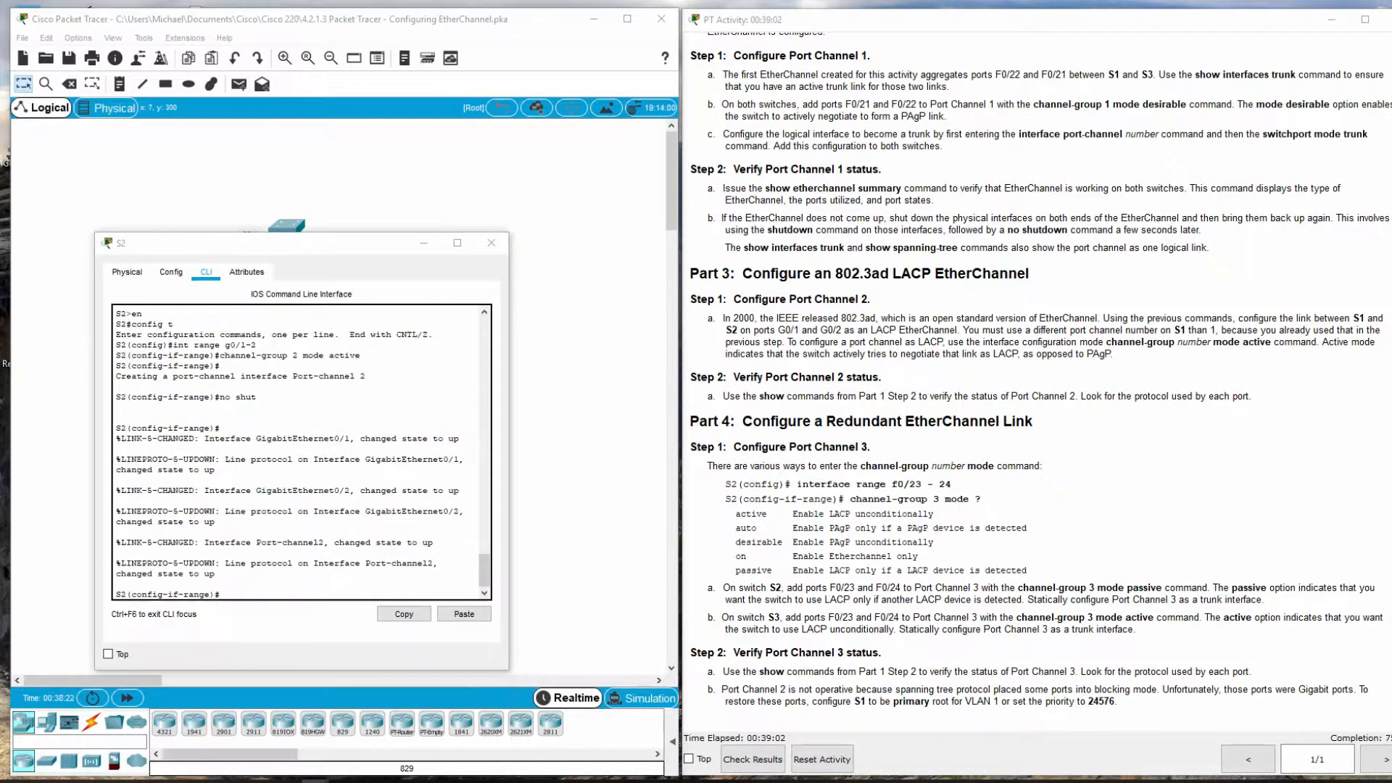
- On S2, add interface range f0/23-24 to Port Channel 3 with channel-group 3 mode passive
{"action": "left_click", "coordinate": [210, 193]}
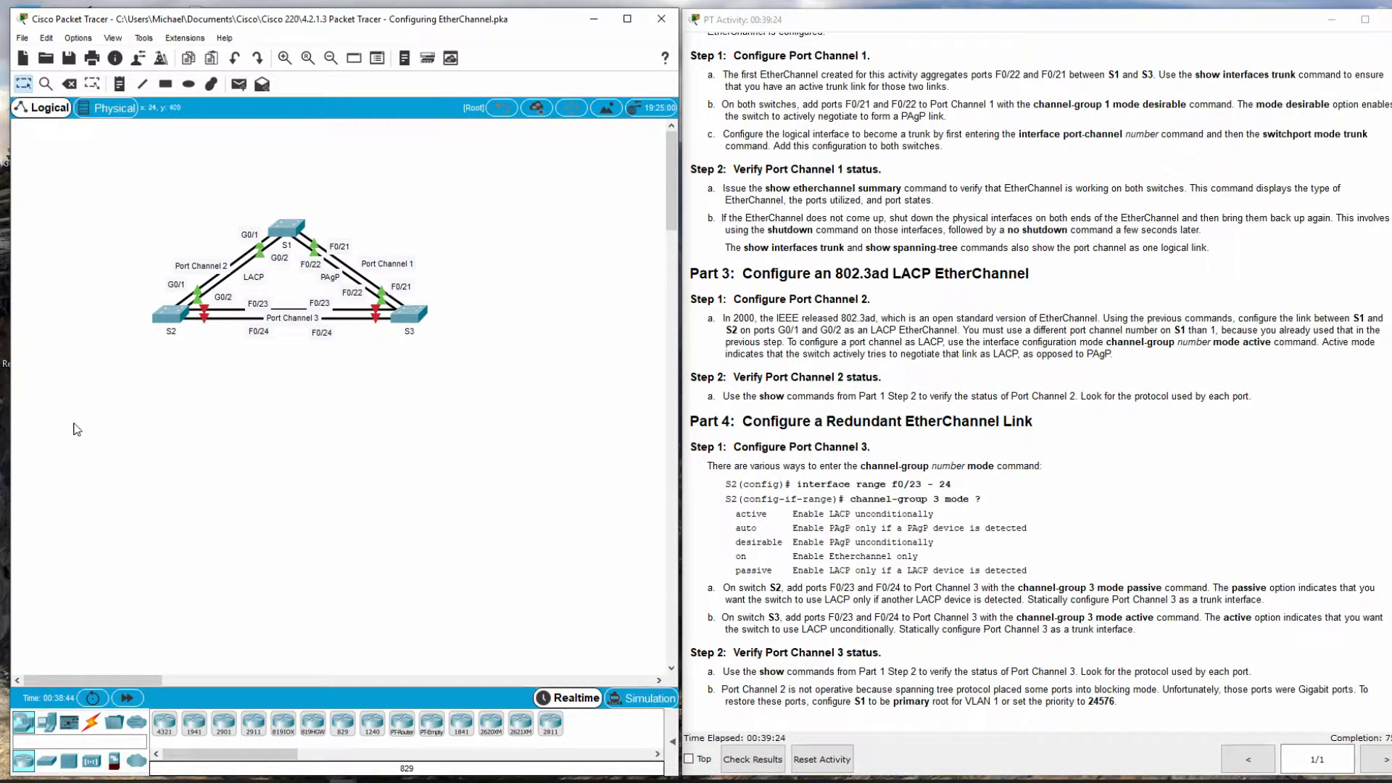
{"action": "left_click", "coordinate": [171, 314]}
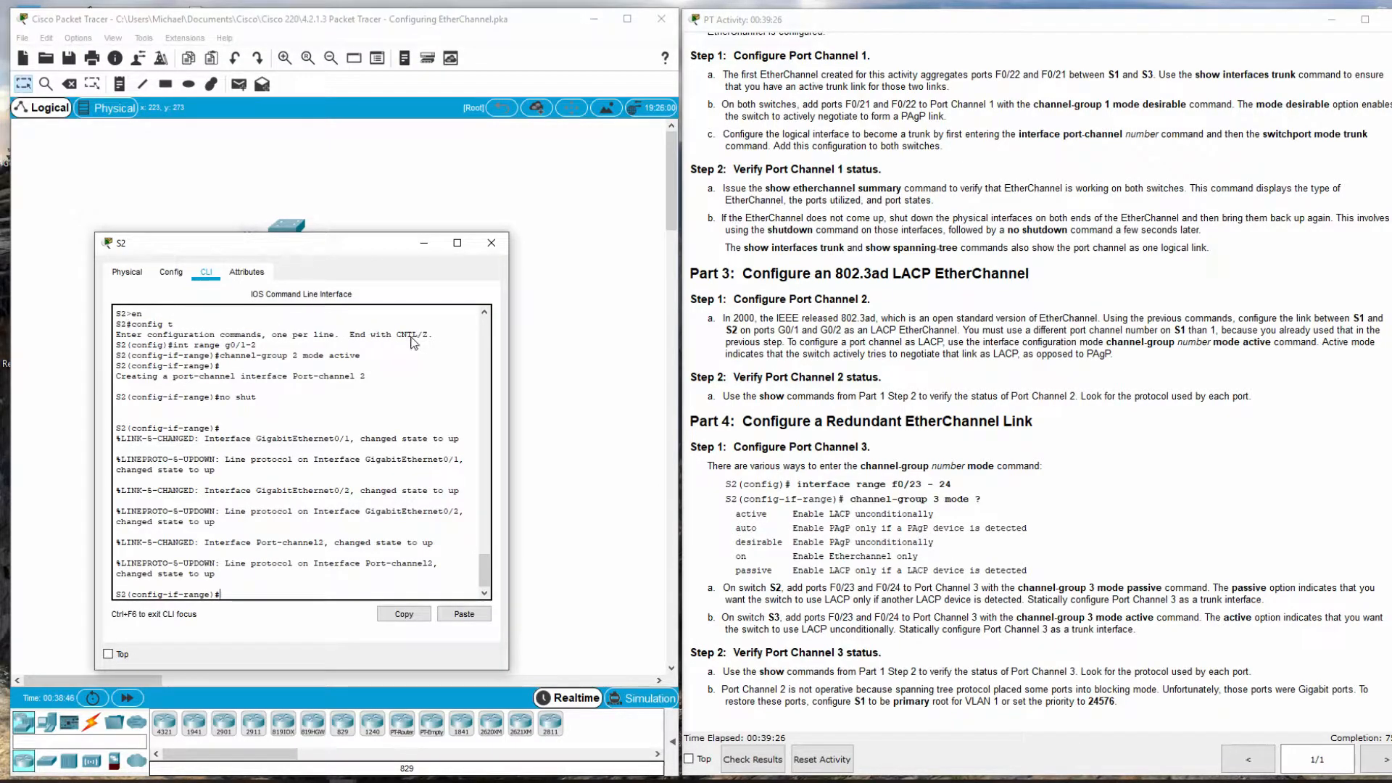
{"action": "mouse_move", "coordinate": [356, 243]}
{"action": "left_mouse_down"}
{"action": "mouse_move", "coordinate": [544, 325]}
{"action": "mouse_move", "coordinate": [362, 227]}
{"action": "left_mouse_up"}
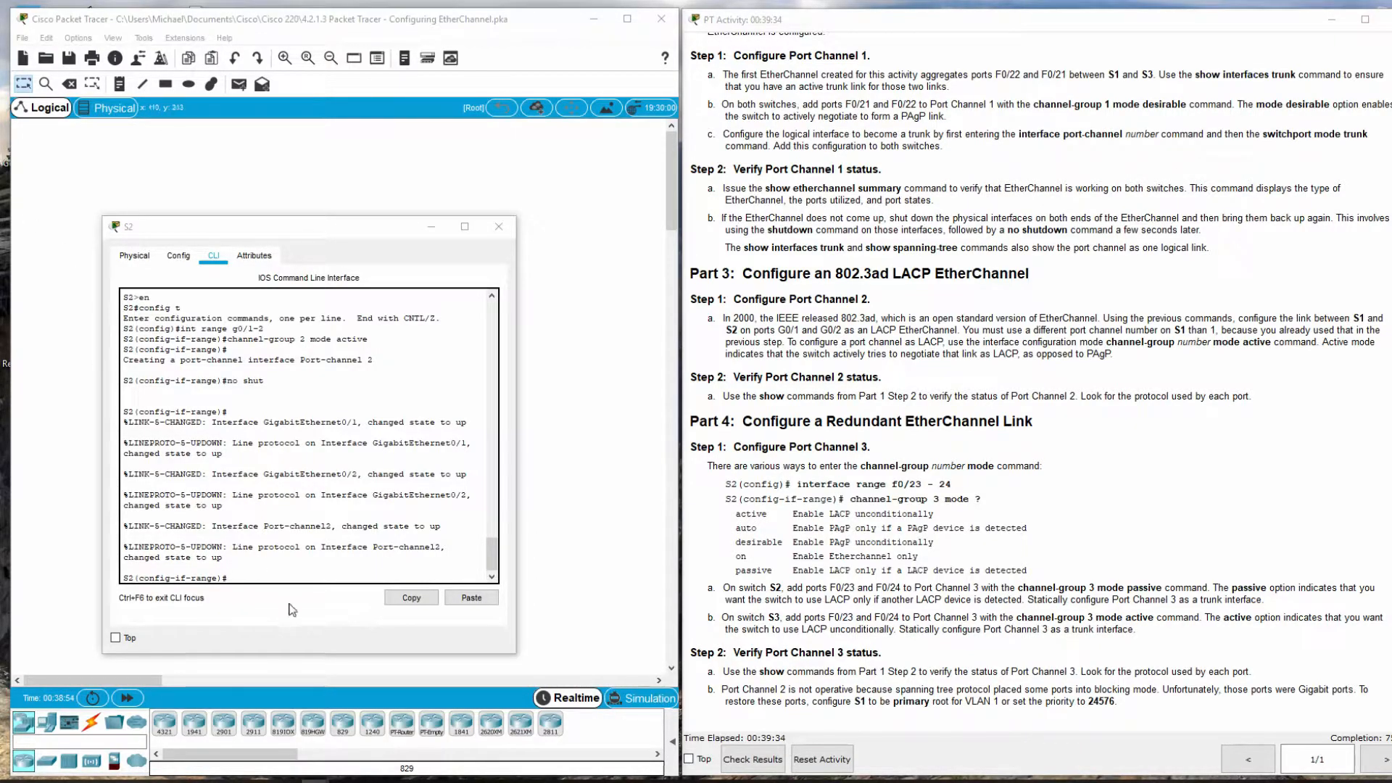
{"action": "left_click", "coordinate": [248, 569]}
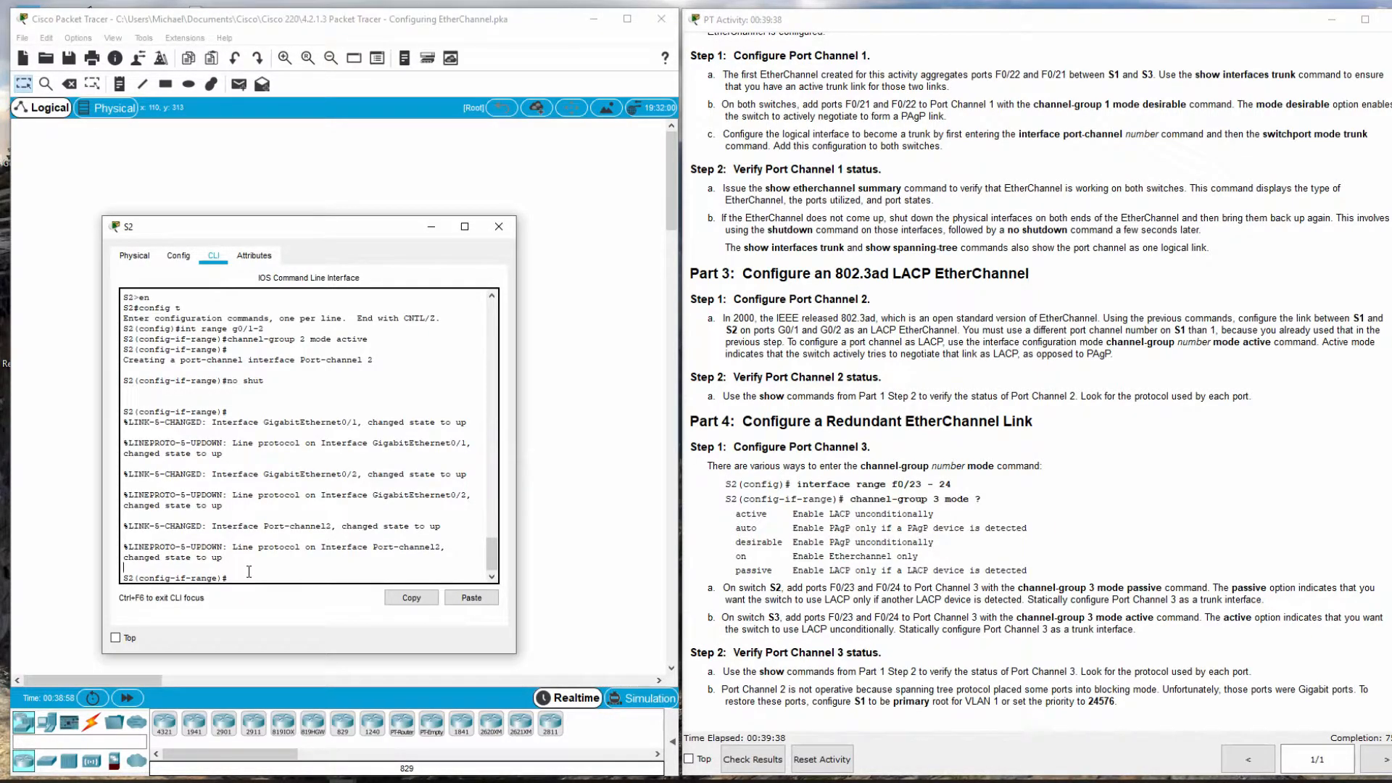
{"action": "type", "text": "int range f0/23-24"}
{"action": "key", "text": "Return"}
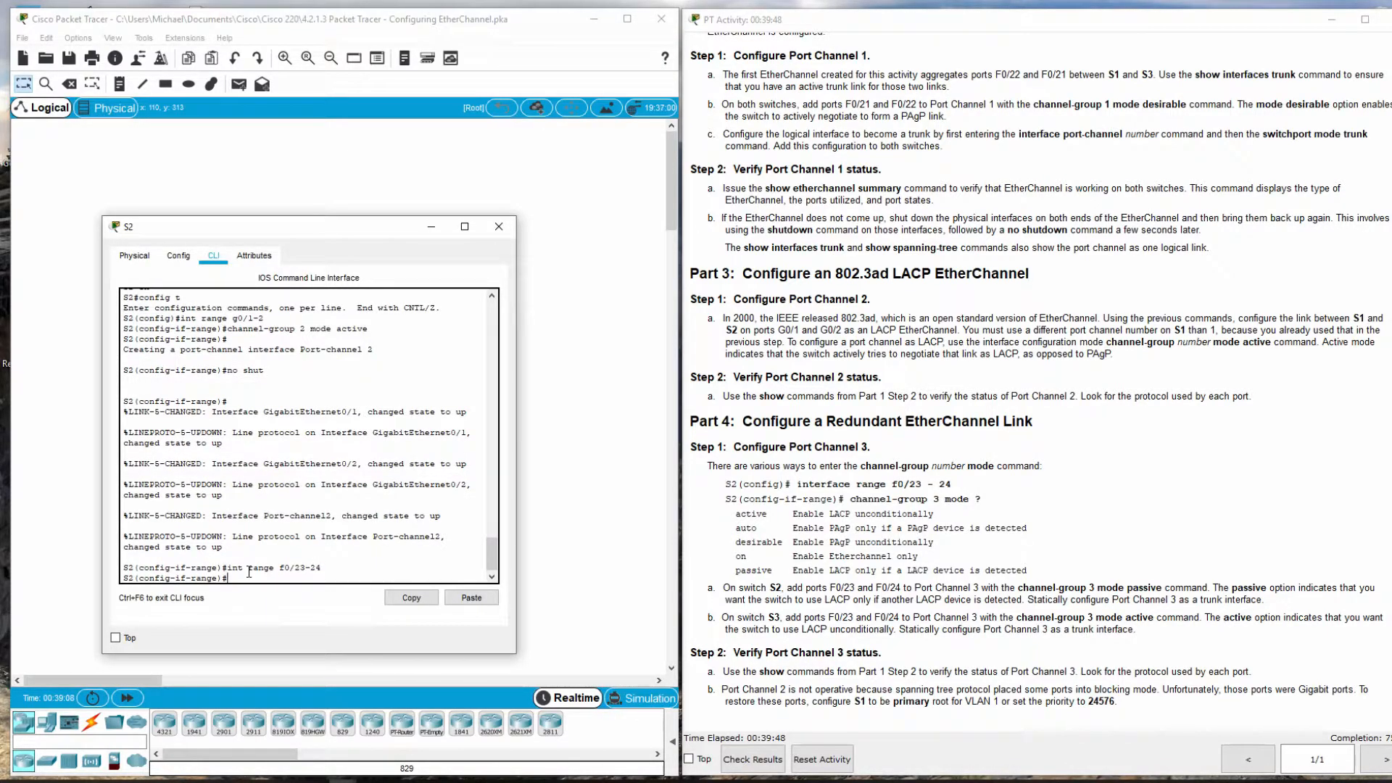
{"action": "type", "text": "channel-group 3 mode p"}
{"action": "type", "text": "assive"}
{"action": "key", "text": "Return"}
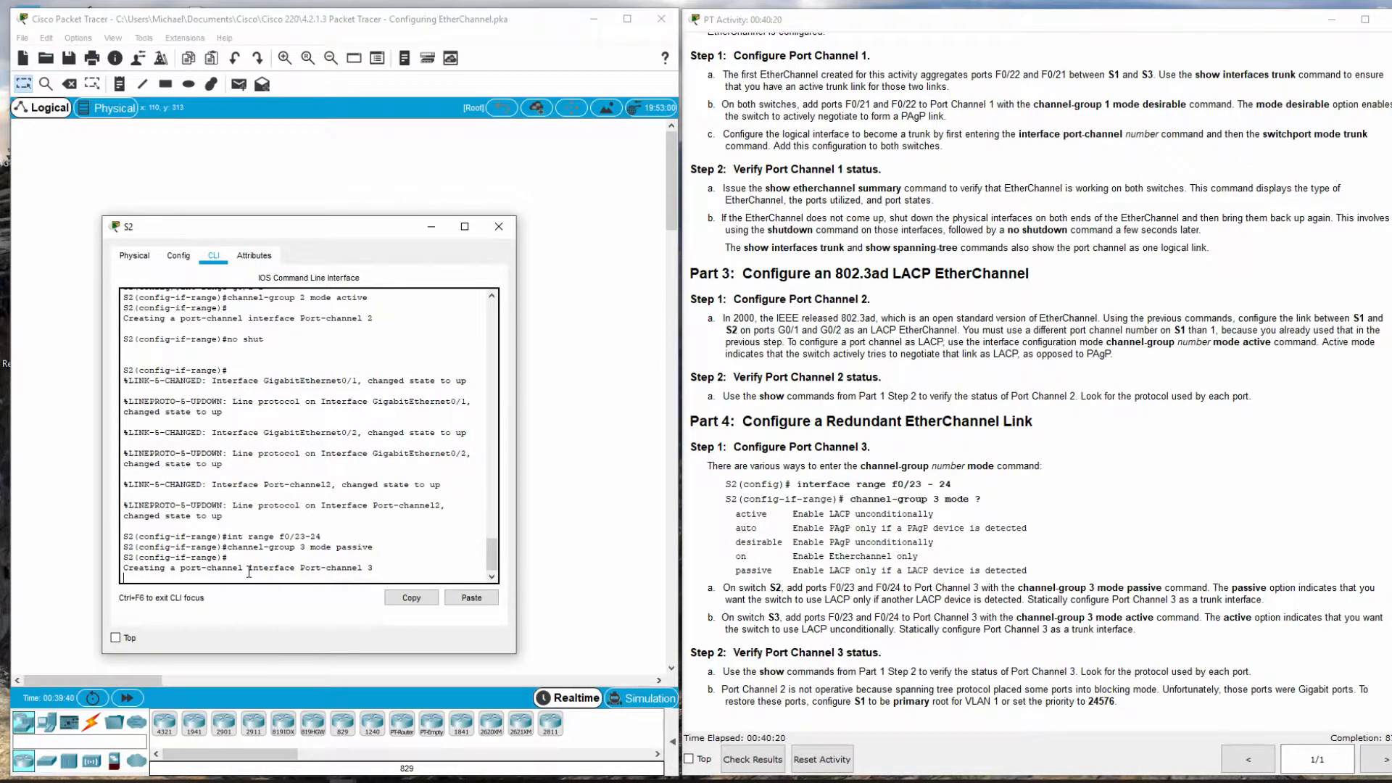
- Enable S2's interface range f0/23-24 with the no shut command
{"action": "key", "text": "Return"}
{"action": "type", "text": "noishut"}
{"action": "key", "text": "Return"}
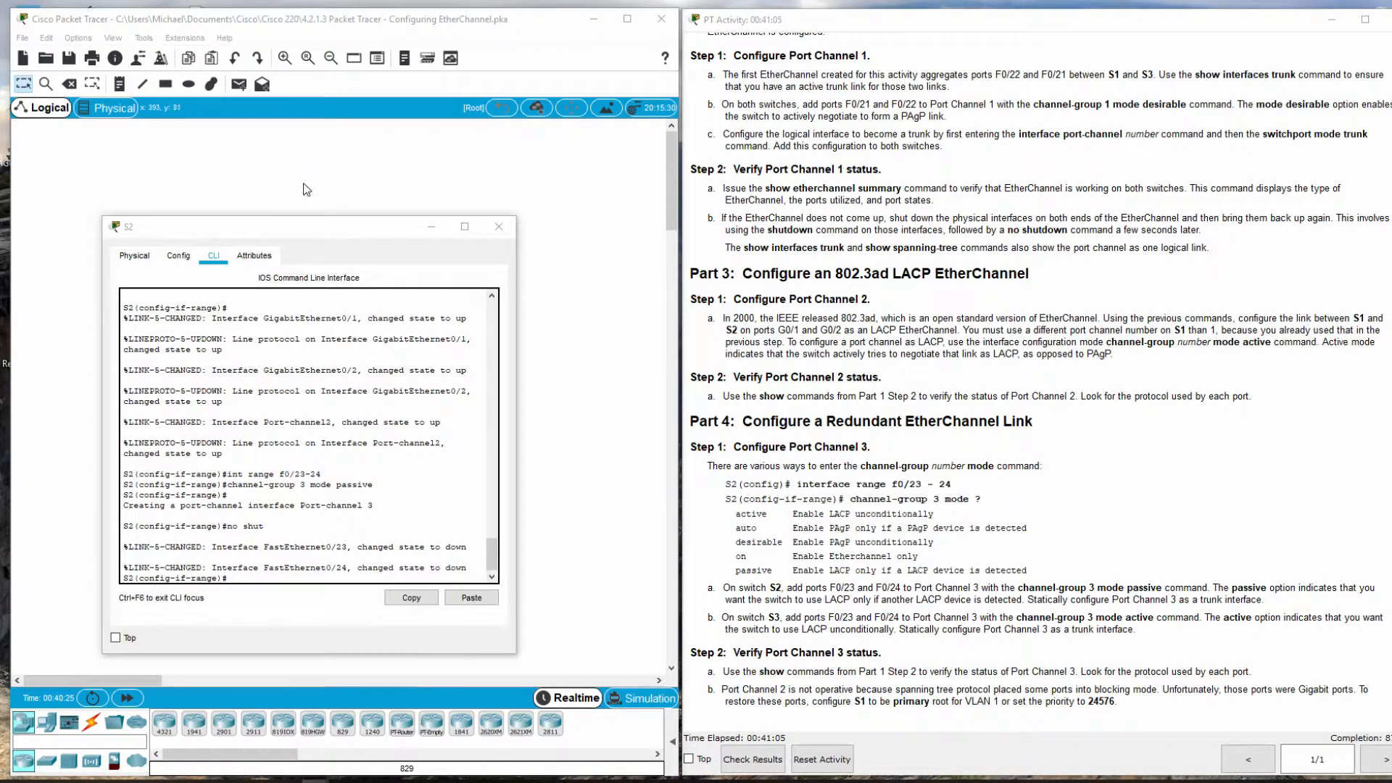
- On S3, enter global configuration mode and add interface range f0/23-24 to Port Channel 3 with channel-group 3 mode active
{"action": "left_click", "coordinate": [367, 182]}
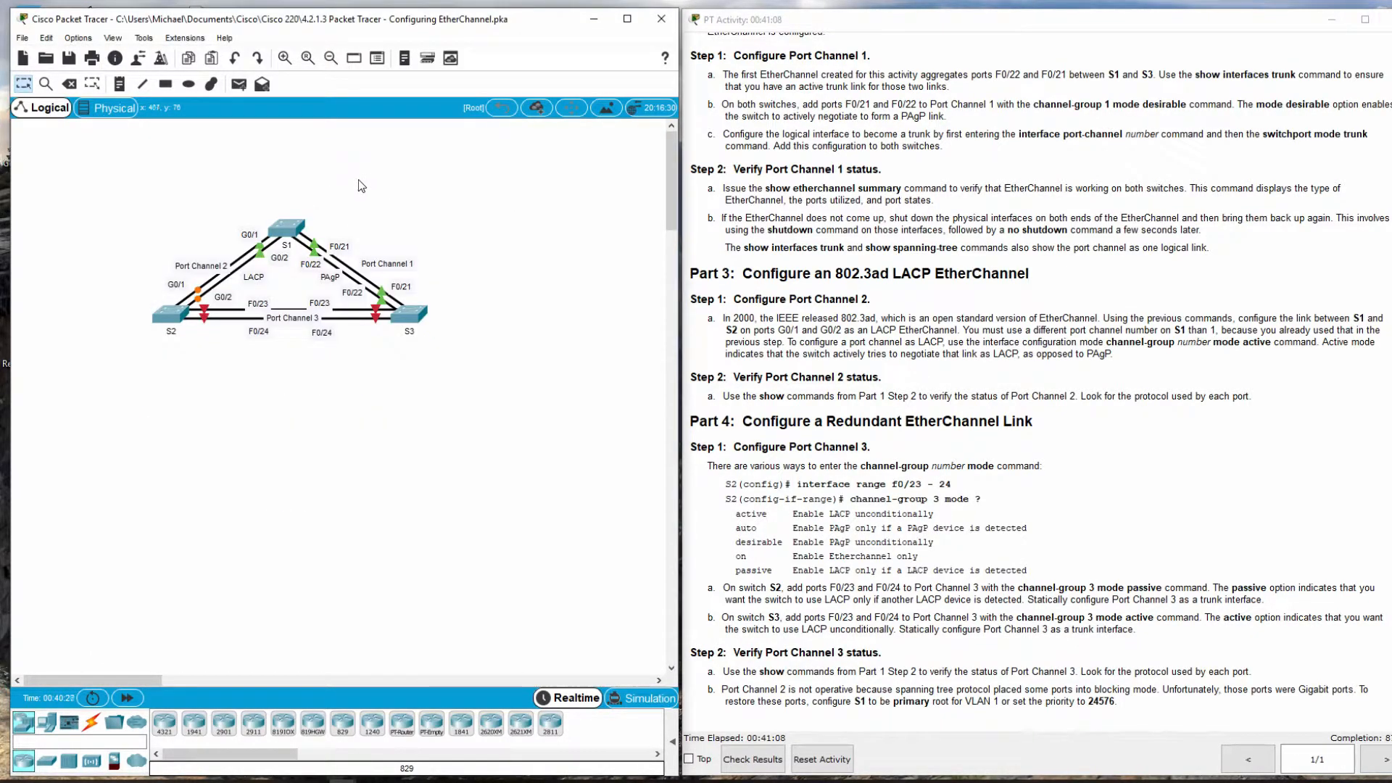
{"action": "left_click", "coordinate": [406, 311]}
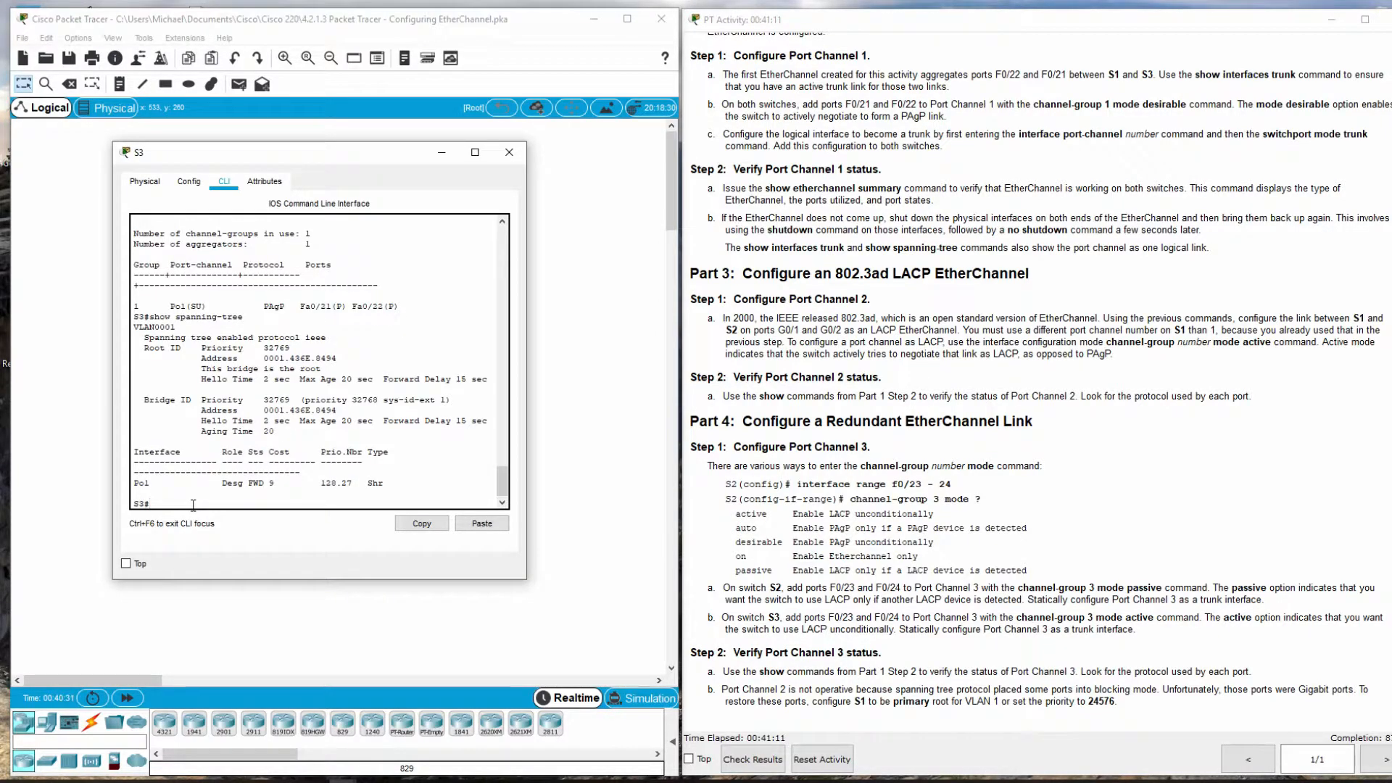
{"action": "type", "text": "config t"}
{"action": "key", "text": "Return"}
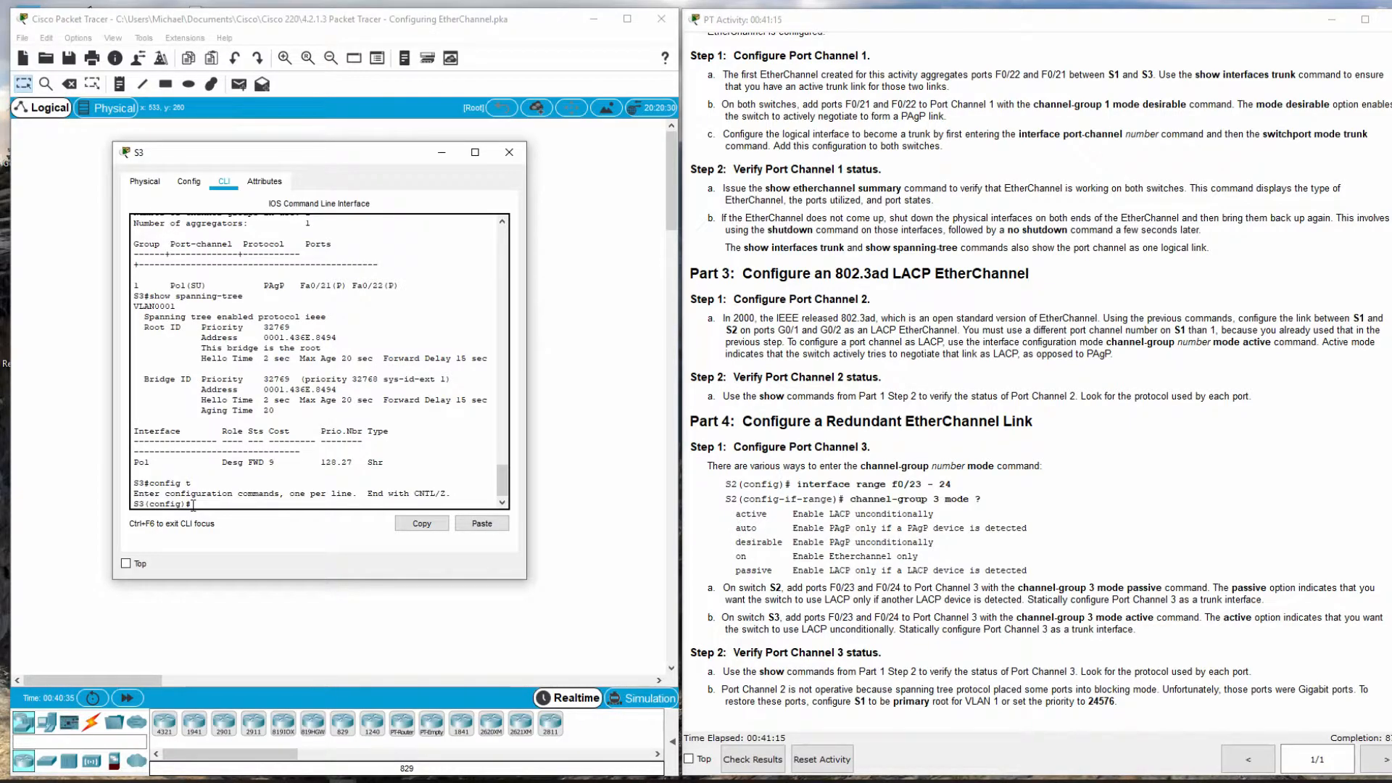
{"action": "type", "text": "int range f0/23-24"}
{"action": "key", "text": "Return"}
{"action": "type", "text": "chan"}
{"action": "type", "text": "-g"}
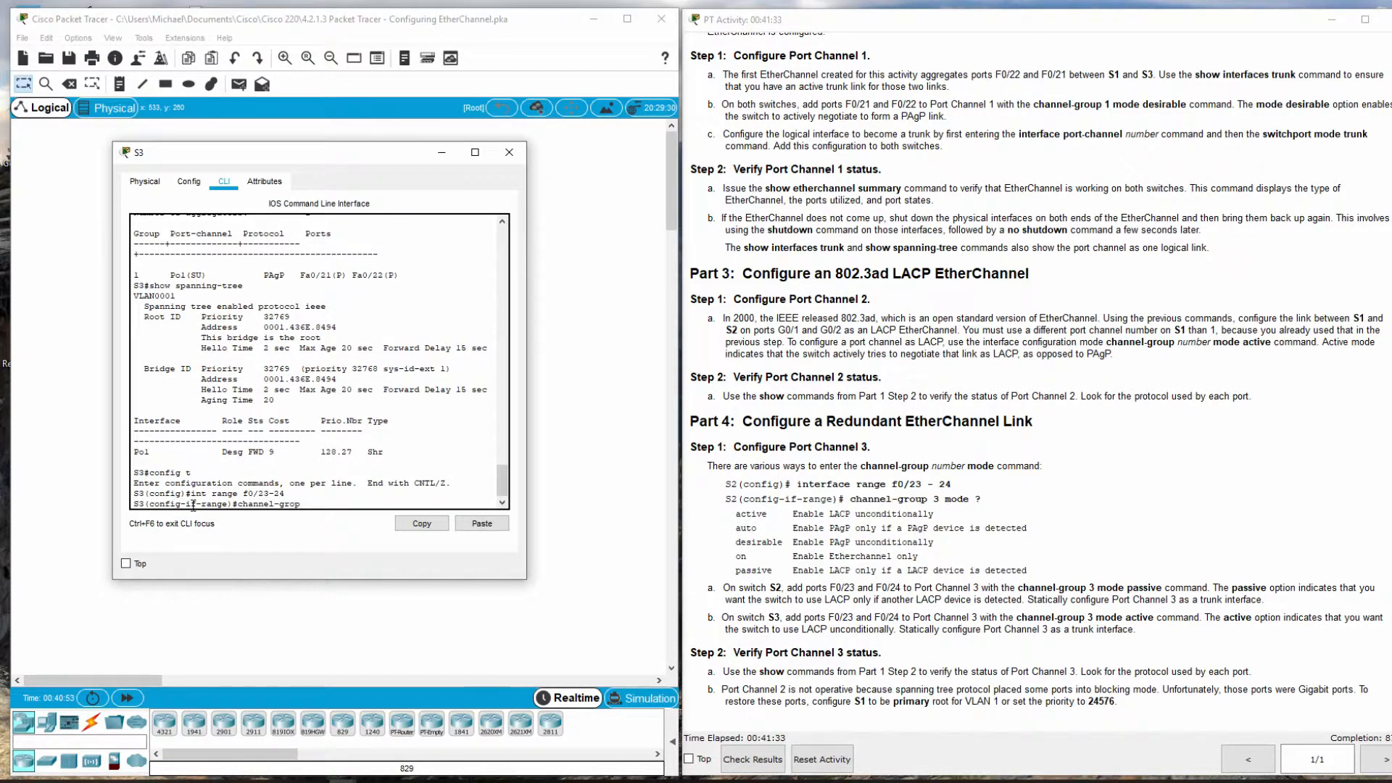
{"action": "type", "text": "roup 3 mode"}
{"action": "type", "text": "active"}
{"action": "key", "text": "Return"}
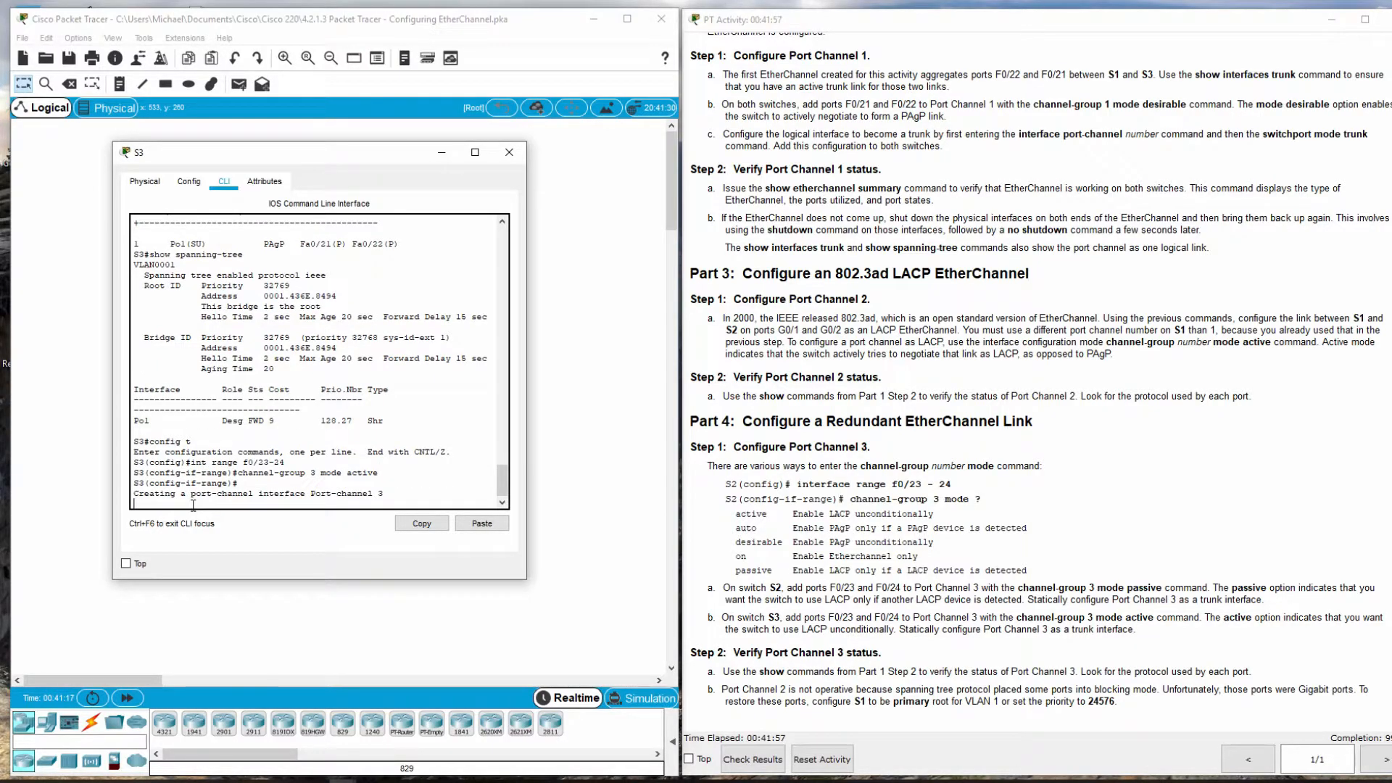
- Enable S3's interface range f0/23-24 with the no shut command
{"action": "key", "text": "Return"}
{"action": "type", "text": "no shut"}
{"action": "key", "text": "Return"}
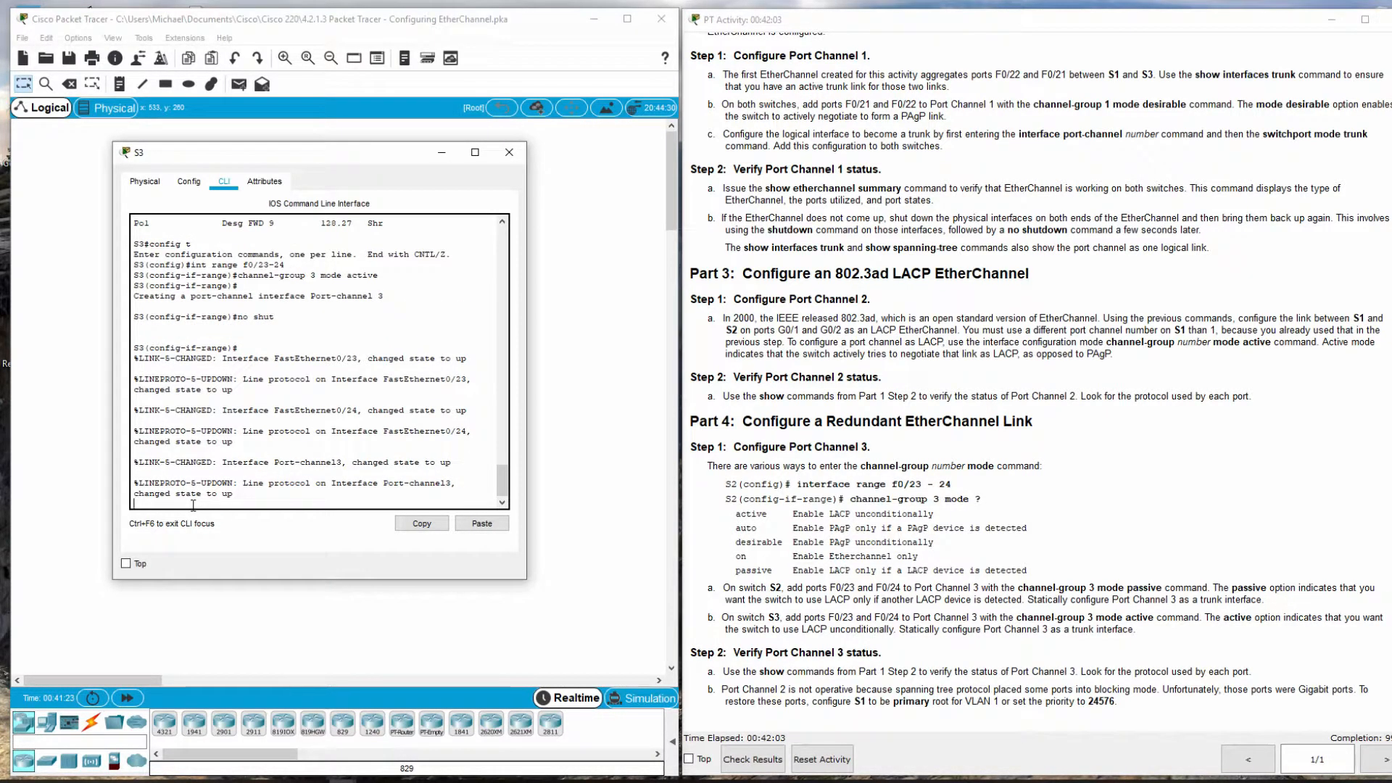
{"action": "key", "text": "Return"}
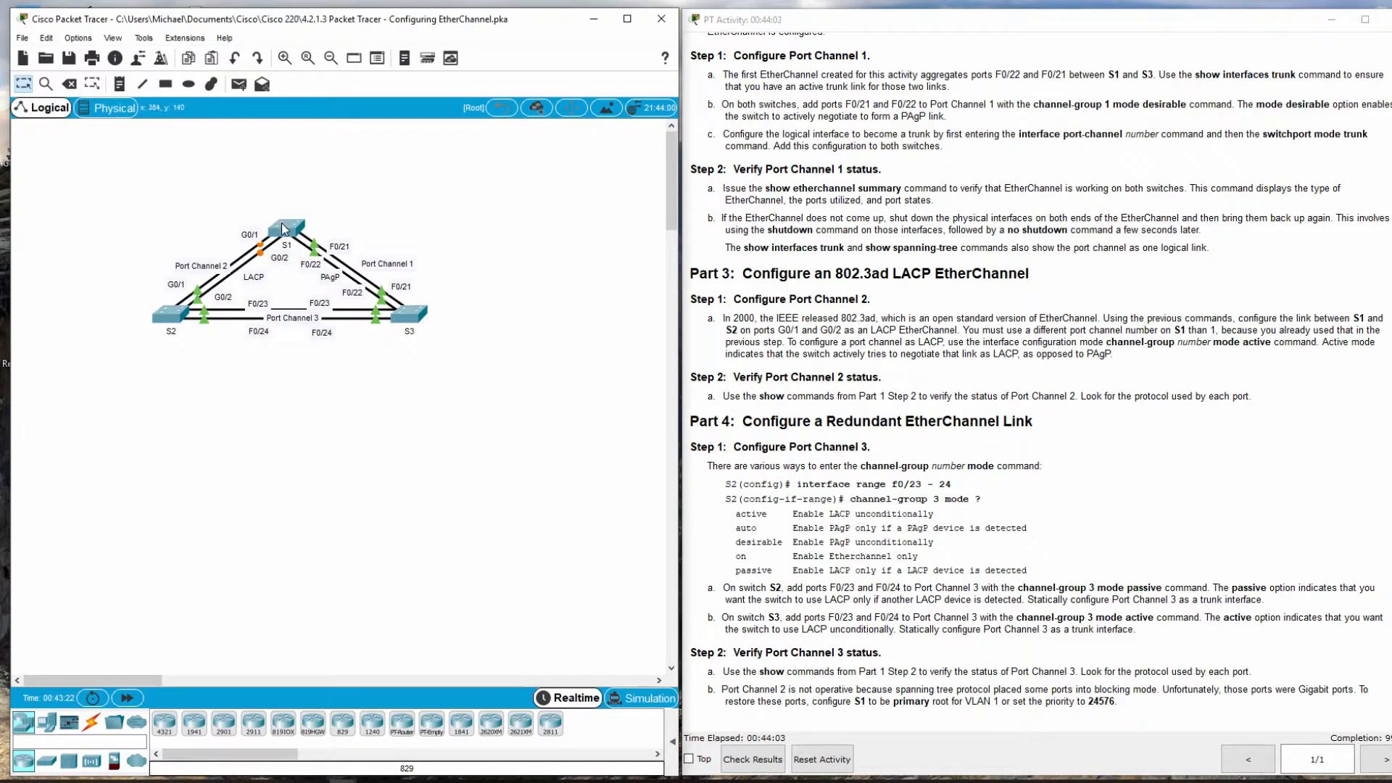
- On S1, set the VLAN 1 spanning-tree priority to 24576 from global configuration mode and bring the activity's completion score into view
{"action": "left_click", "coordinate": [283, 230]}
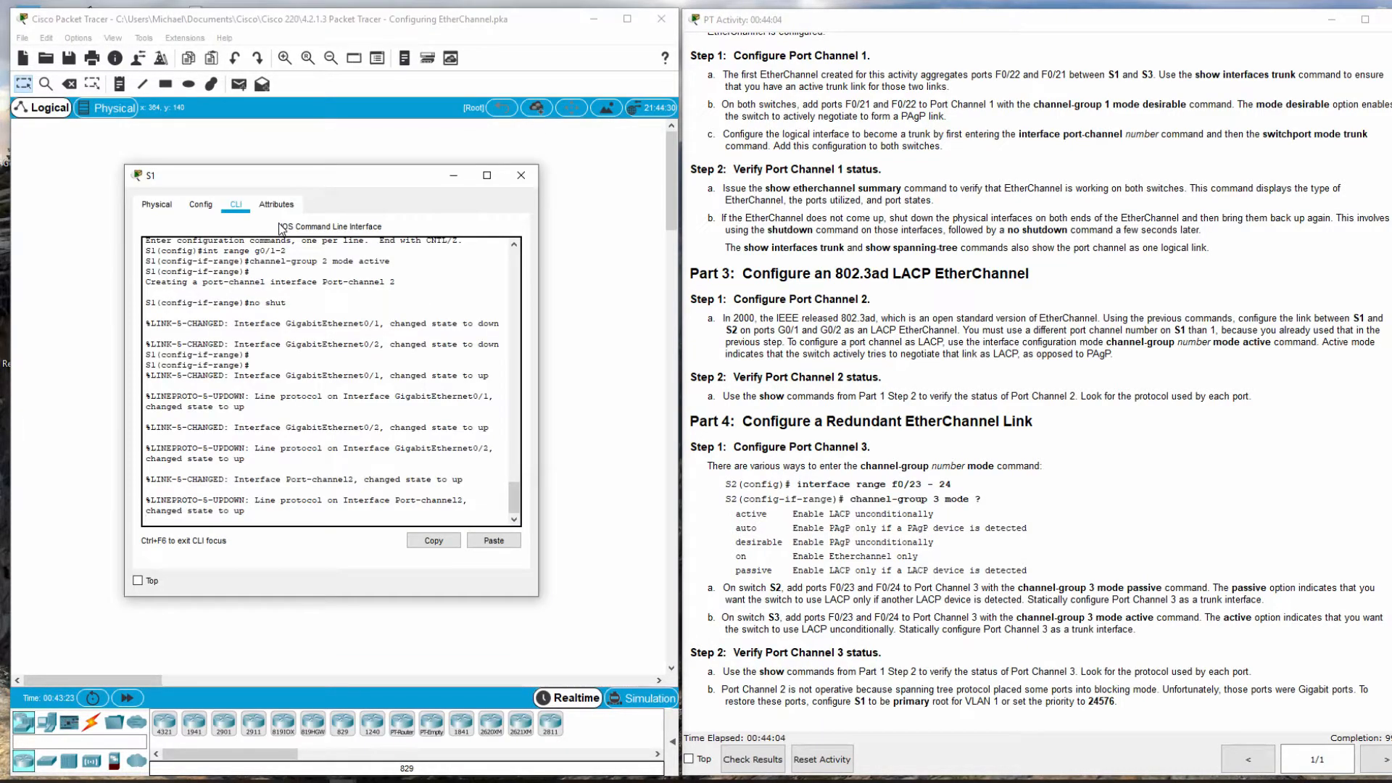
{"action": "left_click", "coordinate": [252, 519]}
{"action": "key", "text": "Return"}
{"action": "type", "text": "exit"}
{"action": "key", "text": "Return"}
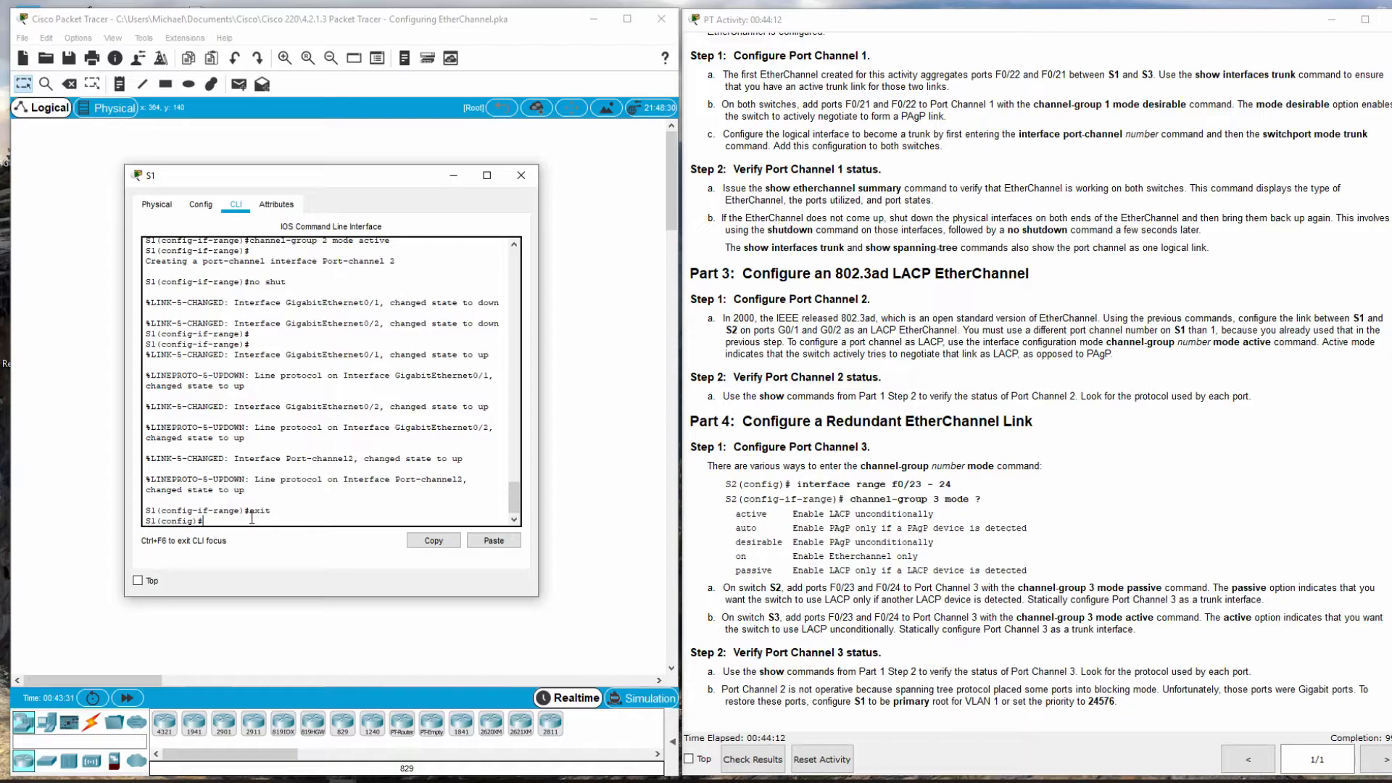
{"action": "type", "text": "spanning-tree vlan 1 priority 24576"}
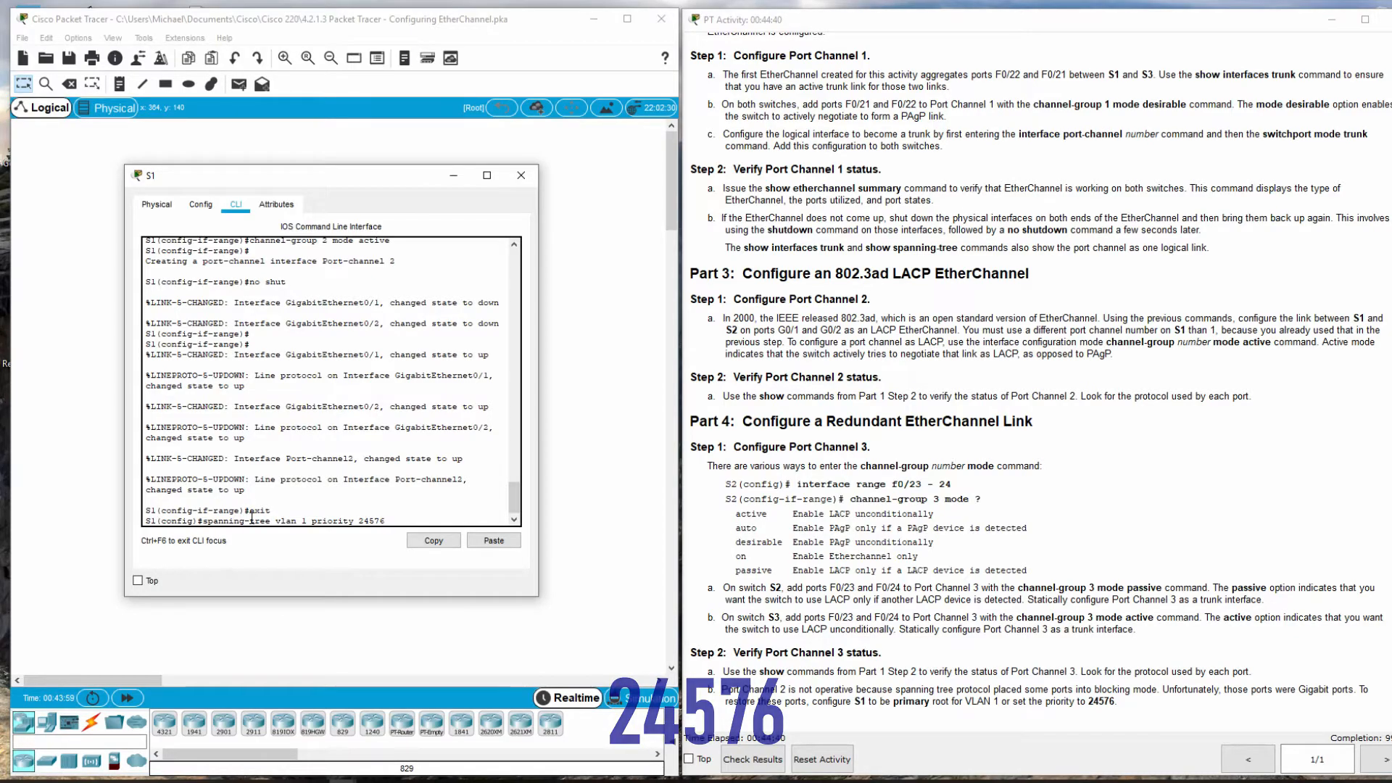
{"action": "key", "text": "Return"}
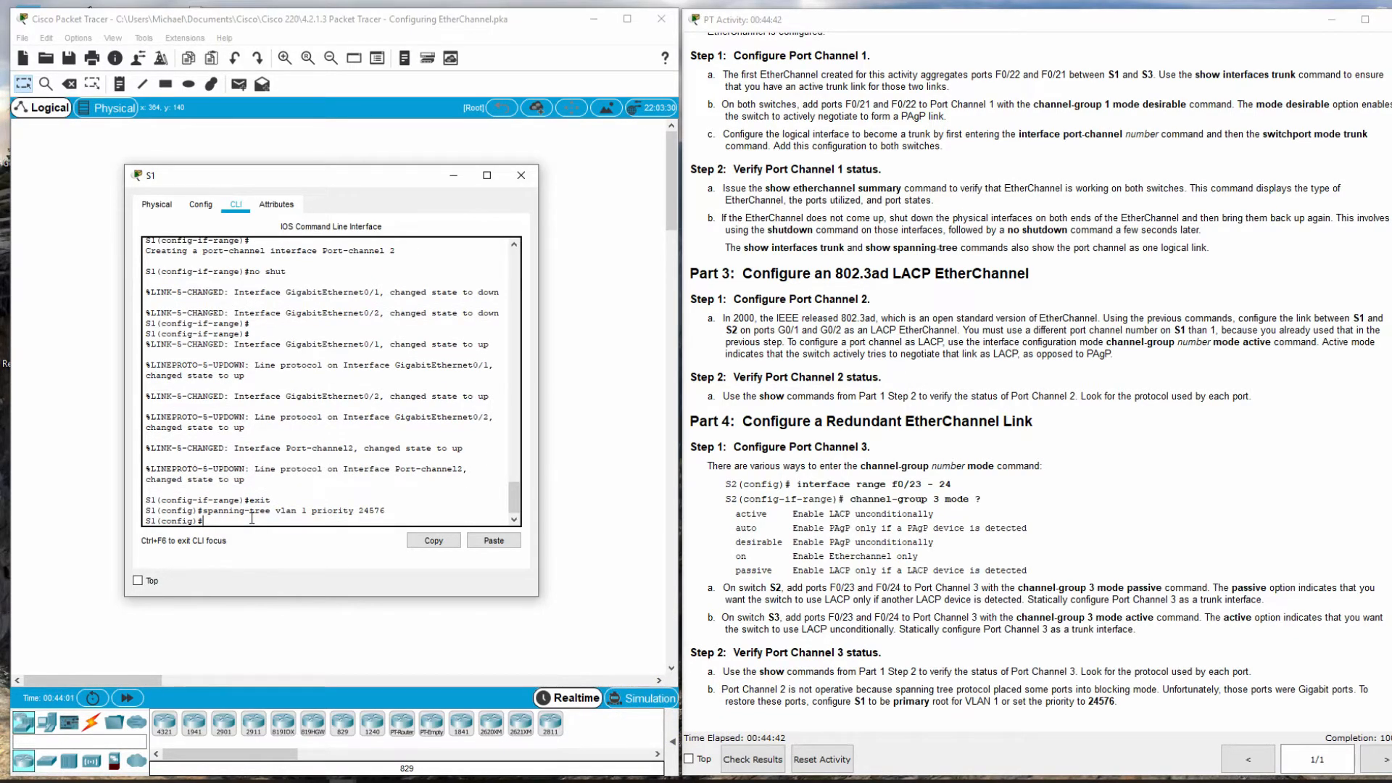
{"action": "left_click_drag", "start_coordinate": [682, 449], "coordinate": [544, 448]}
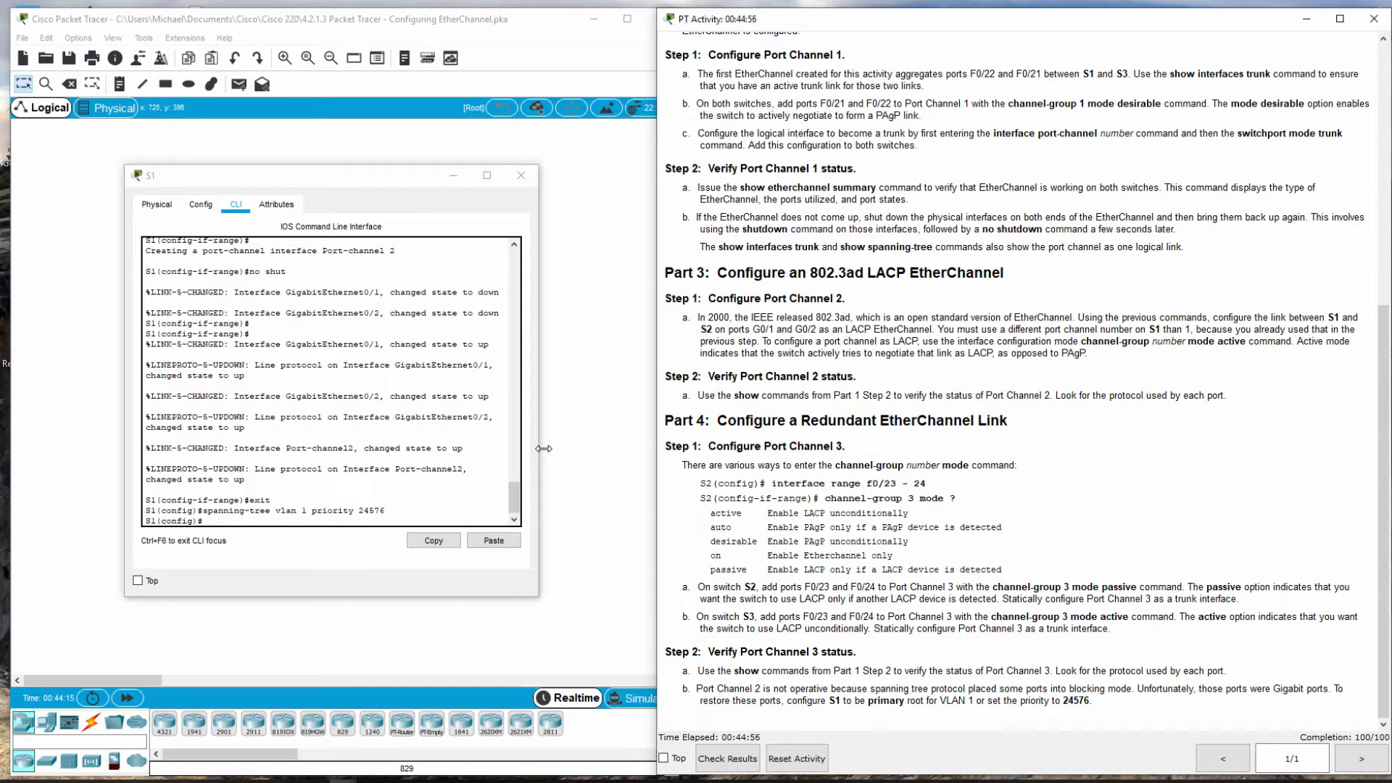